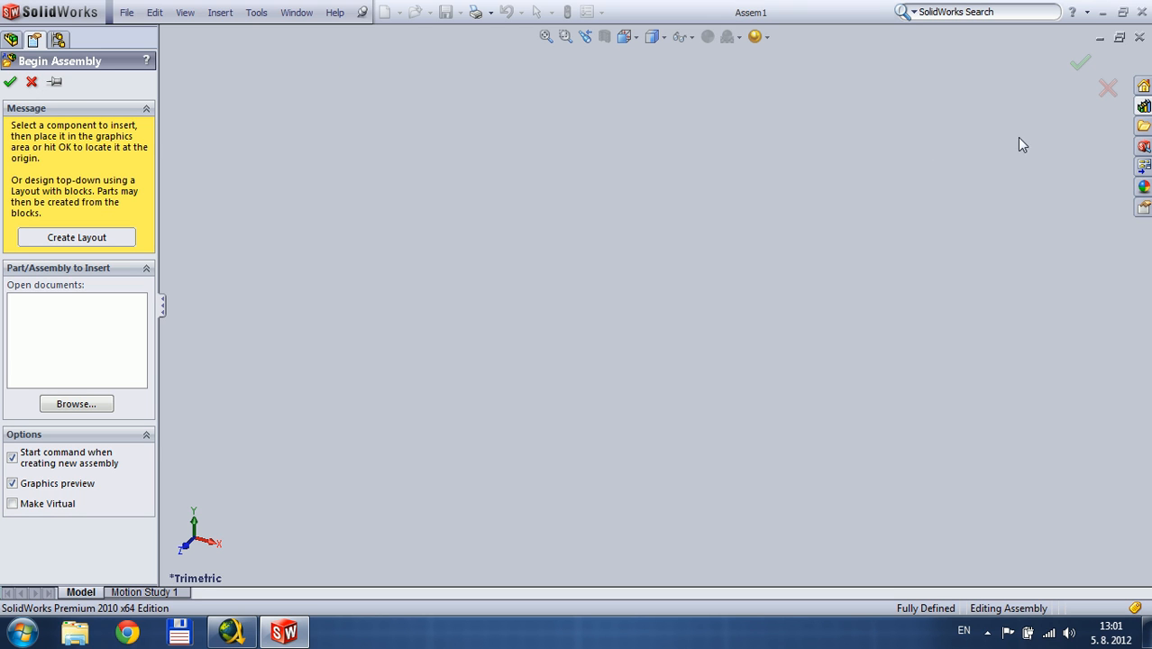
Dismiss the initial component insertion and show the Assembly, Sketch and Features toolbars.
{"action": "left_click", "coordinate": [1107, 90]}
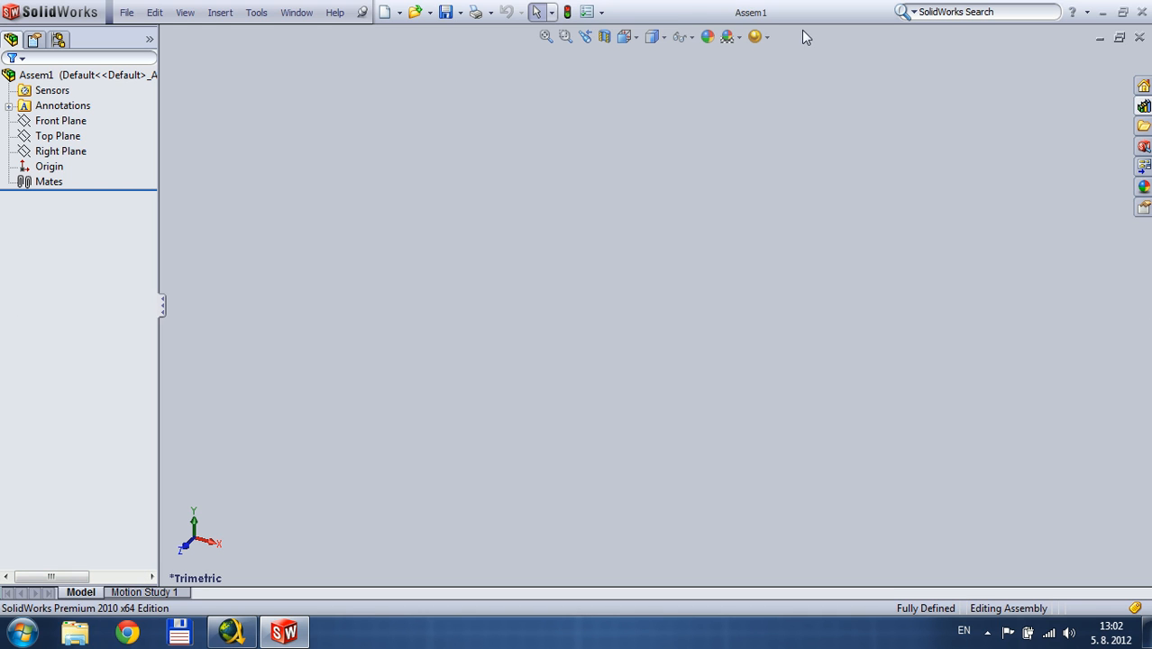
{"action": "right_click", "coordinate": [682, 18]}
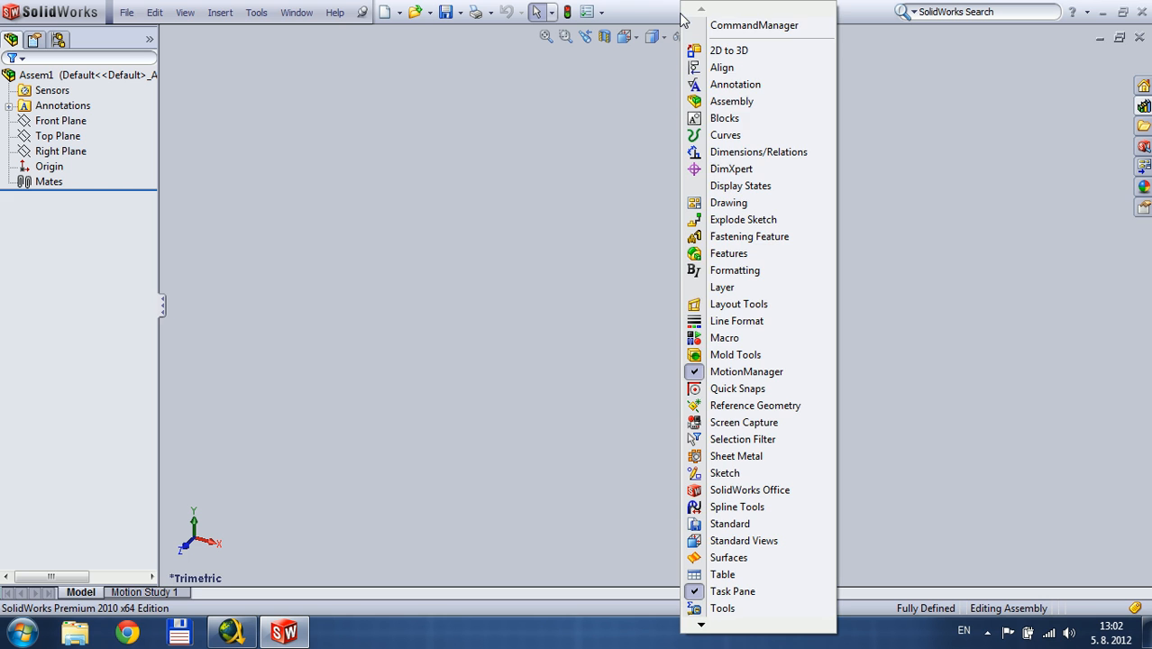
{"action": "left_click", "coordinate": [745, 106]}
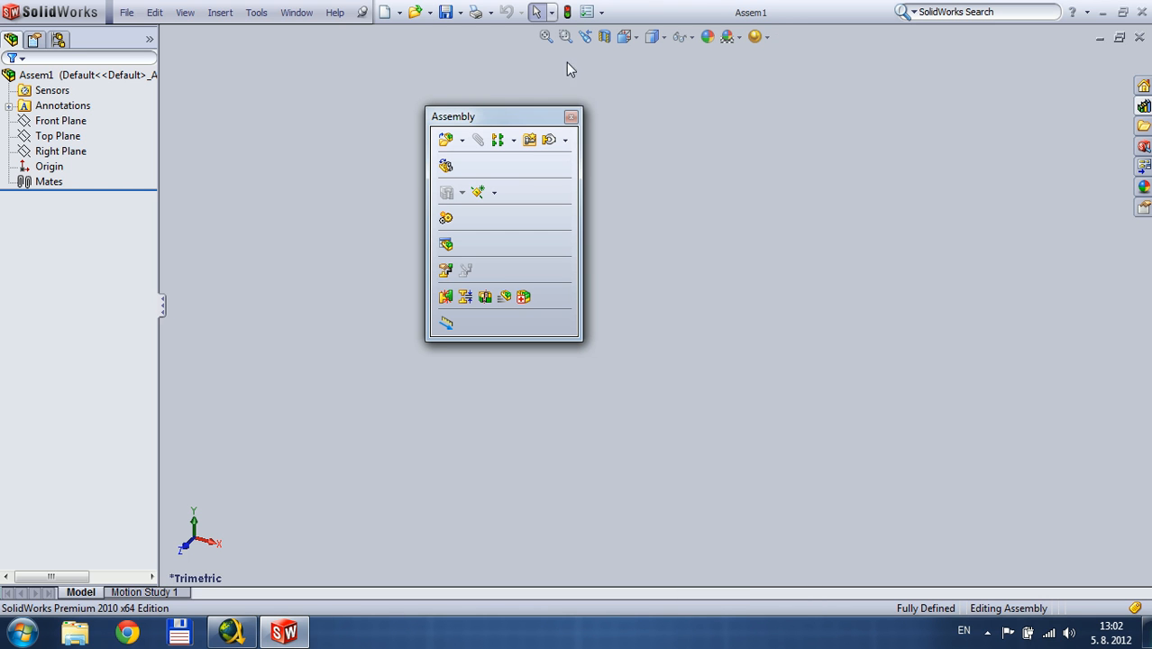
{"action": "right_click", "coordinate": [655, 18]}
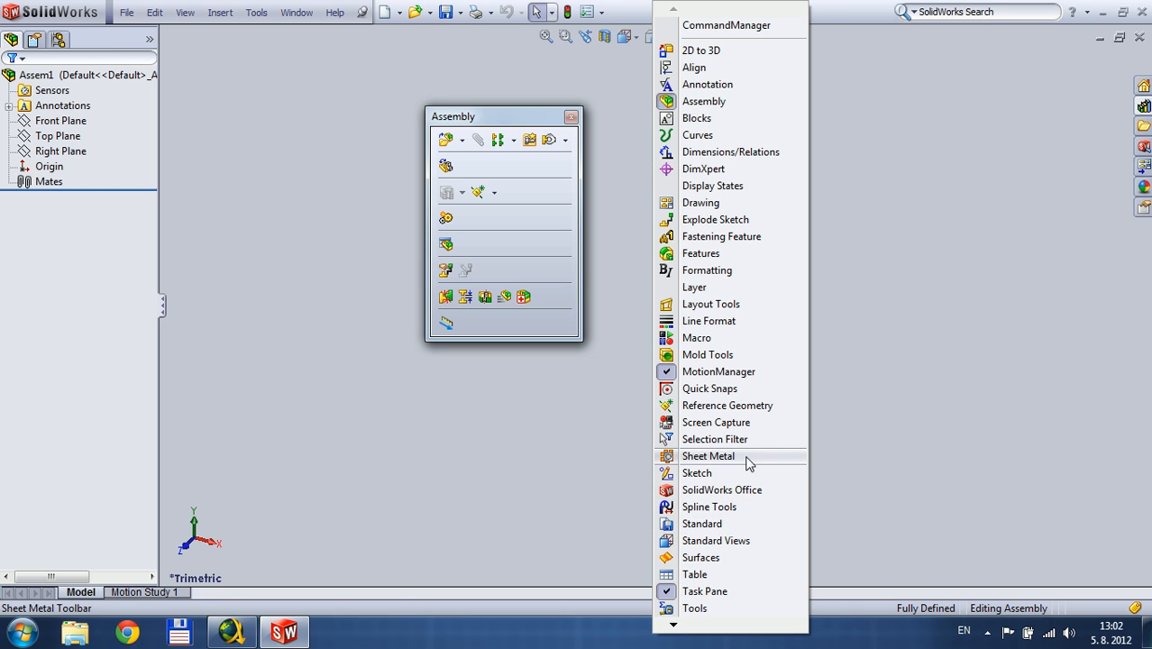
{"action": "left_click", "coordinate": [745, 475]}
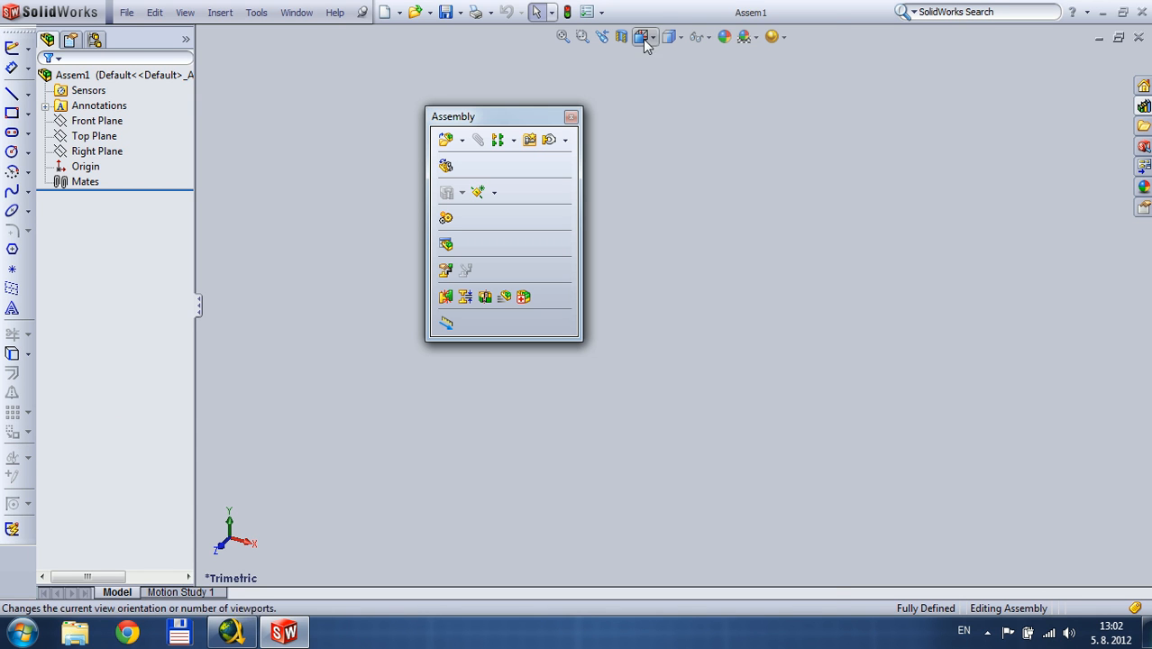
{"action": "right_click", "coordinate": [680, 11]}
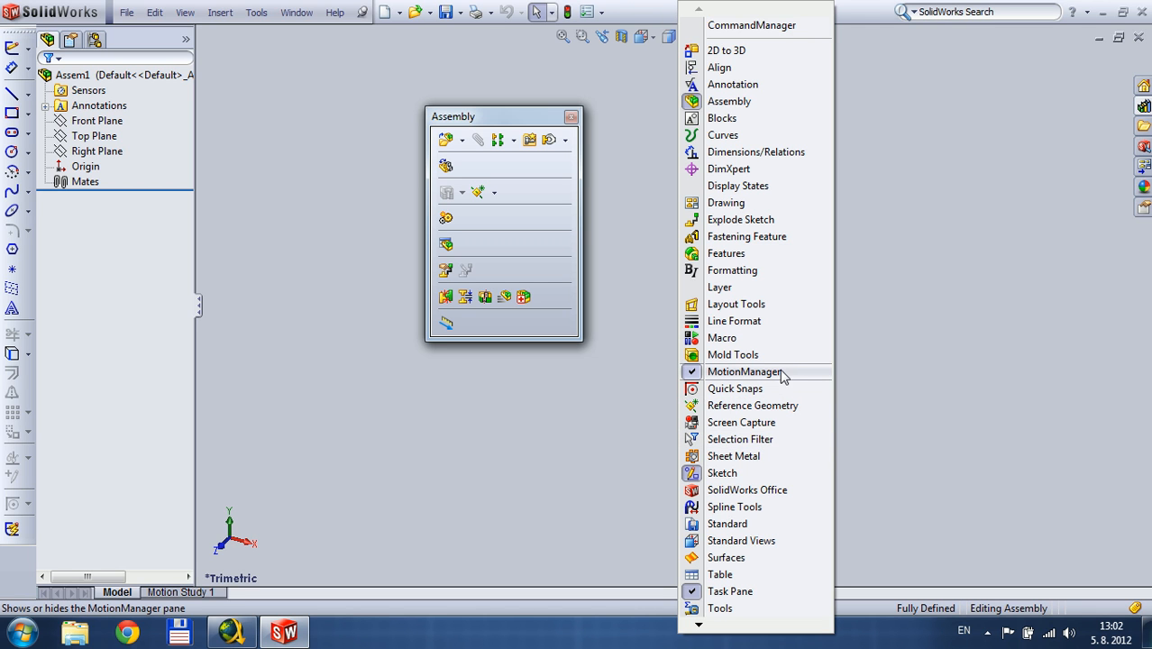
{"action": "left_click", "coordinate": [756, 257]}
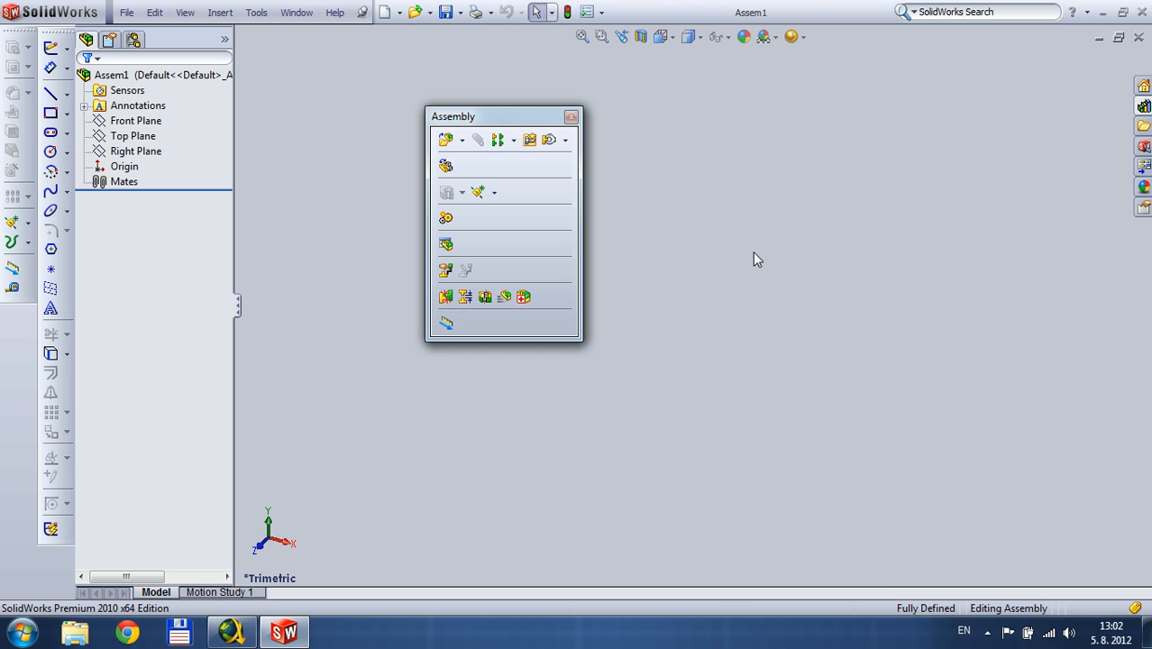
Dock the floating Assembly toolbar directly beneath the Features toolbar.
{"action": "mouse_move", "coordinate": [492, 118]}
{"action": "left_mouse_down"}
{"action": "mouse_move", "coordinate": [149, 267]}
{"action": "mouse_move", "coordinate": [20, 348]}
{"action": "mouse_move", "coordinate": [31, 368]}
{"action": "left_mouse_up"}
{"action": "mouse_move", "coordinate": [15, 186]}
{"action": "left_mouse_down"}
{"action": "mouse_move", "coordinate": [16, 311]}
{"action": "mouse_move", "coordinate": [23, 335]}
{"action": "mouse_move", "coordinate": [49, 342]}
{"action": "mouse_move", "coordinate": [27, 335]}
{"action": "left_mouse_up"}
{"action": "left_click", "coordinate": [18, 587]}
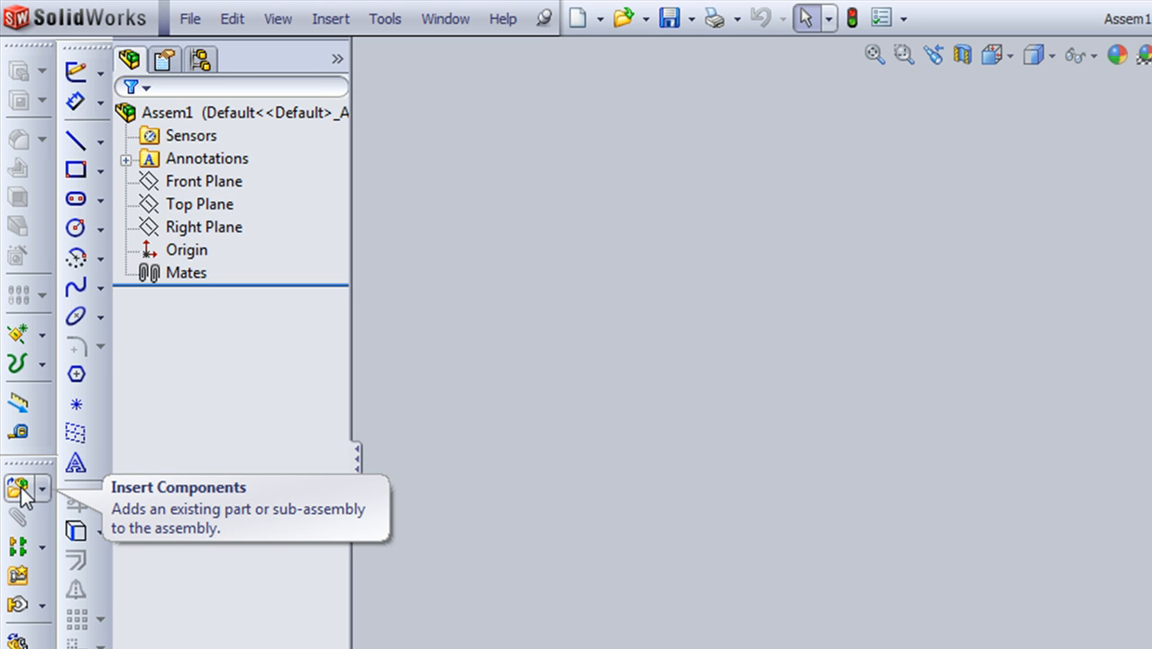
Insert the part "hranol s dierov a drazkou" as the first component, placing it freely away from the assembly origin.
{"action": "left_click", "coordinate": [12, 492]}
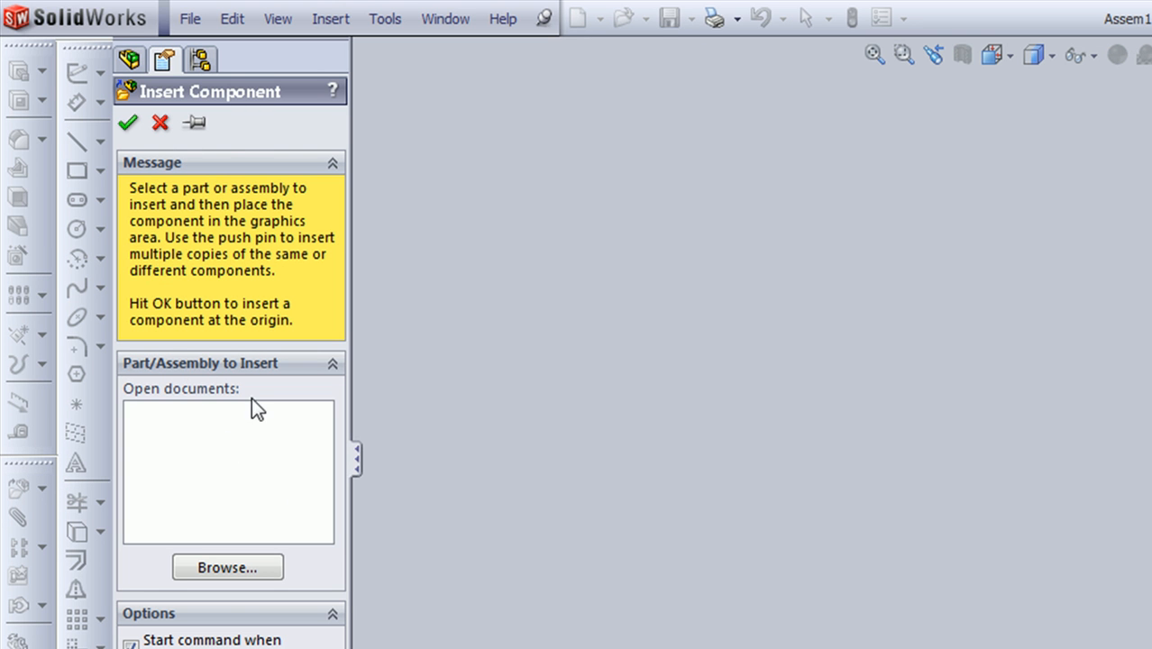
{"action": "left_click", "coordinate": [237, 573]}
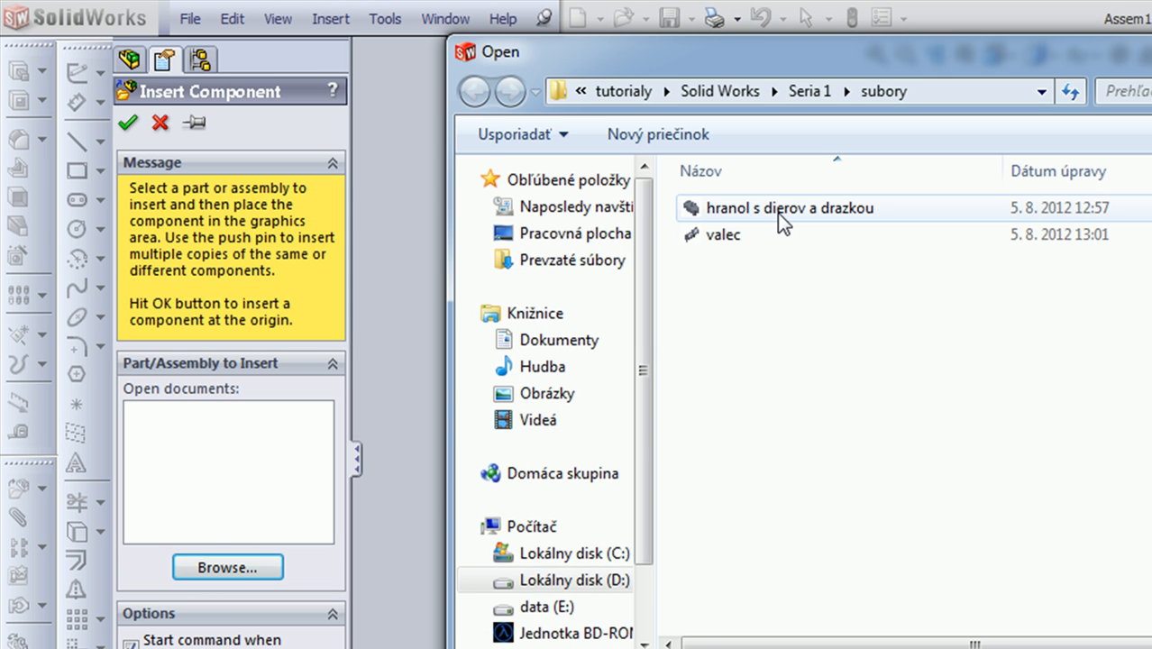
{"action": "left_click", "coordinate": [778, 213]}
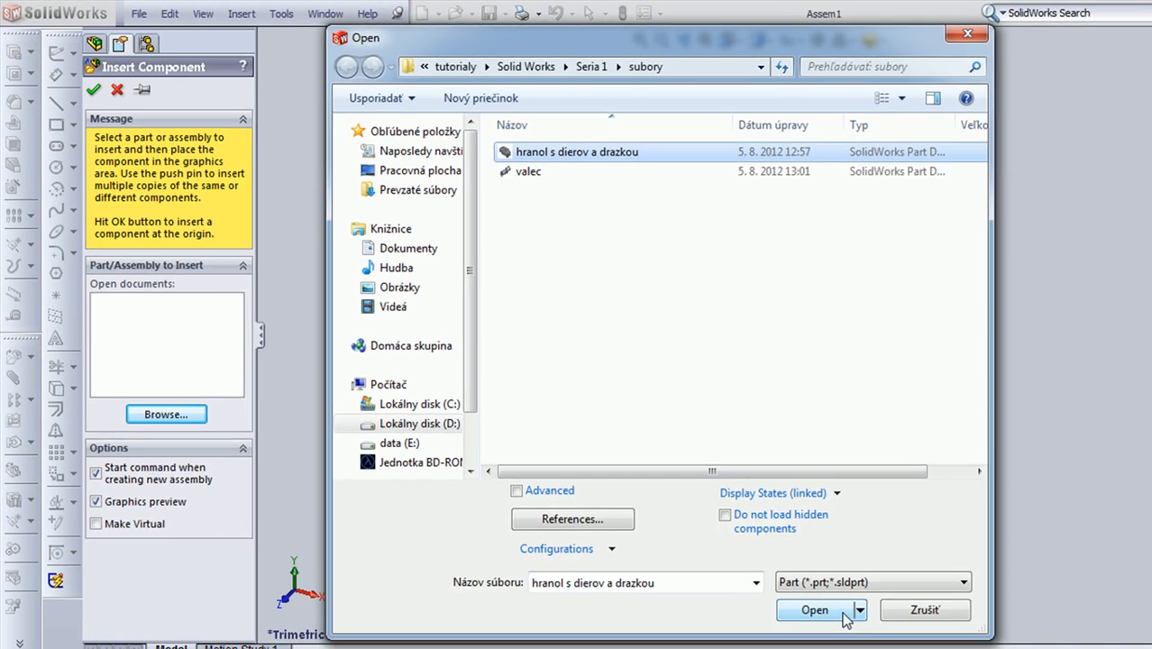
{"action": "left_click", "coordinate": [815, 610]}
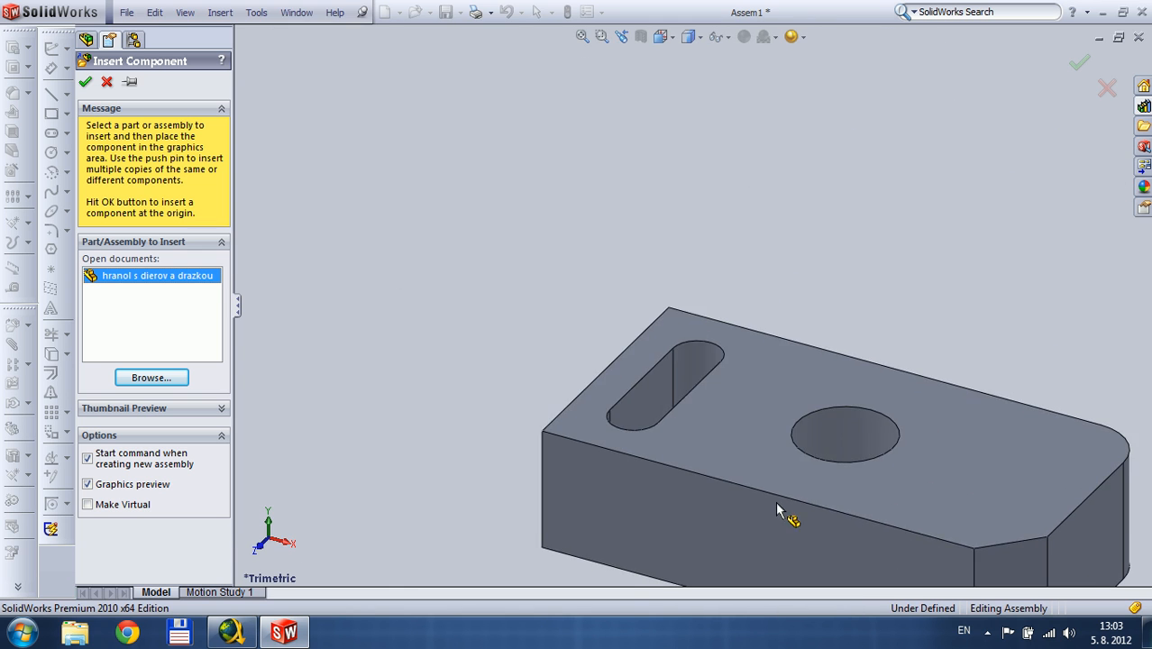
{"action": "scroll", "coordinate": [648, 205], "scroll_direction": "up", "scroll_amount": 5}
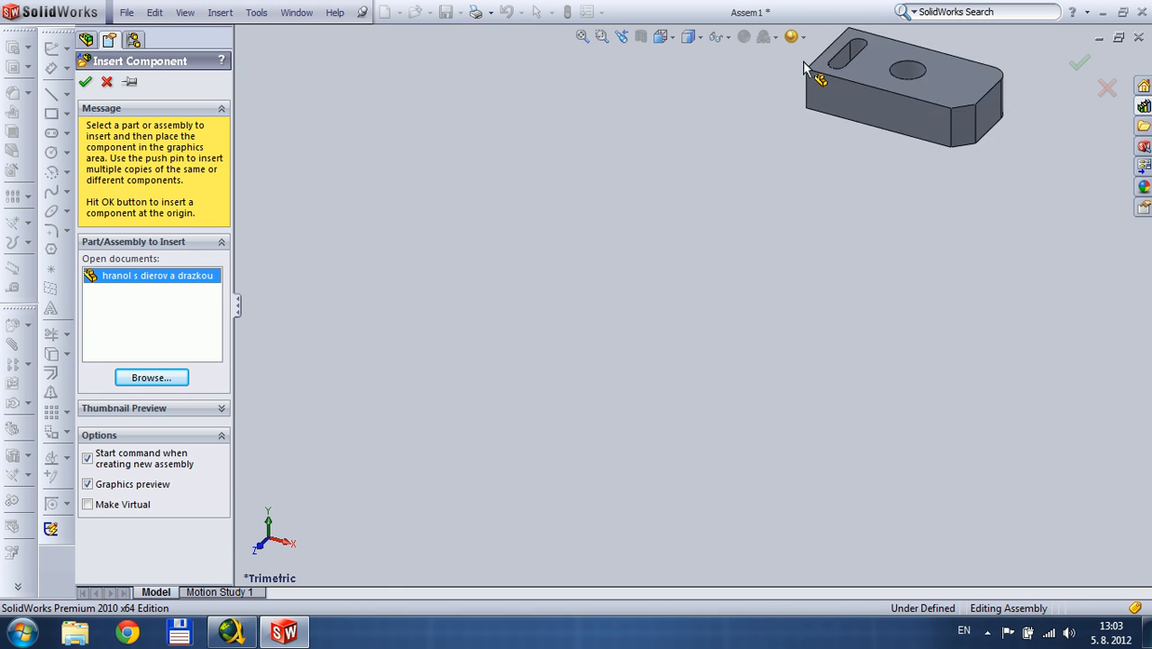
{"action": "left_click", "coordinate": [452, 230]}
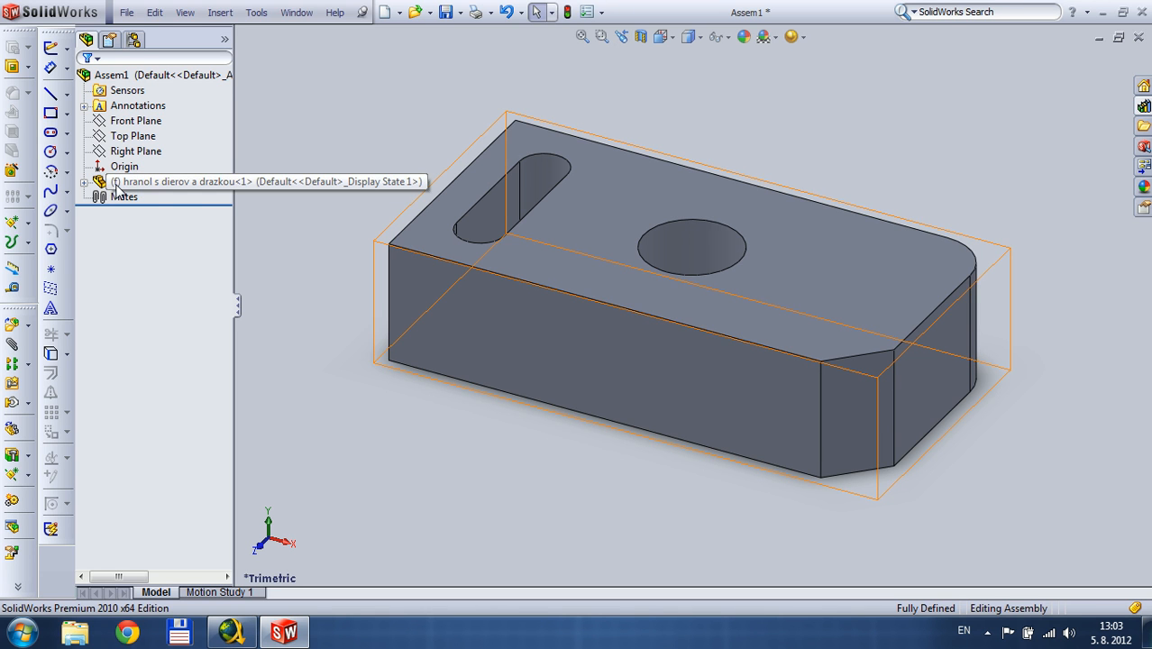
Set the inserted block to Float and move it to a different position in the assembly space.
{"action": "left_click", "coordinate": [586, 259]}
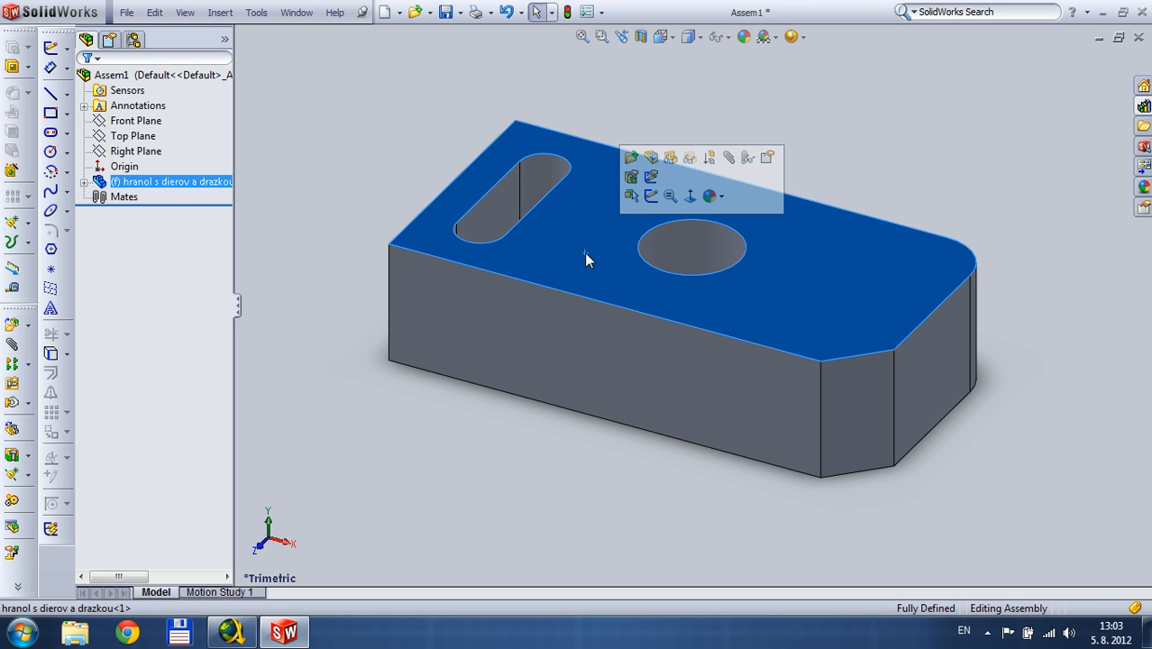
{"action": "right_click", "coordinate": [586, 260]}
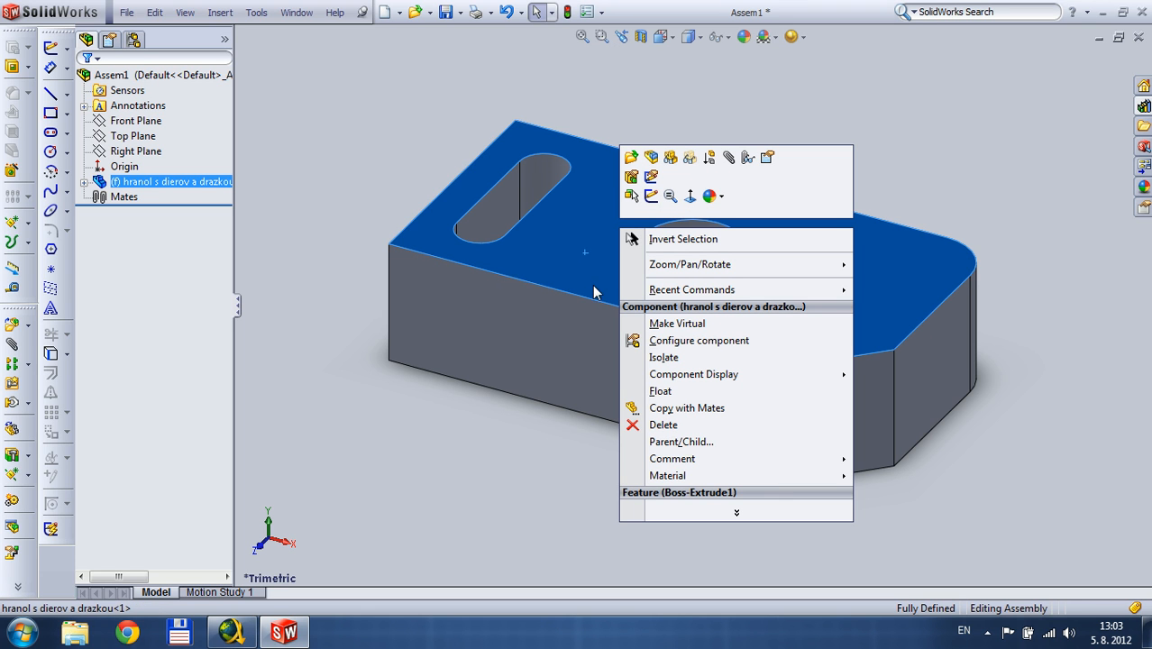
{"action": "left_click", "coordinate": [712, 397]}
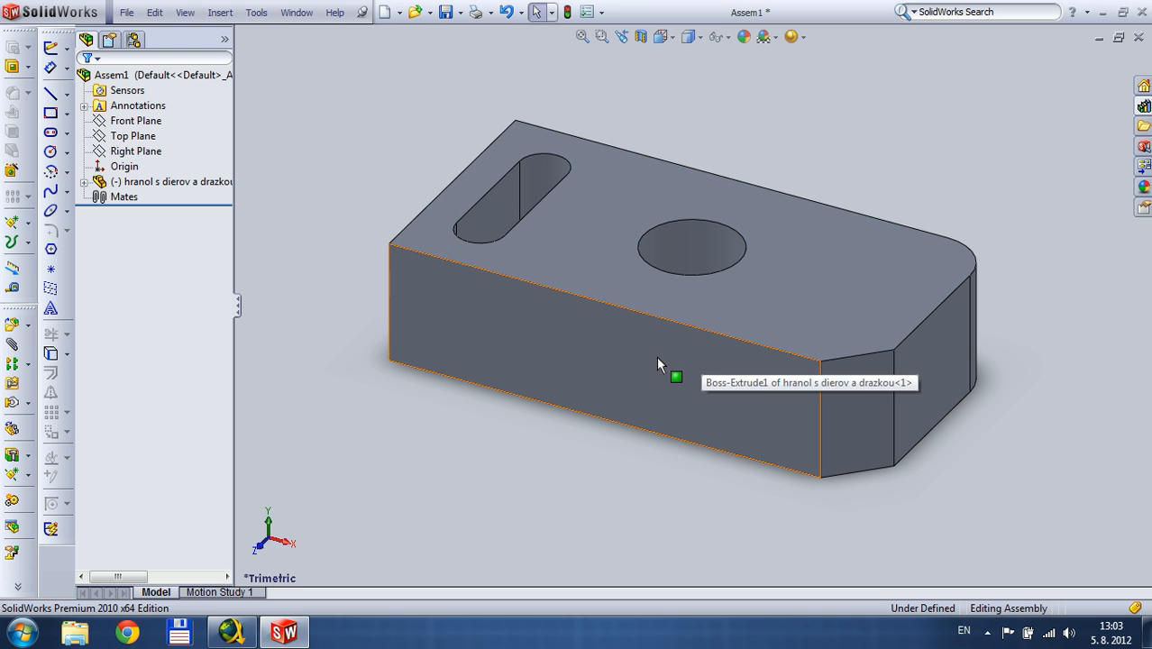
{"action": "left_click_drag", "start_coordinate": [655, 360], "coordinate": [647, 229]}
{"action": "scroll", "coordinate": [687, 307], "scroll_direction": "up", "scroll_amount": 5}
{"action": "scroll", "coordinate": [684, 299], "scroll_direction": "down", "scroll_amount": 3}
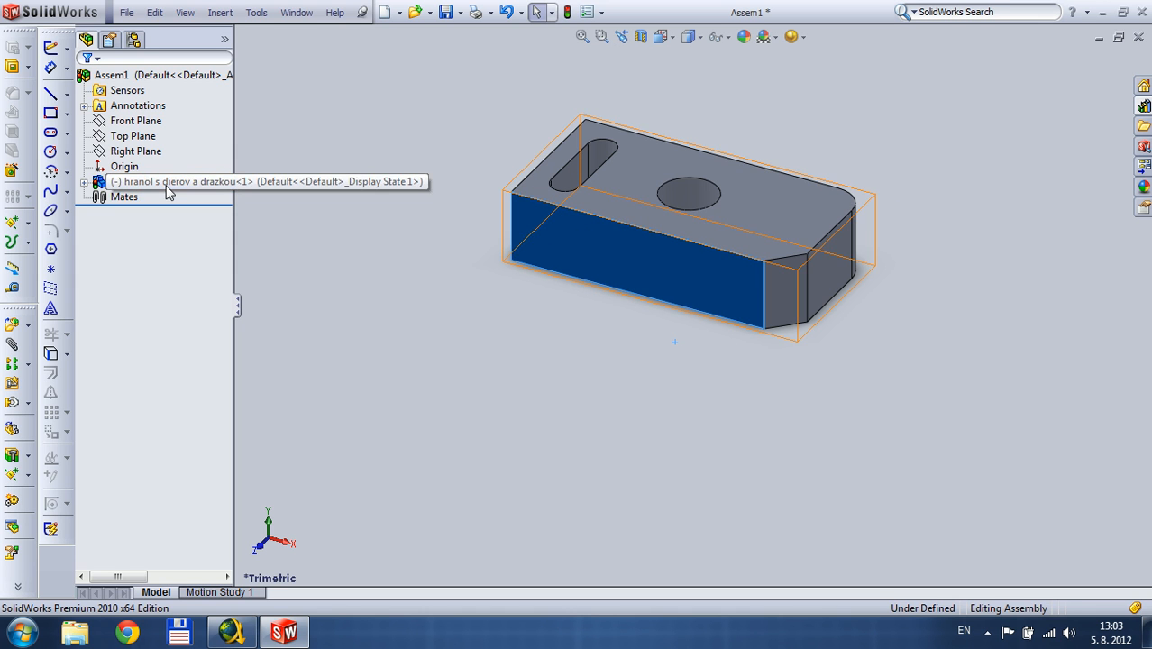
Turn on the display of origins for the part and the assembly.
{"action": "left_click", "coordinate": [185, 13]}
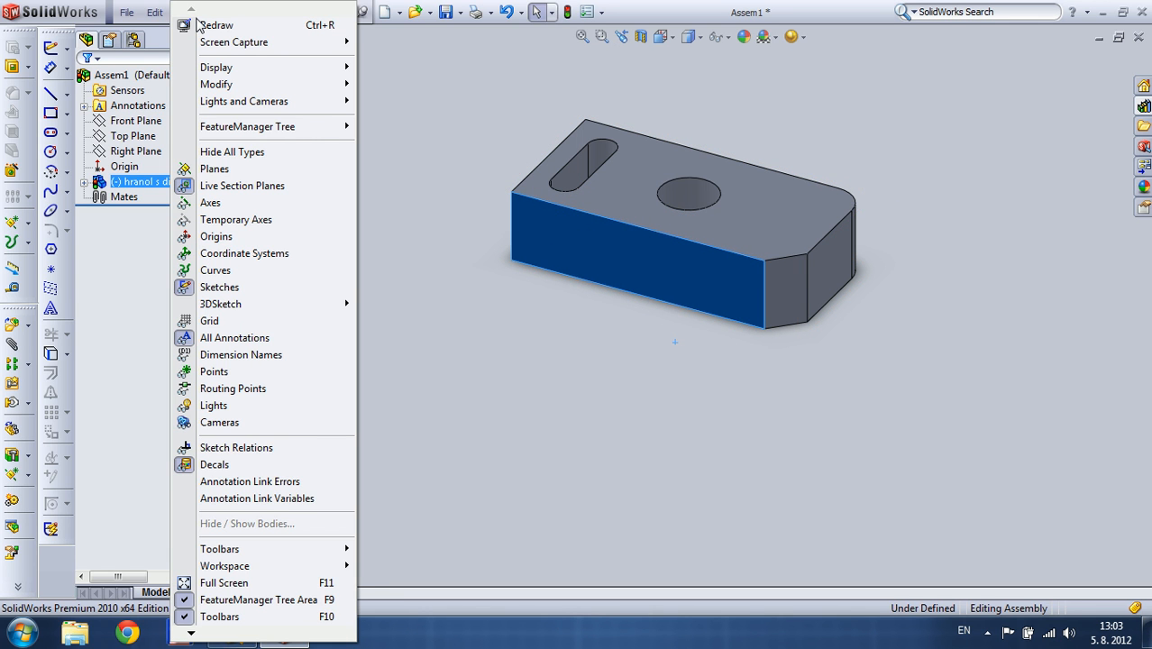
{"action": "left_click", "coordinate": [238, 237]}
{"action": "scroll", "coordinate": [655, 329], "scroll_direction": "up", "scroll_amount": 3}
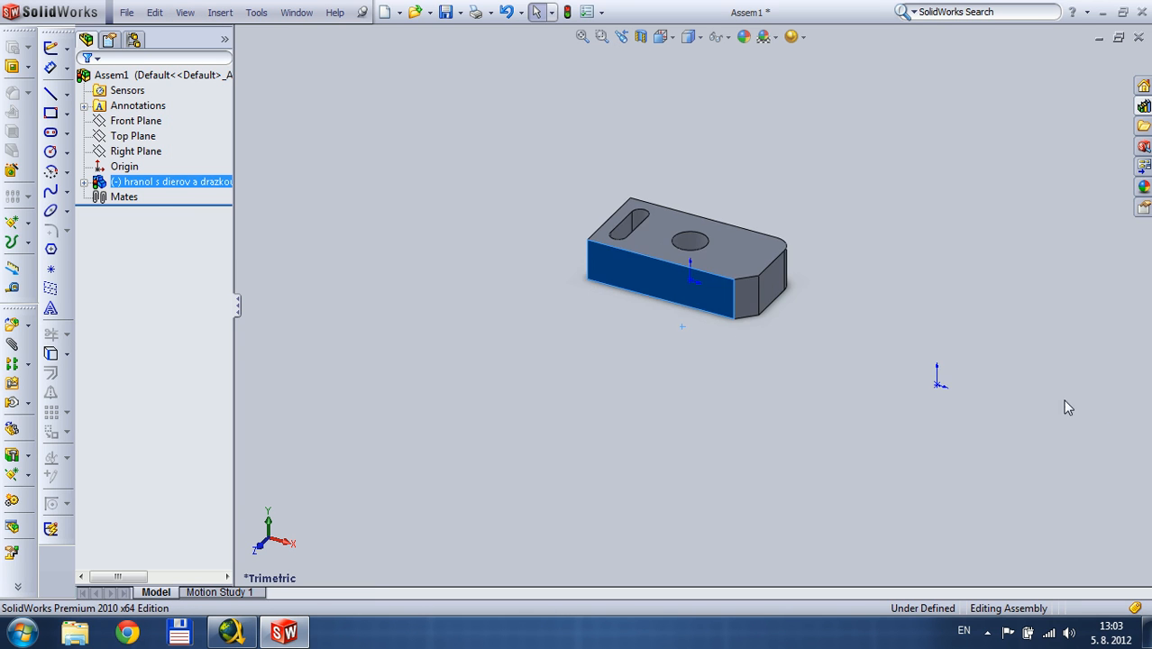
{"action": "scroll", "coordinate": [1010, 397], "scroll_direction": "down", "scroll_amount": 3}
{"action": "scroll", "coordinate": [797, 334], "scroll_direction": "up", "scroll_amount": 1}
{"action": "scroll", "coordinate": [798, 340], "scroll_direction": "up", "scroll_amount": 1}
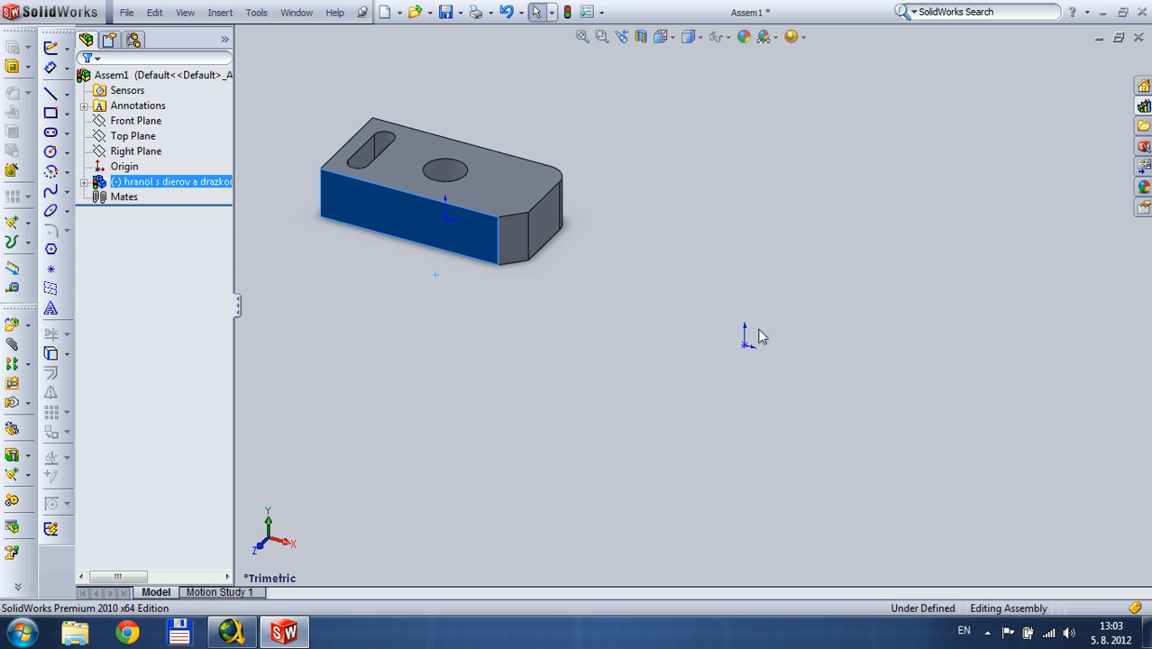
Examine the block's origin from several angles and check its distance from the assembly origin.
{"action": "left_click", "coordinate": [513, 237]}
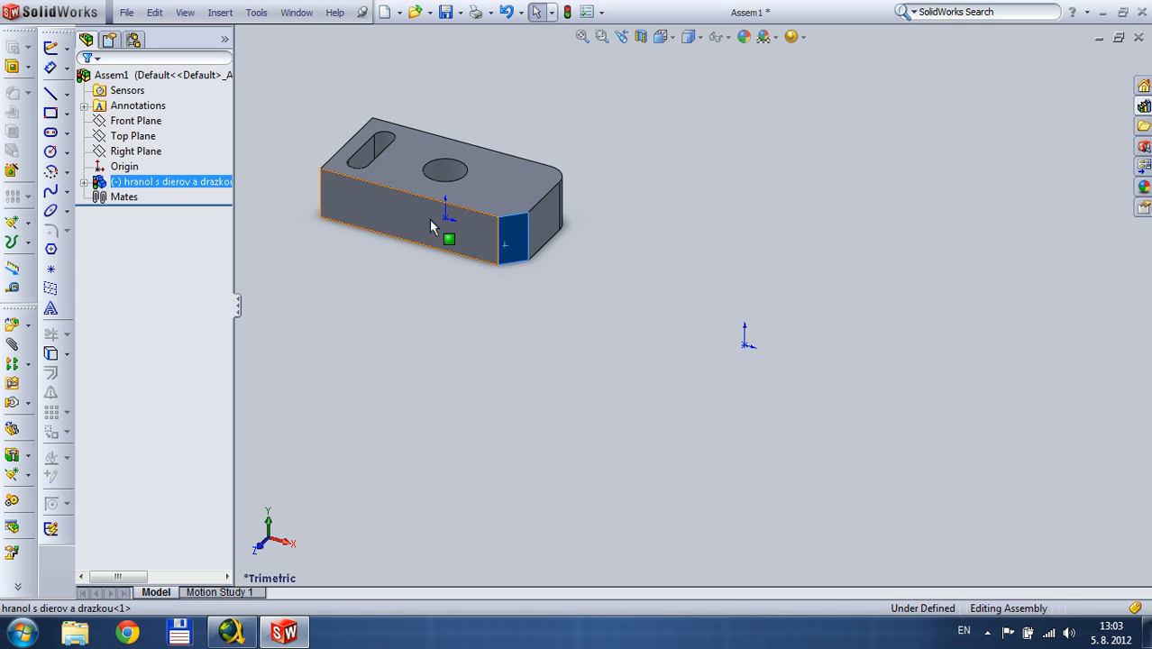
{"action": "middle_click_drag", "start_coordinate": [447, 226], "coordinate": [533, 152]}
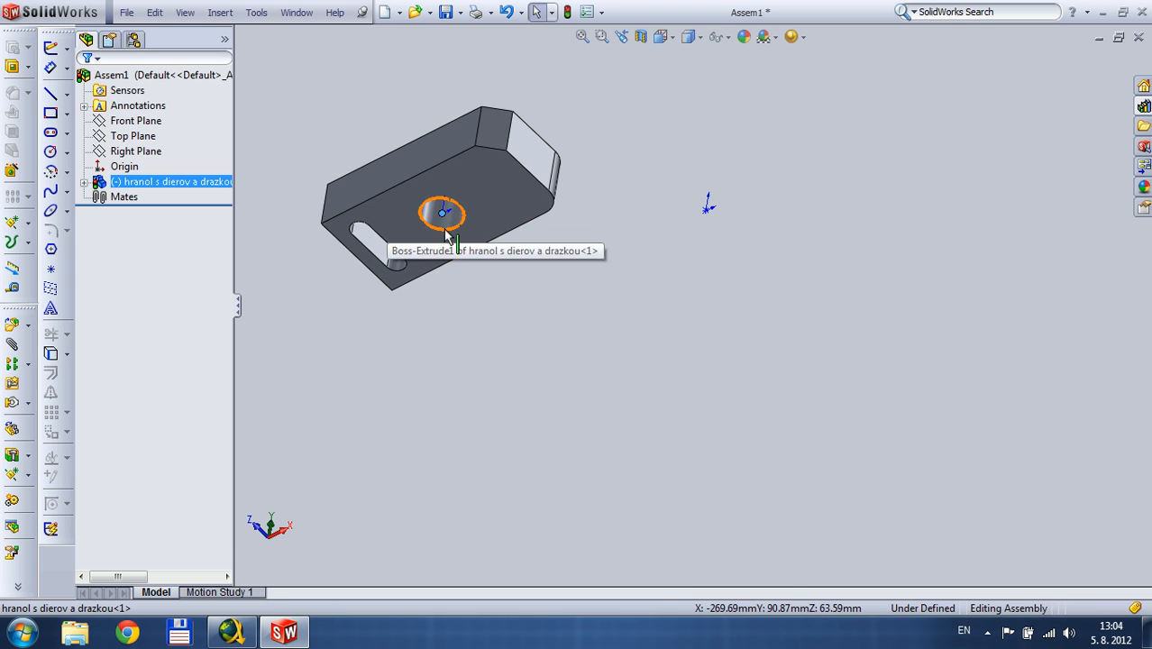
{"action": "middle_click_drag", "start_coordinate": [540, 126], "coordinate": [382, 228]}
{"action": "left_click", "coordinate": [663, 356]}
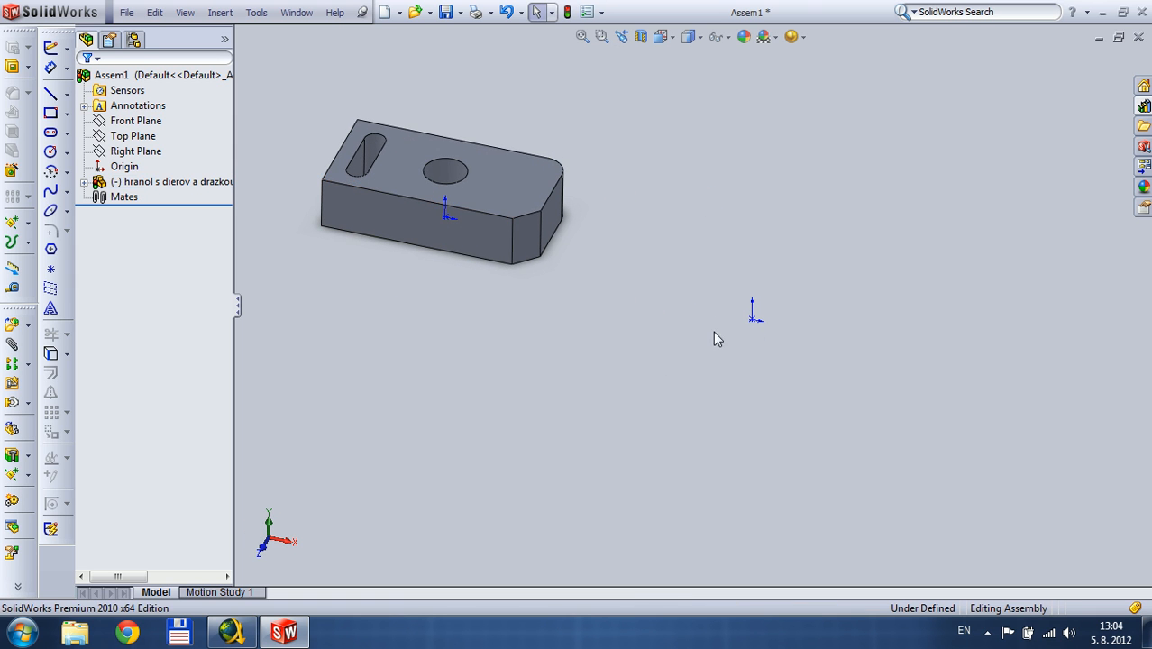
{"action": "left_click", "coordinate": [447, 222]}
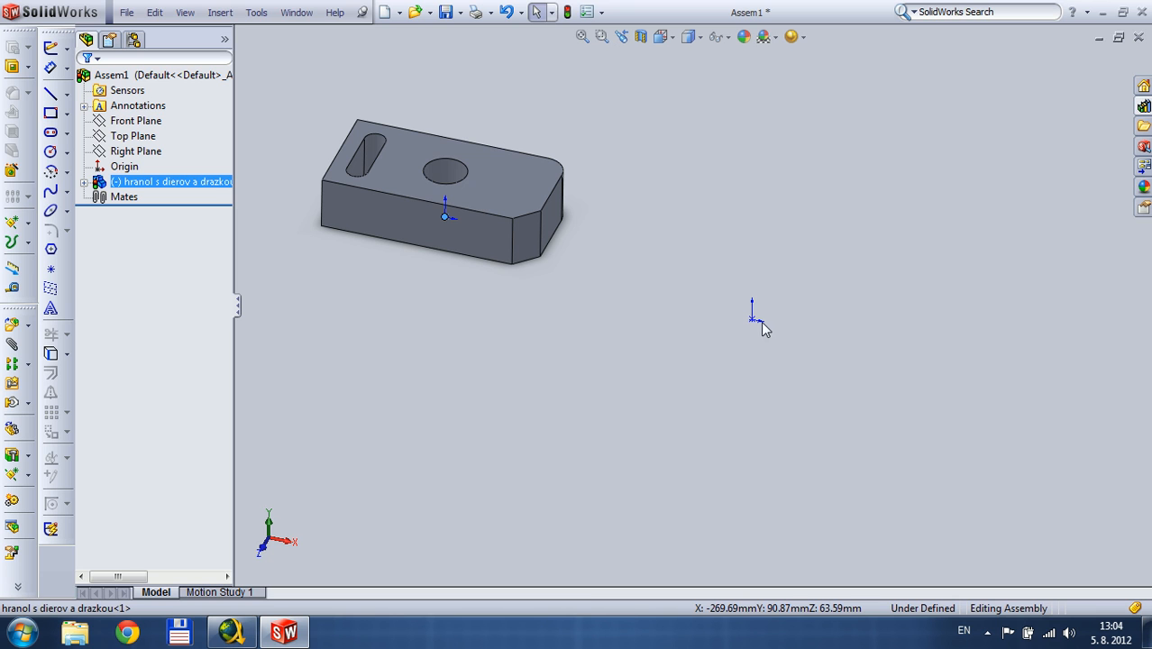
{"action": "left_click", "coordinate": [753, 319], "text": "ctrl"}
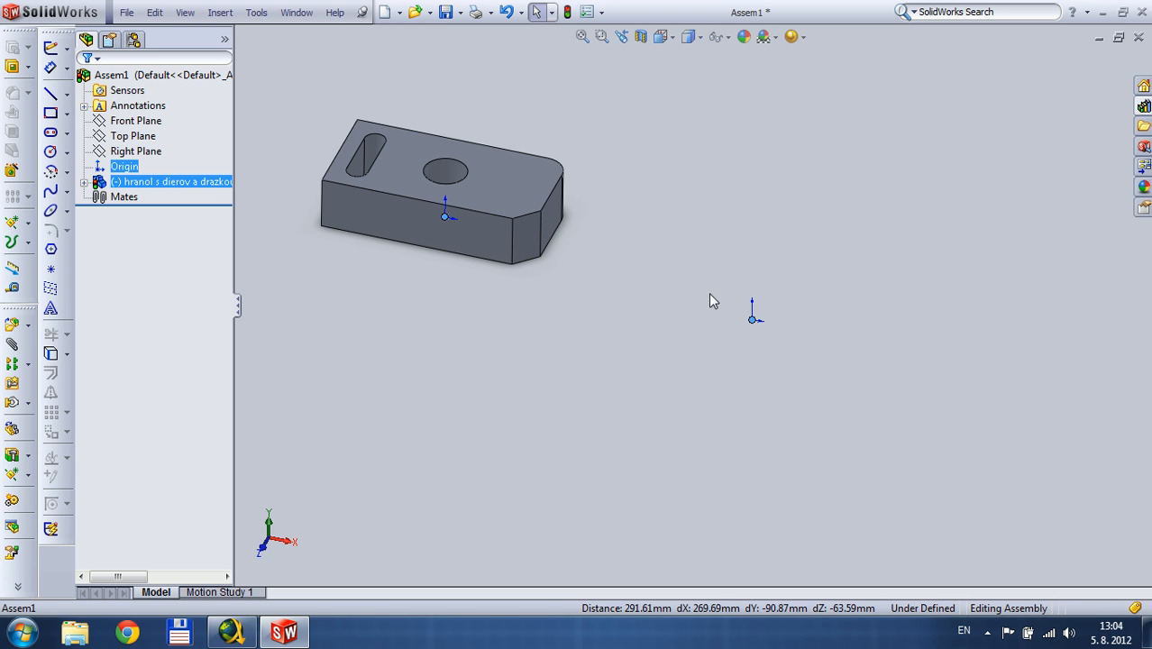
{"action": "left_click", "coordinate": [656, 268]}
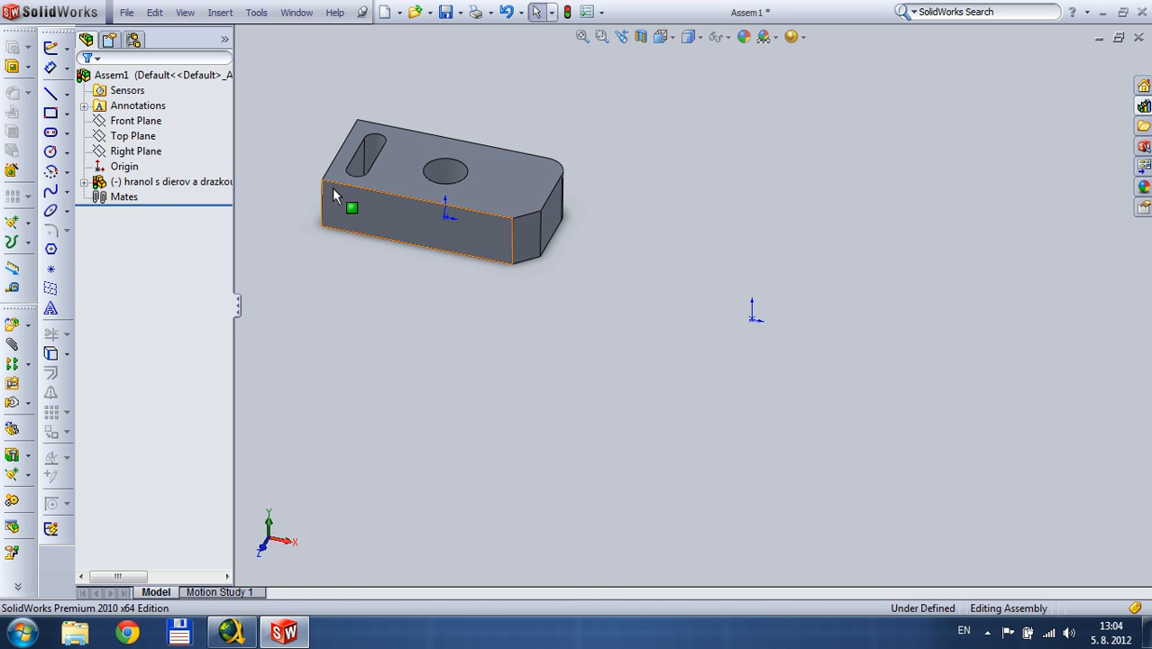
Insert a second copy of "hranol s dierov a drazkou" exactly at the assembly origin.
{"action": "left_click", "coordinate": [18, 326]}
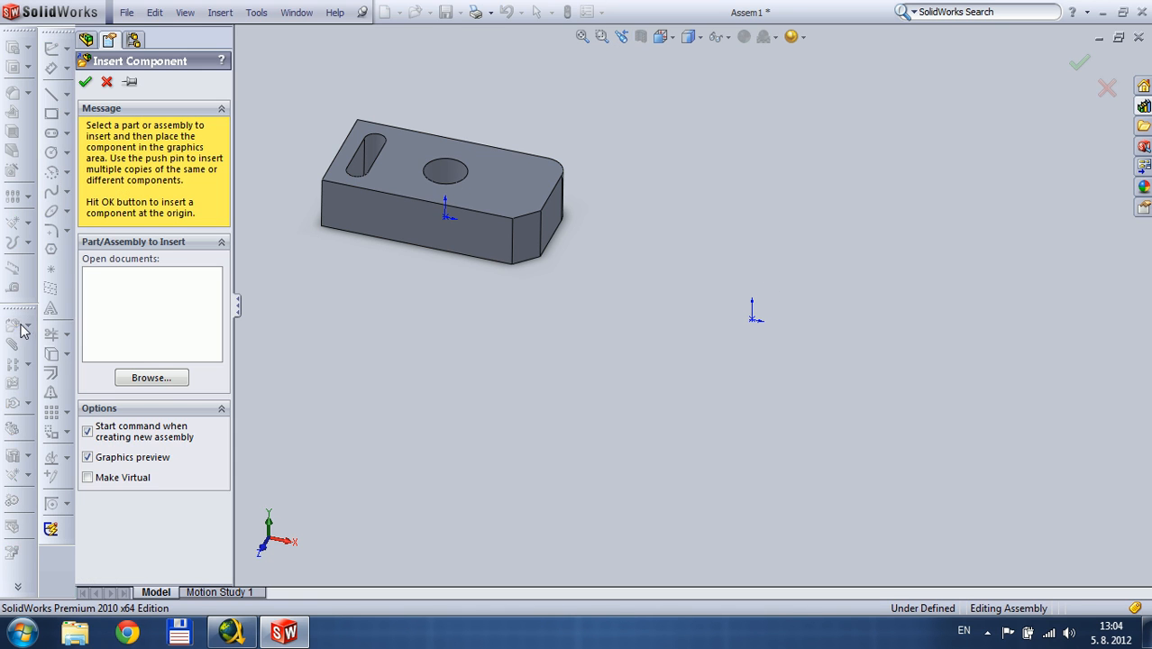
{"action": "left_click", "coordinate": [150, 381]}
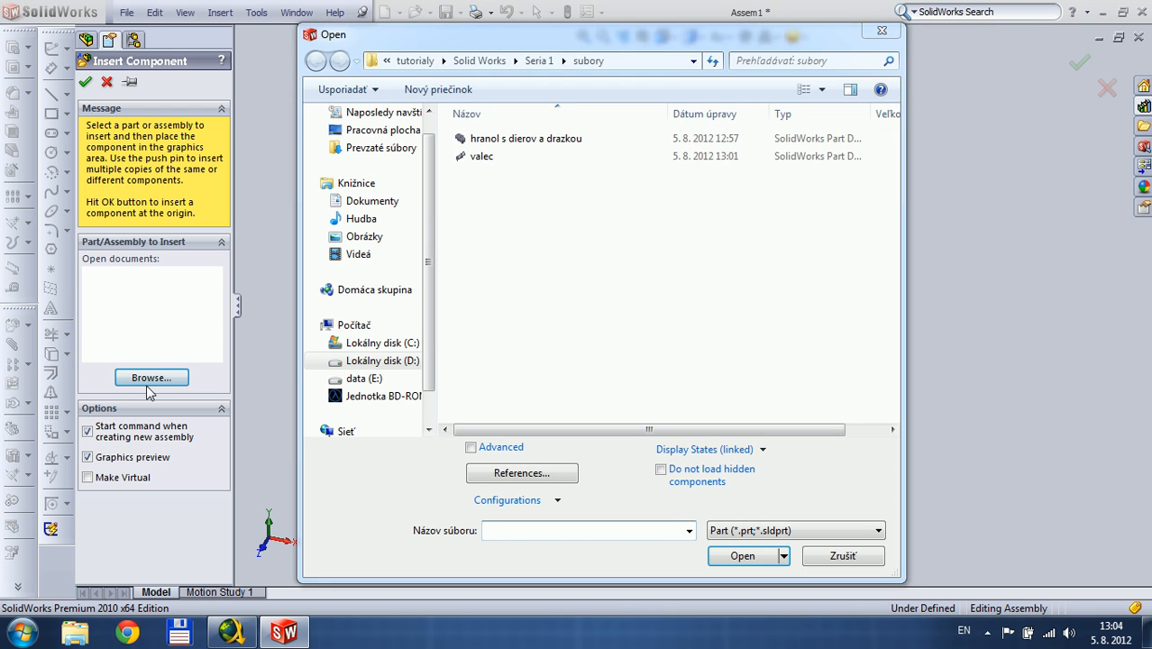
{"action": "left_click", "coordinate": [510, 143]}
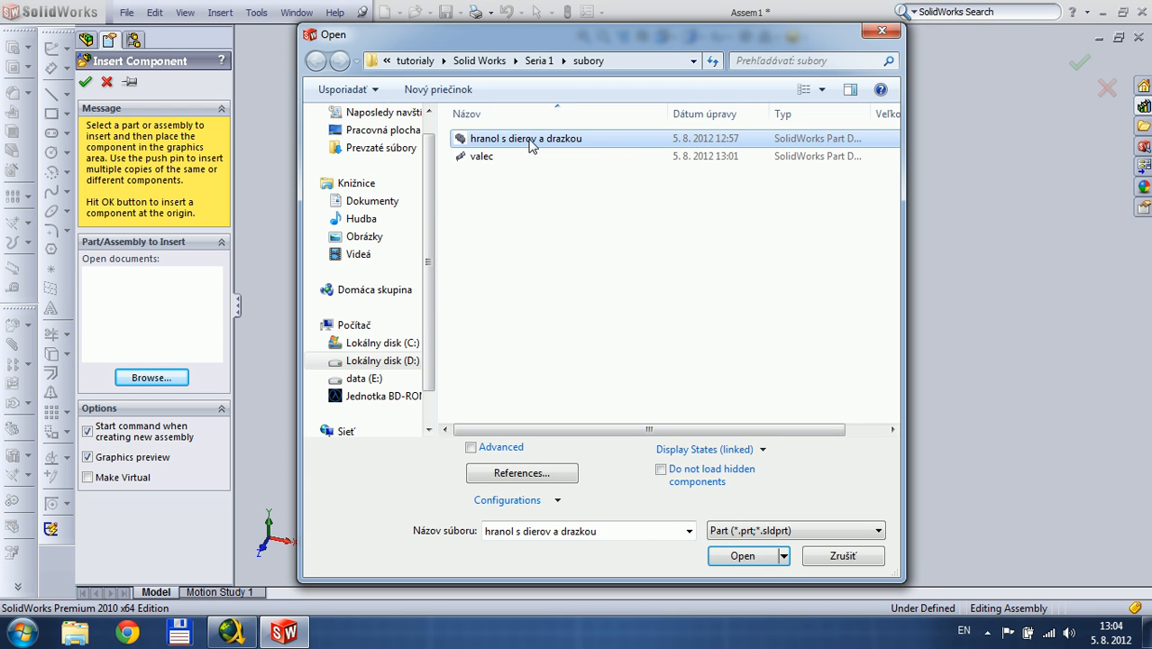
{"action": "left_click", "coordinate": [753, 559]}
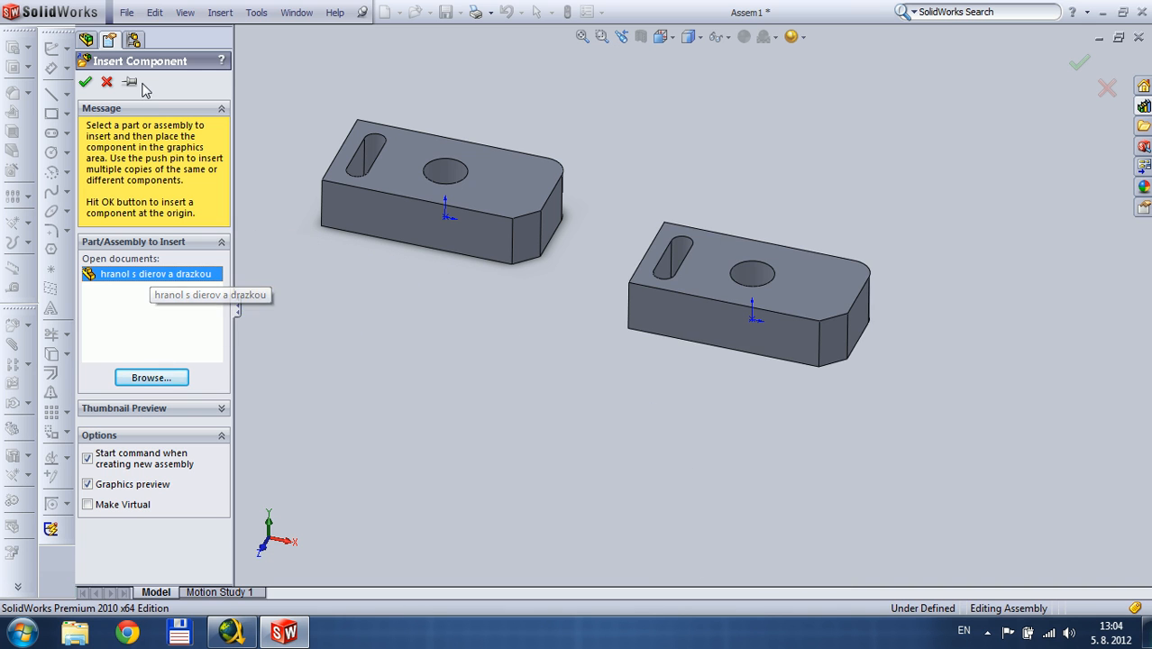
{"action": "left_click", "coordinate": [528, 247]}
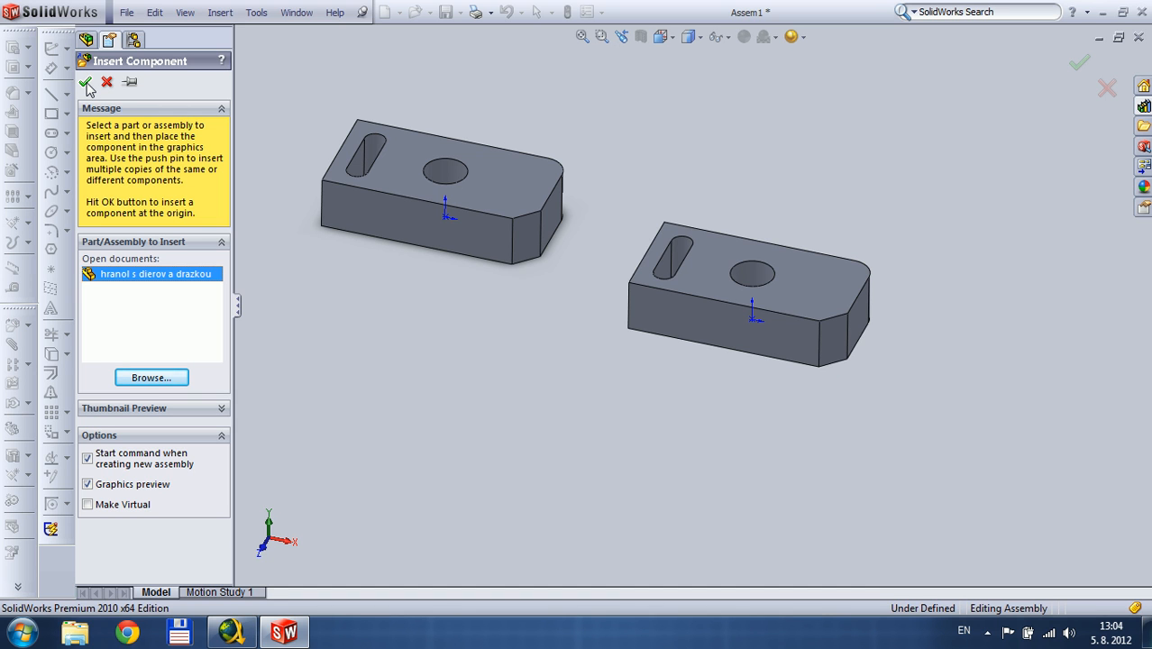
{"action": "left_click", "coordinate": [86, 83]}
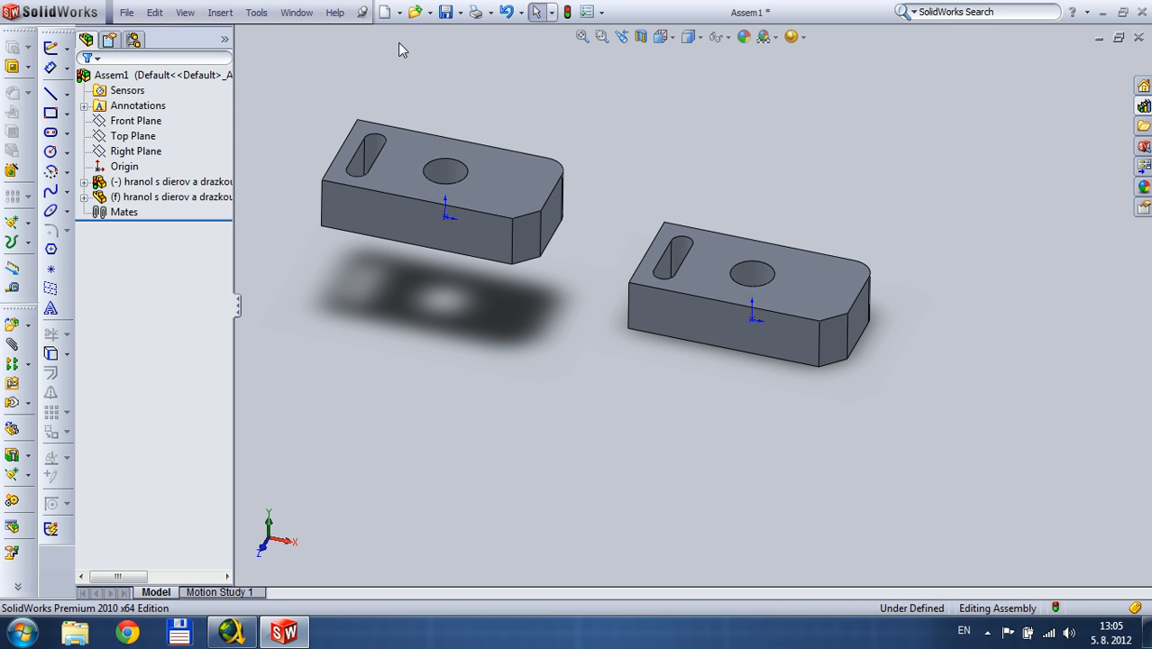
Insert a third copy of "hranol s dierov a drazkou" freely in the space below the other two blocks.
{"action": "left_click", "coordinate": [12, 325]}
{"action": "left_click", "coordinate": [171, 385]}
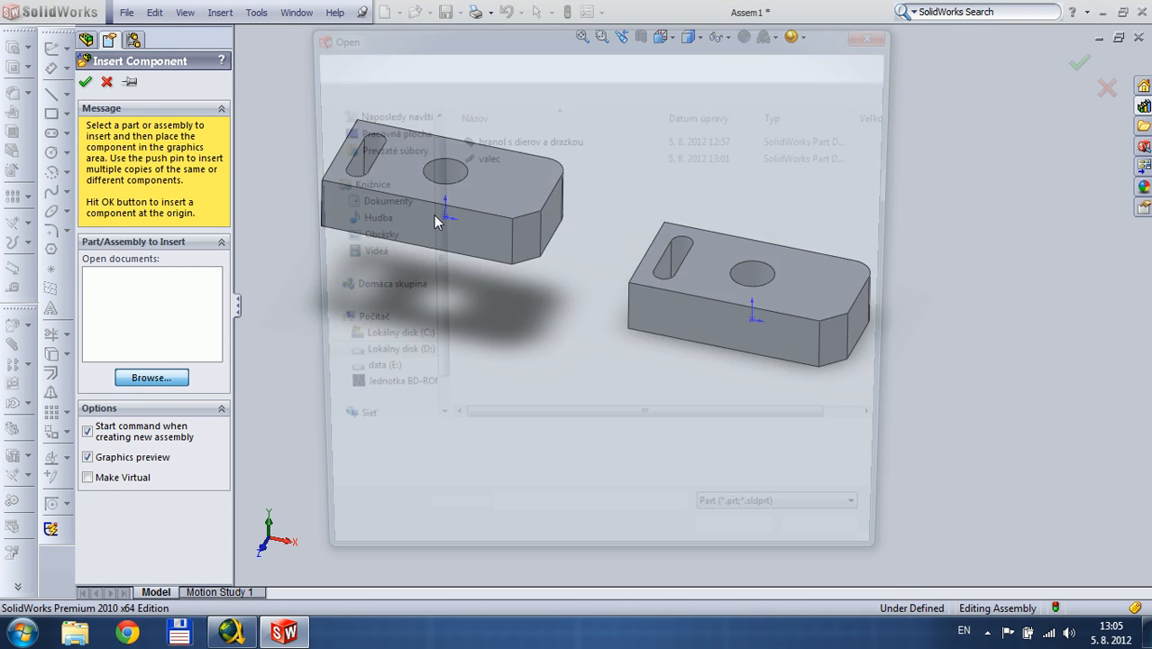
{"action": "left_click", "coordinate": [507, 139]}
{"action": "left_click", "coordinate": [745, 556]}
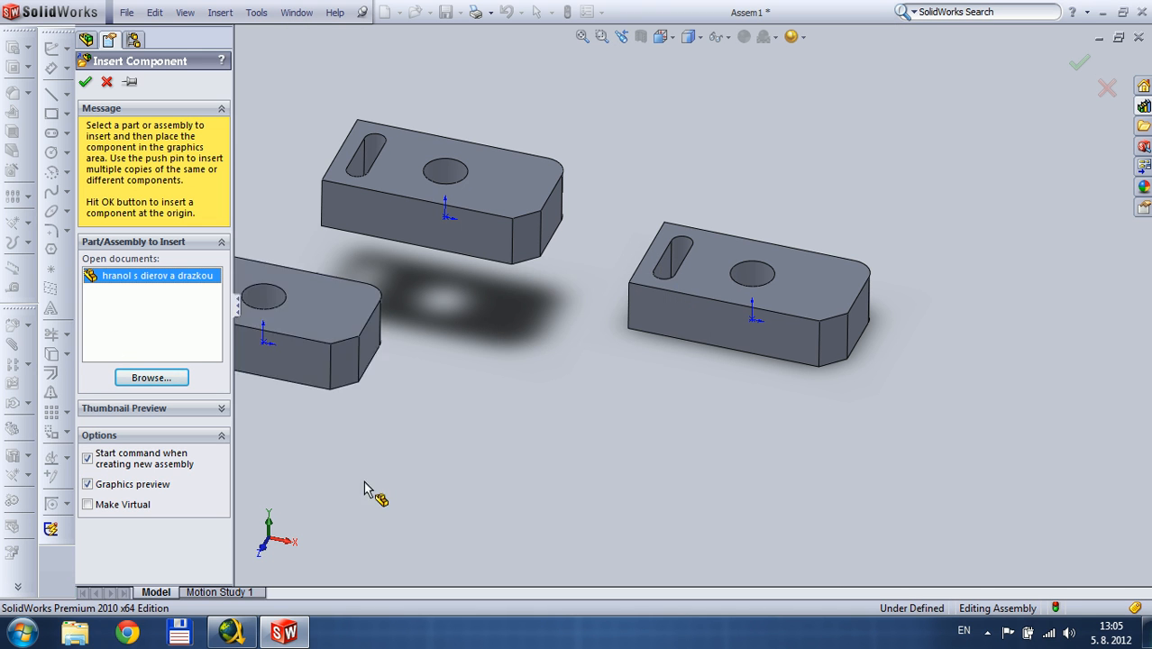
{"action": "left_click", "coordinate": [473, 410]}
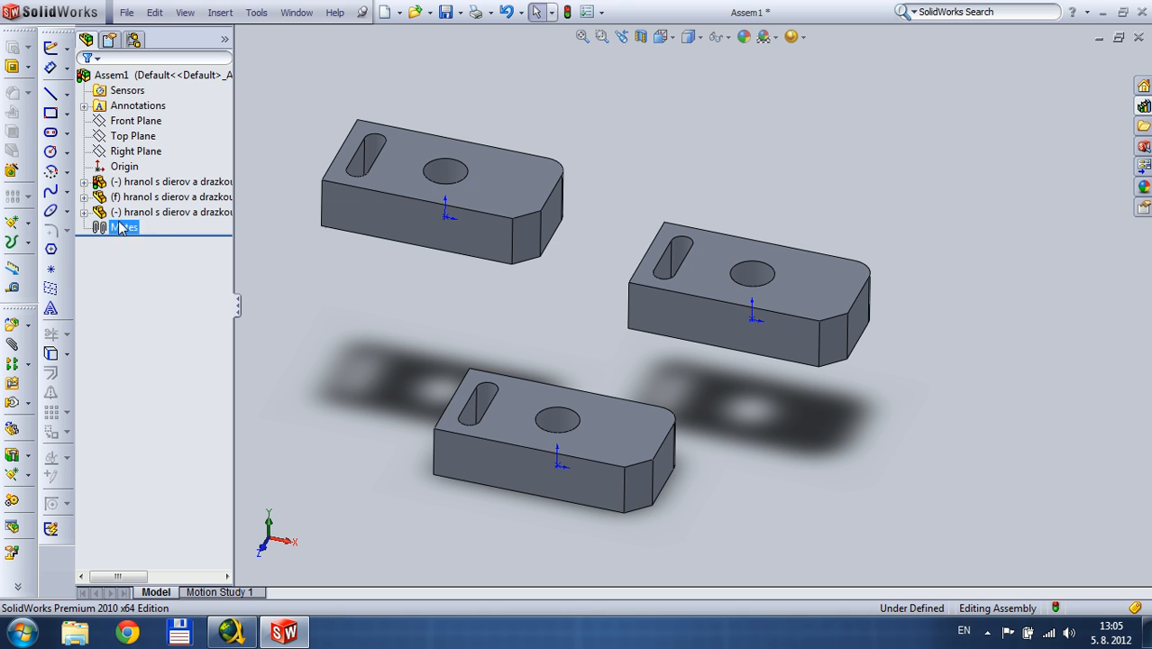
Move the third block copy closer to the other two blocks and delete it from the assembly.
{"action": "left_click_drag", "start_coordinate": [615, 489], "coordinate": [602, 419]}
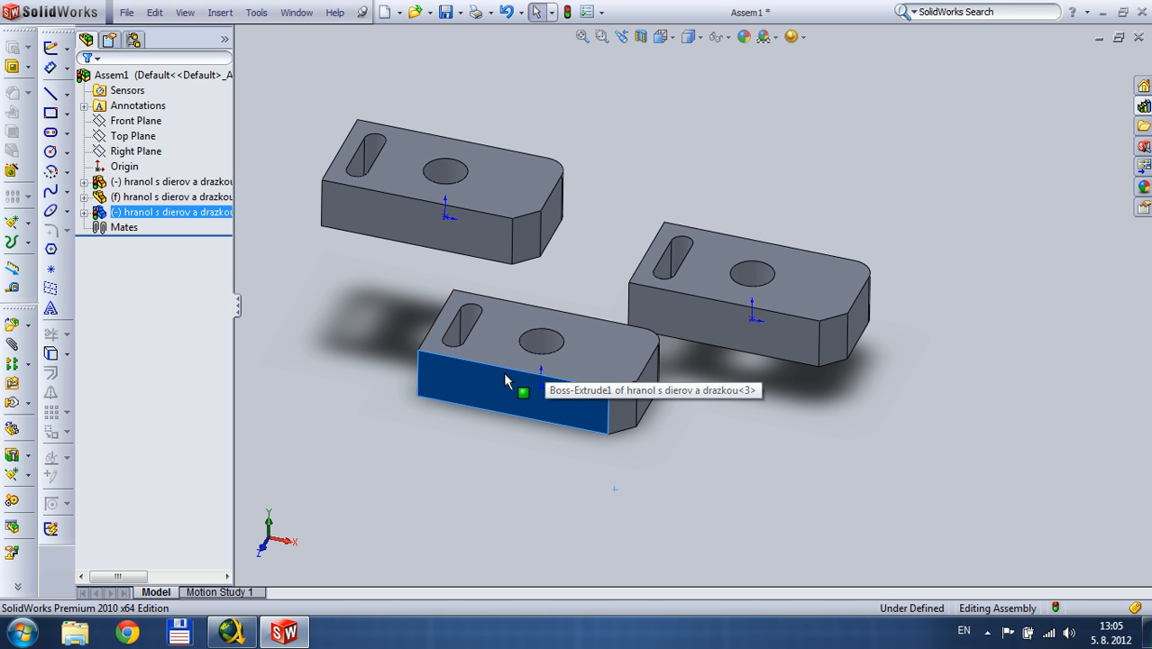
{"action": "key", "text": "Delete"}
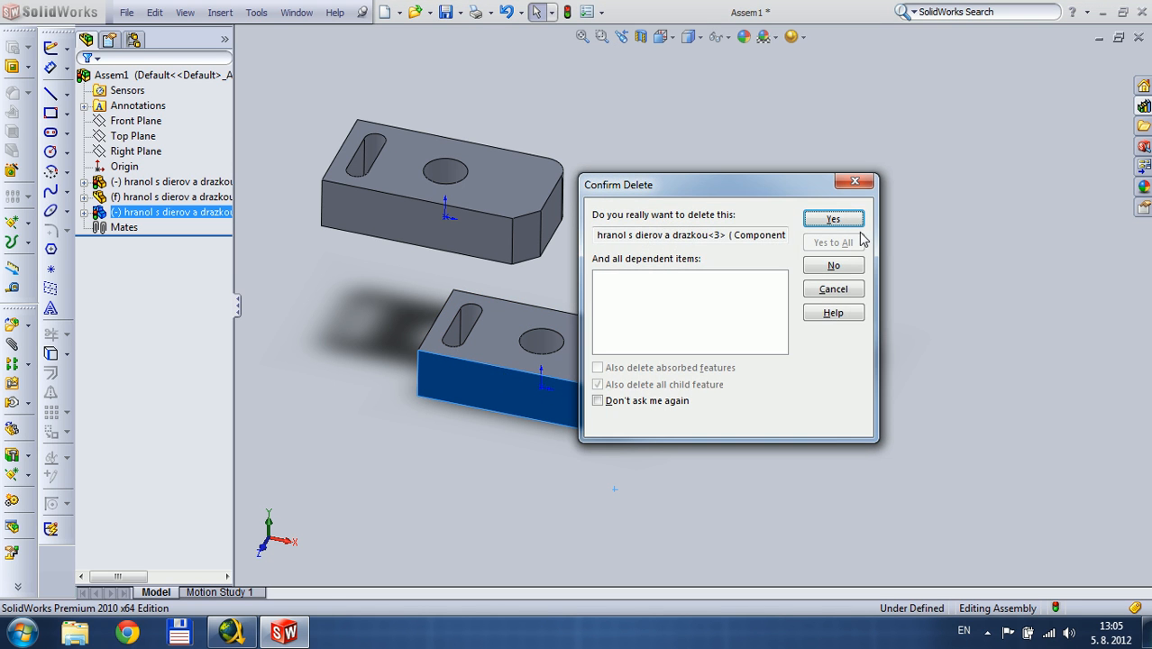
{"action": "left_click", "coordinate": [833, 220]}
Fix the floating block copy in its current place.
{"action": "left_click", "coordinate": [516, 207]}
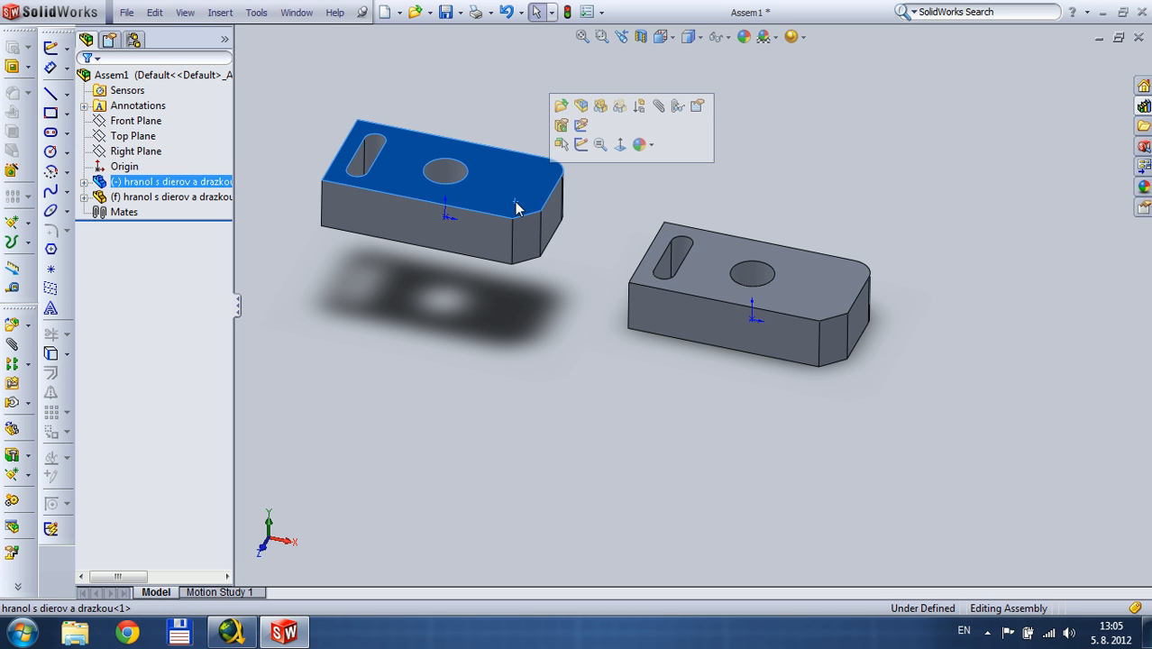
{"action": "right_click", "coordinate": [516, 208]}
{"action": "left_click", "coordinate": [601, 339]}
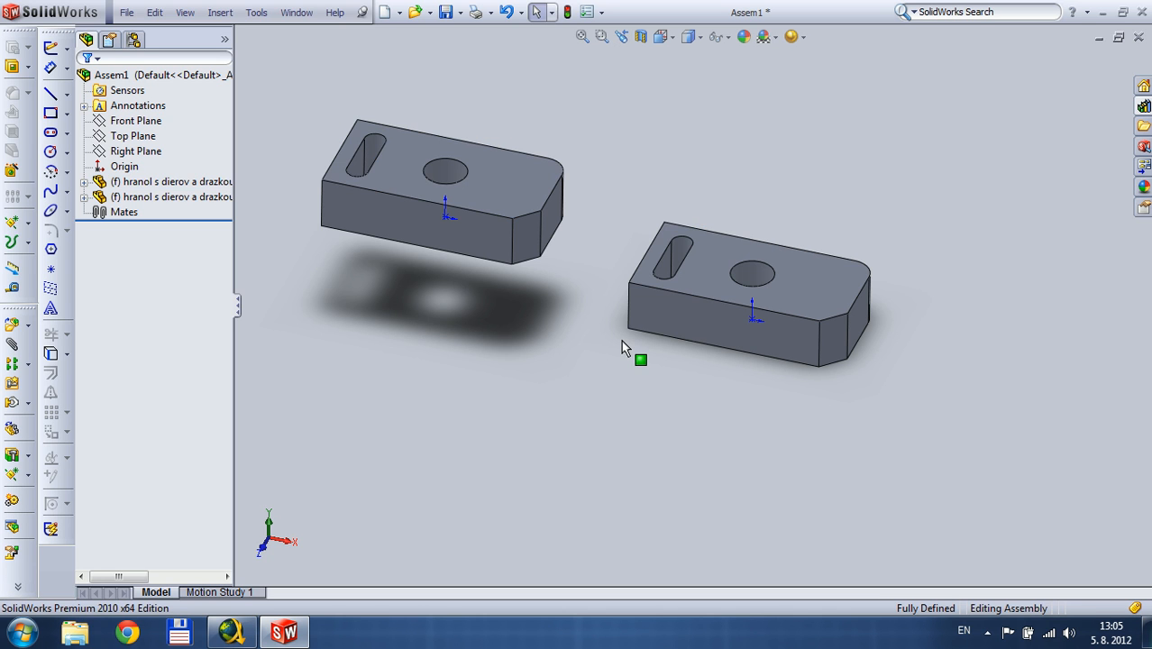
Set the first block copy back to Float and move it lower, and try to move the fixed copy at the origin.
{"action": "left_click", "coordinate": [544, 210]}
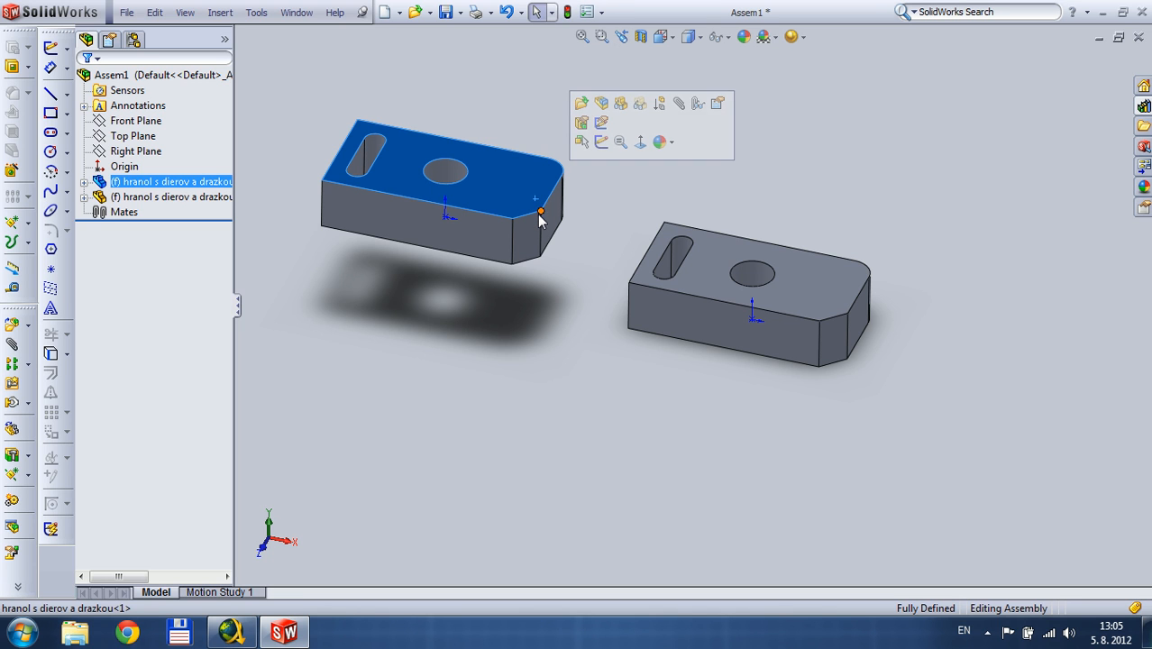
{"action": "right_click", "coordinate": [493, 194]}
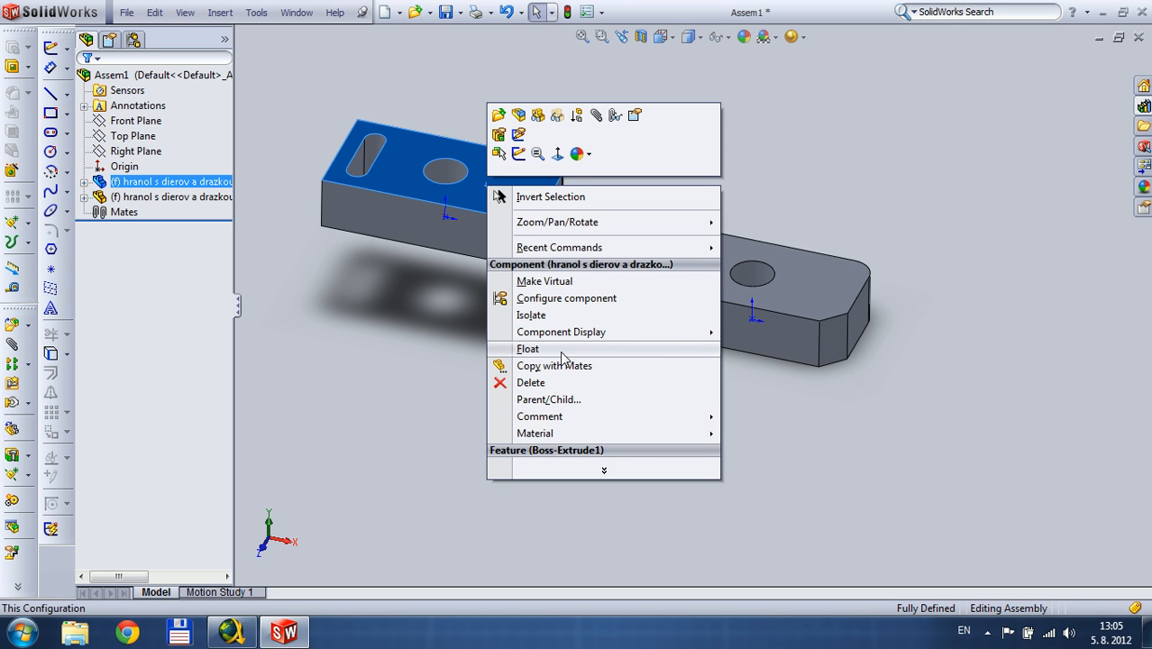
{"action": "left_click", "coordinate": [527, 350]}
{"action": "left_click", "coordinate": [476, 237]}
{"action": "left_click_drag", "start_coordinate": [475, 237], "coordinate": [541, 268]}
{"action": "left_click", "coordinate": [763, 308]}
{"action": "left_click_drag", "start_coordinate": [780, 320], "coordinate": [873, 206]}
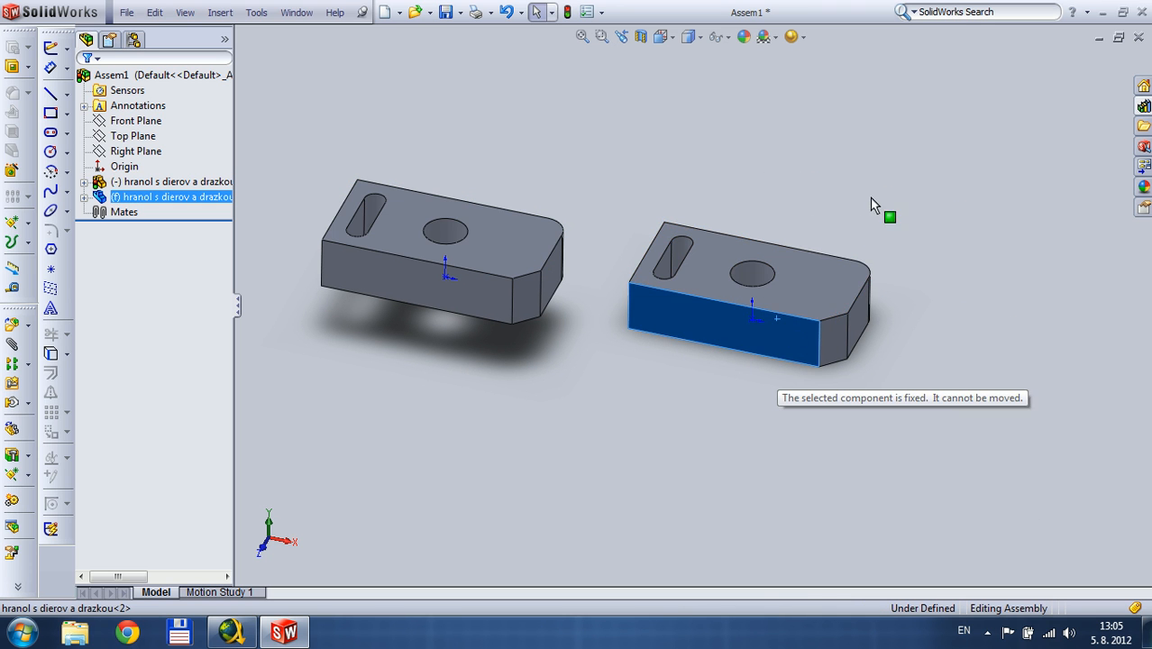
Delete both remaining block copies from the assembly, choosing not to be asked for delete confirmation again.
{"action": "left_click", "coordinate": [504, 289]}
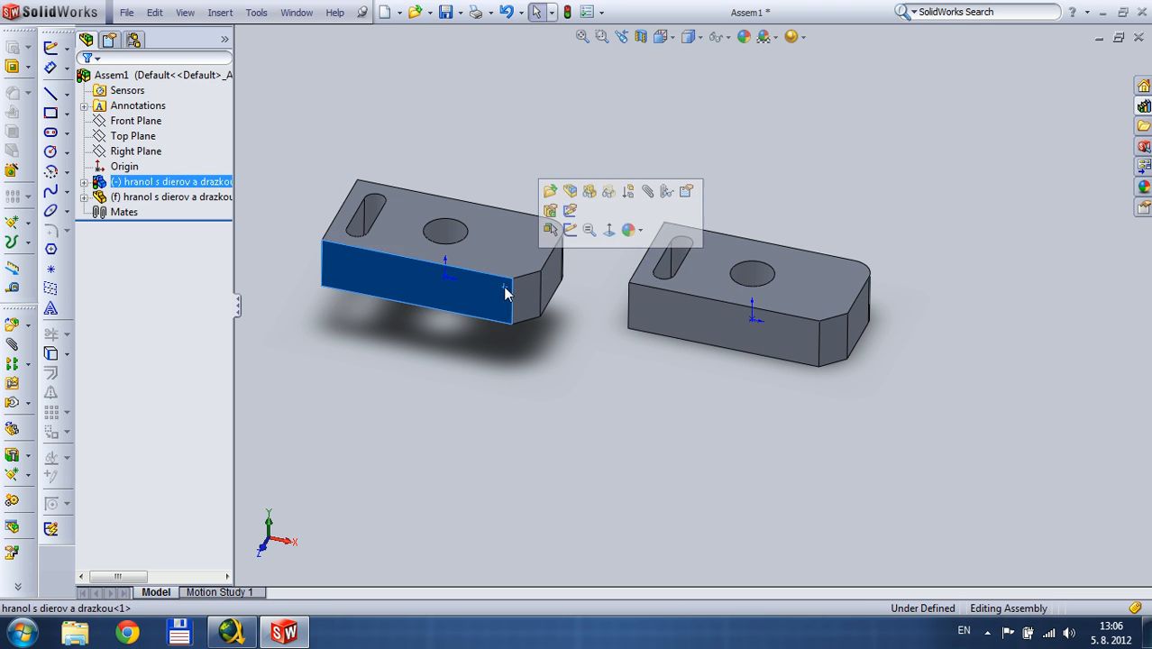
{"action": "key", "text": "Delete"}
{"action": "left_click", "coordinate": [834, 224]}
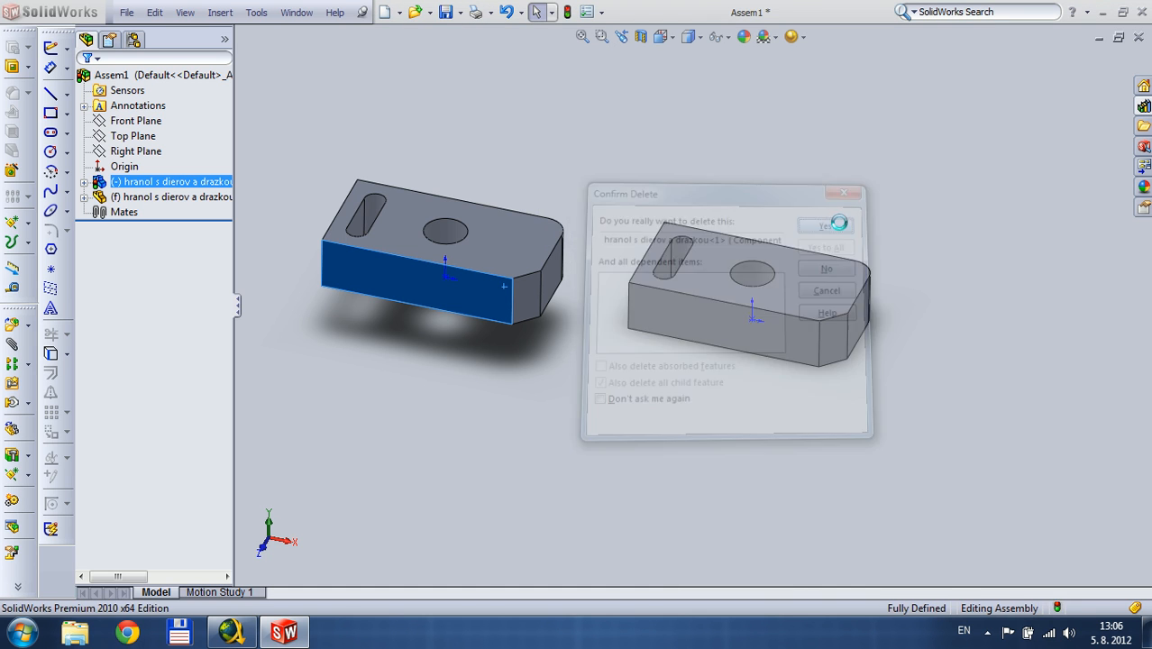
{"action": "left_click", "coordinate": [775, 311]}
{"action": "key", "text": "Delete"}
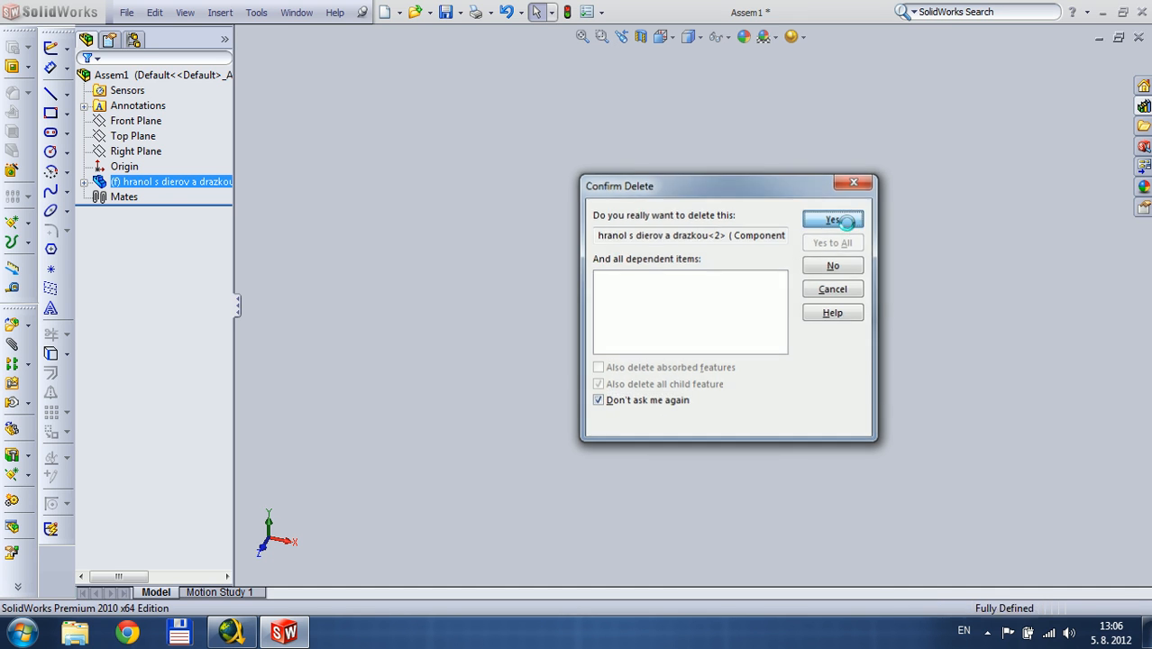
{"action": "left_click", "coordinate": [847, 223]}
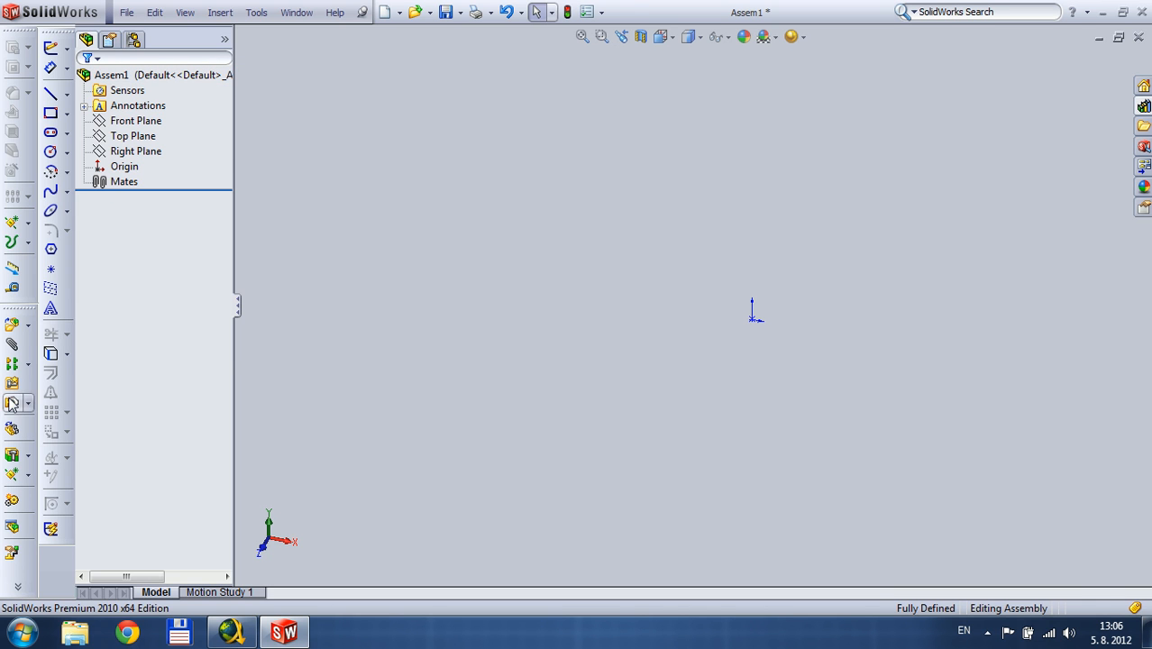
Insert the part "hranol s dierov a drazkou" exactly at the assembly origin.
{"action": "left_click", "coordinate": [12, 326]}
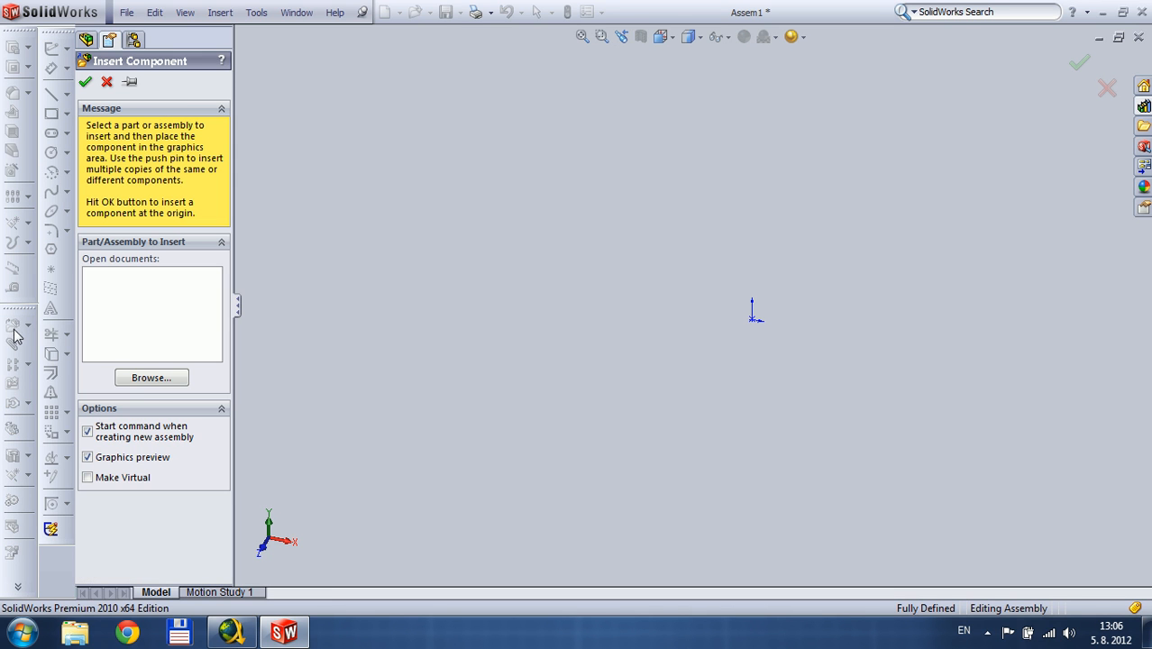
{"action": "left_click", "coordinate": [152, 378]}
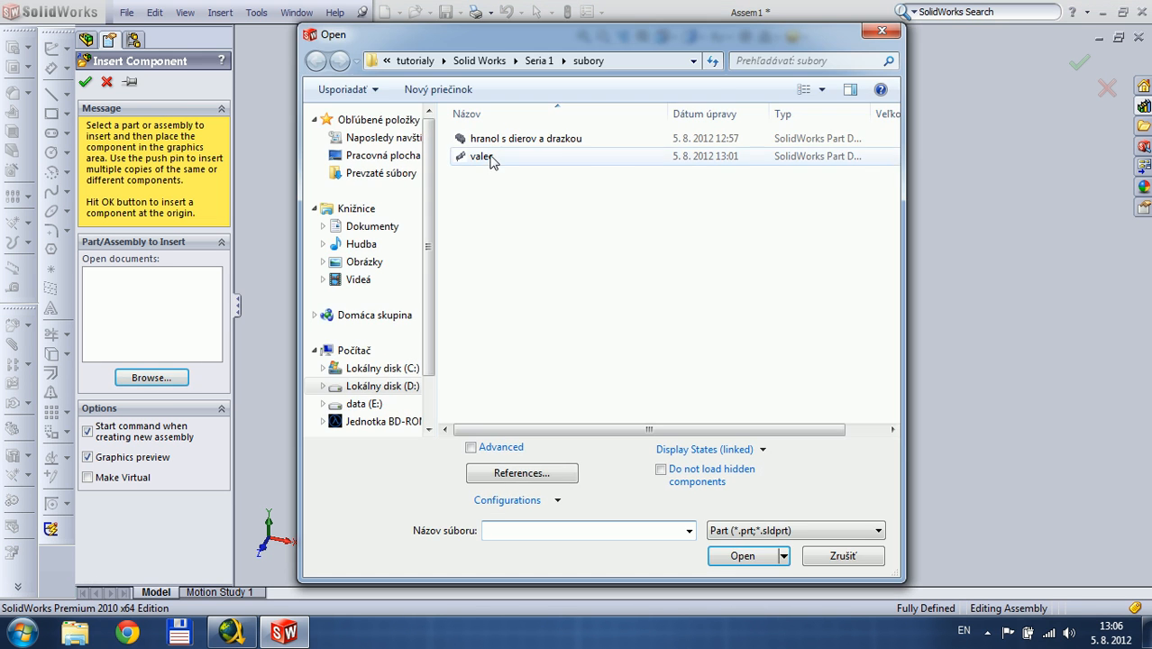
{"action": "left_click", "coordinate": [754, 559]}
{"action": "left_click", "coordinate": [84, 83]}
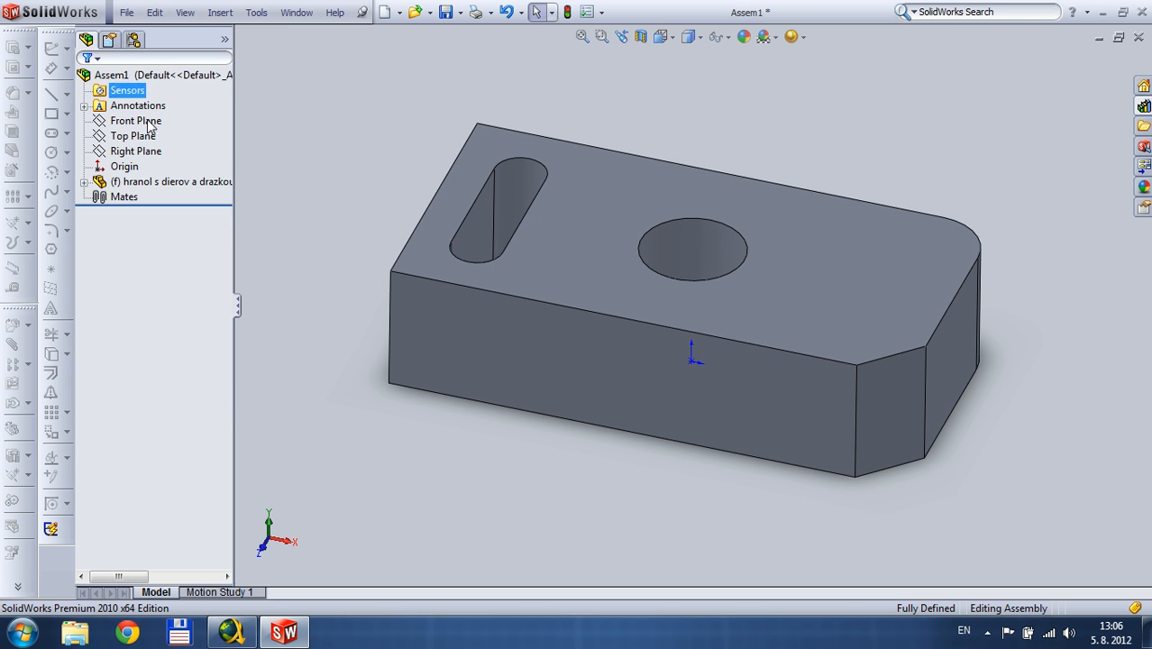
Turn off the display of origins in the assembly.
{"action": "left_click", "coordinate": [113, 170]}
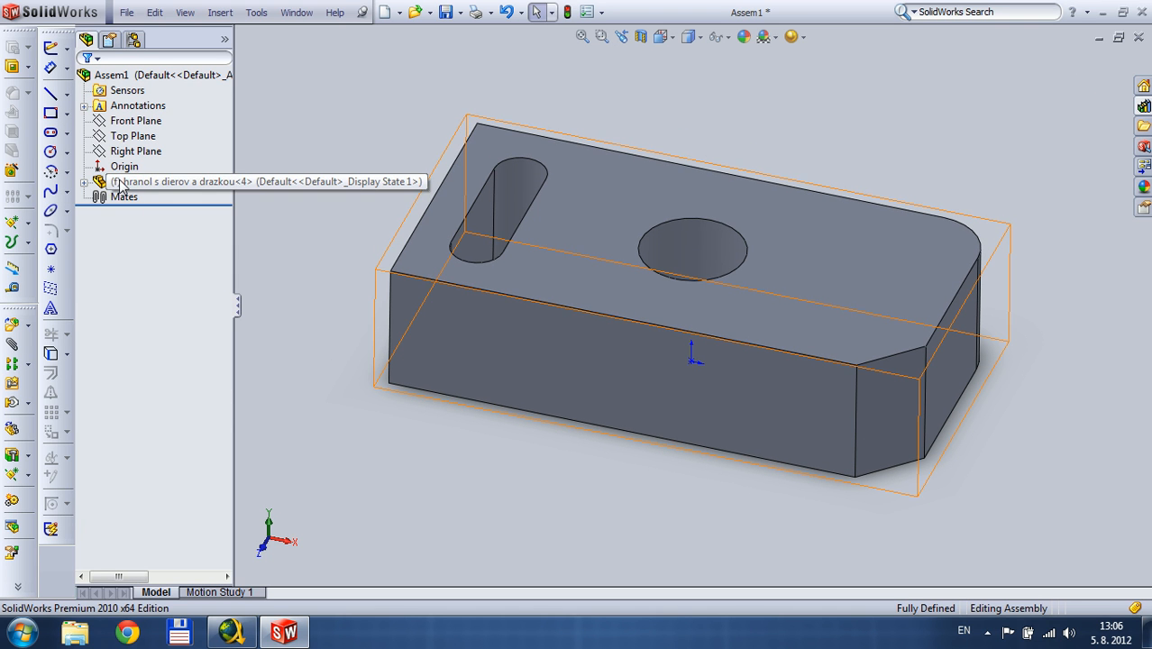
{"action": "scroll", "coordinate": [735, 387], "scroll_direction": "up", "scroll_amount": 3}
{"action": "scroll", "coordinate": [734, 395], "scroll_direction": "down", "scroll_amount": 2}
{"action": "left_click", "coordinate": [185, 13]}
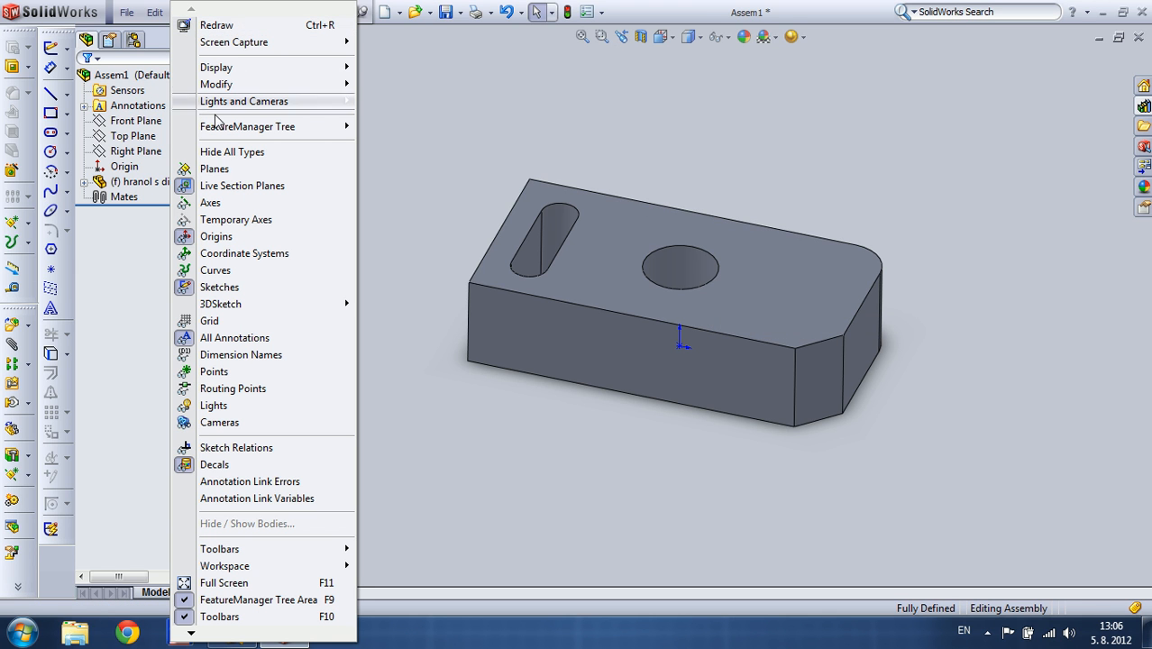
{"action": "left_click", "coordinate": [230, 240]}
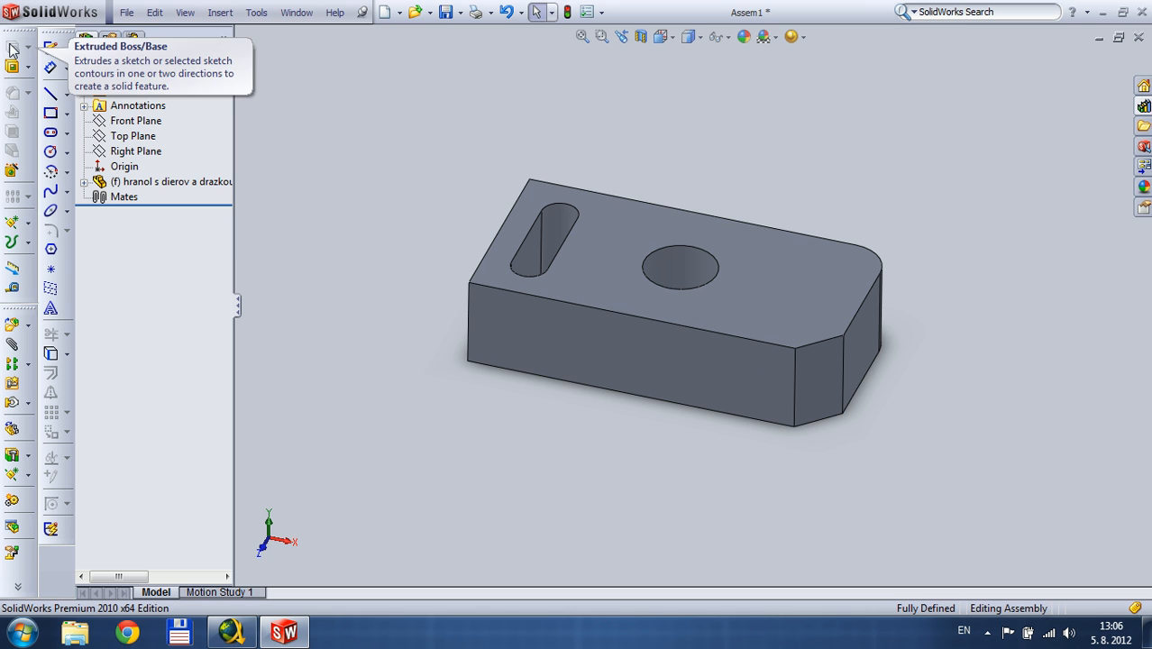
Insert the part "valec" freely above the block and delete this copy again.
{"action": "left_click", "coordinate": [12, 326]}
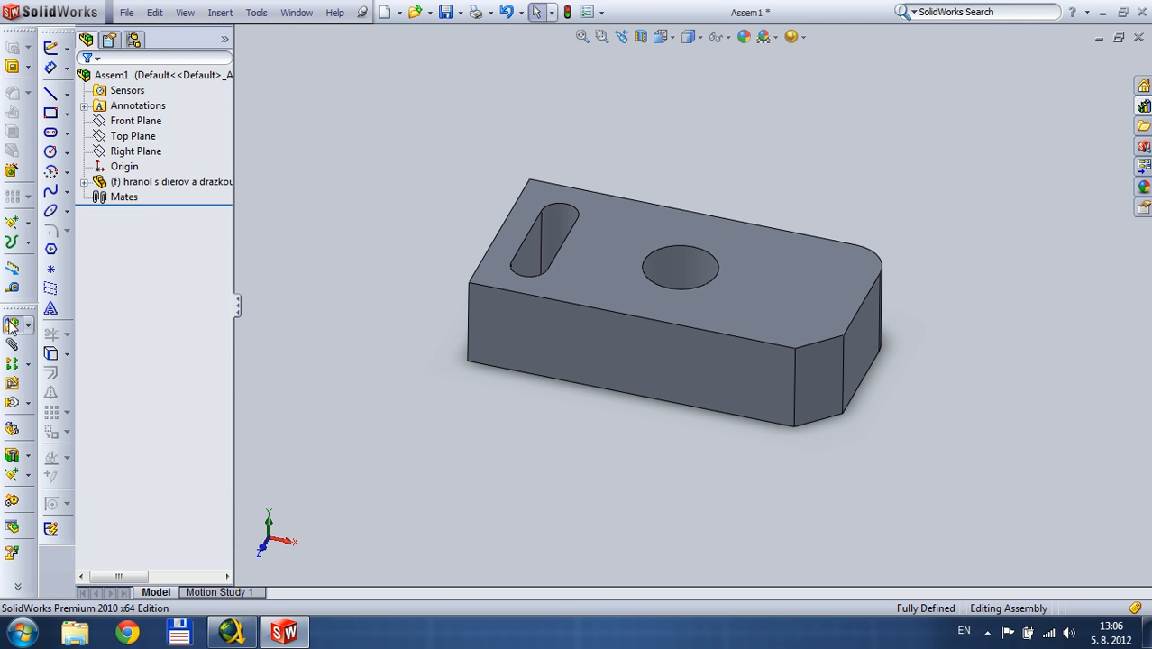
{"action": "left_click", "coordinate": [151, 378]}
{"action": "double_click", "coordinate": [479, 160]}
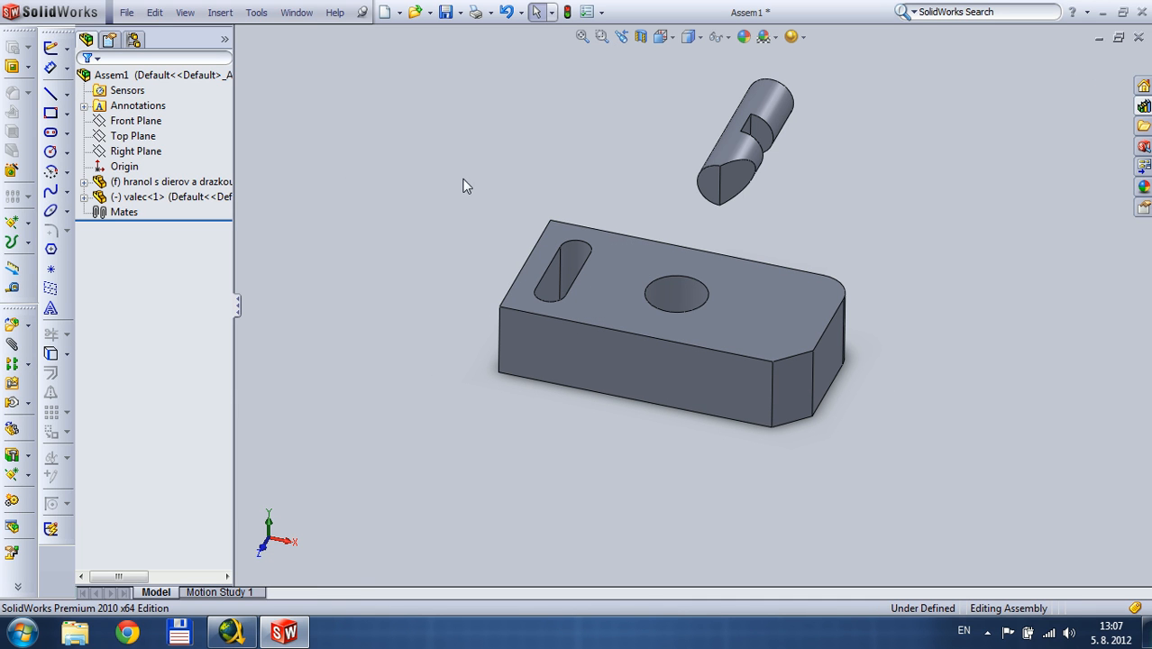
{"action": "left_click", "coordinate": [737, 144]}
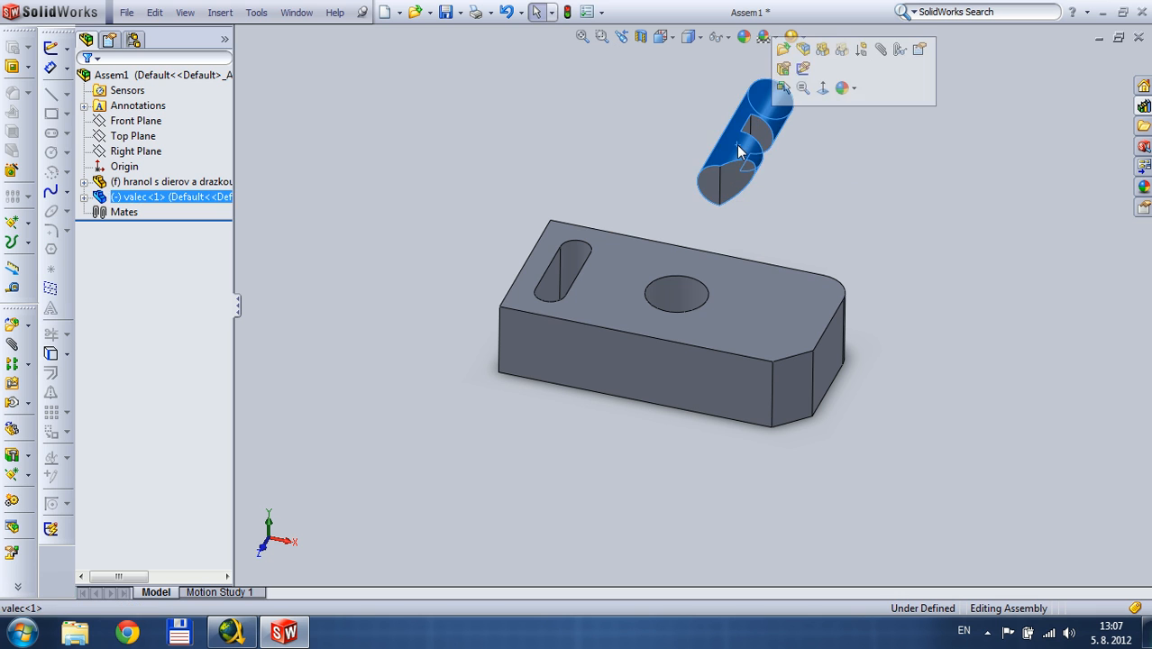
{"action": "key", "text": "Delete"}
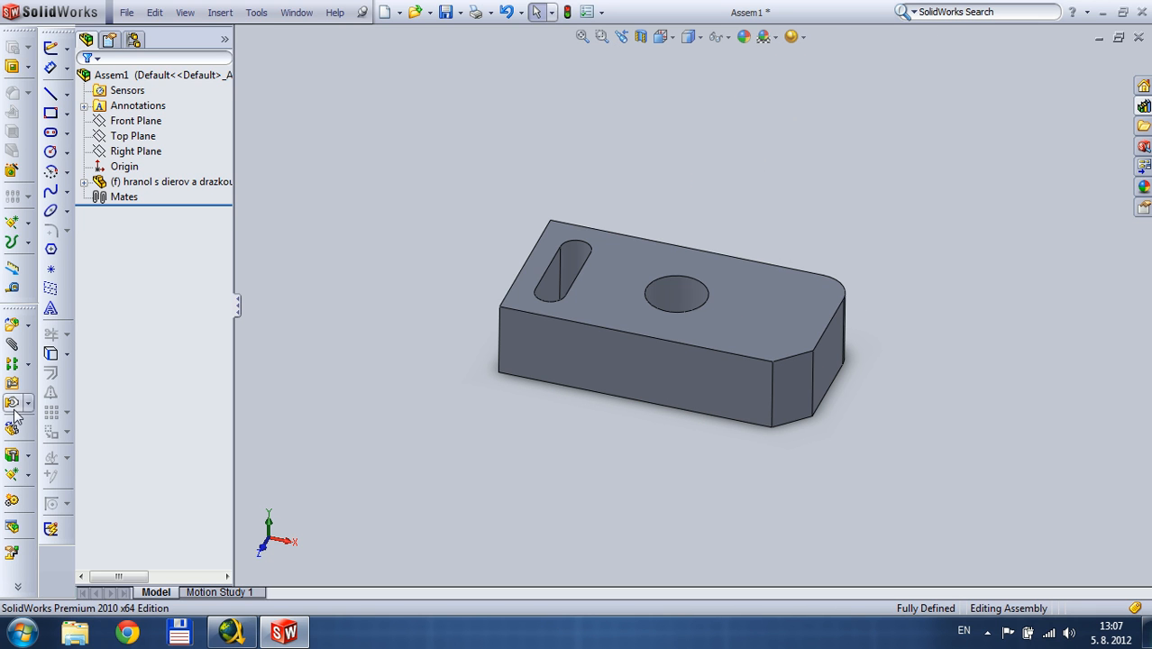
Insert the part "valec" freely in the space beside the slotted end of the block.
{"action": "left_click", "coordinate": [23, 323]}
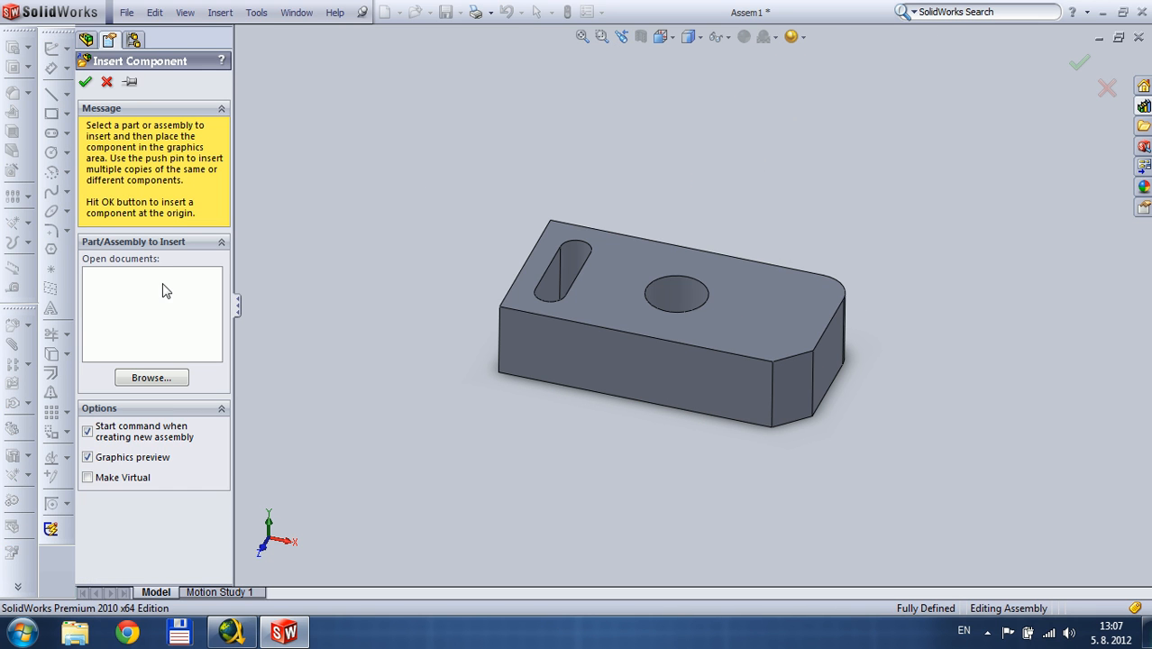
{"action": "left_click", "coordinate": [151, 378]}
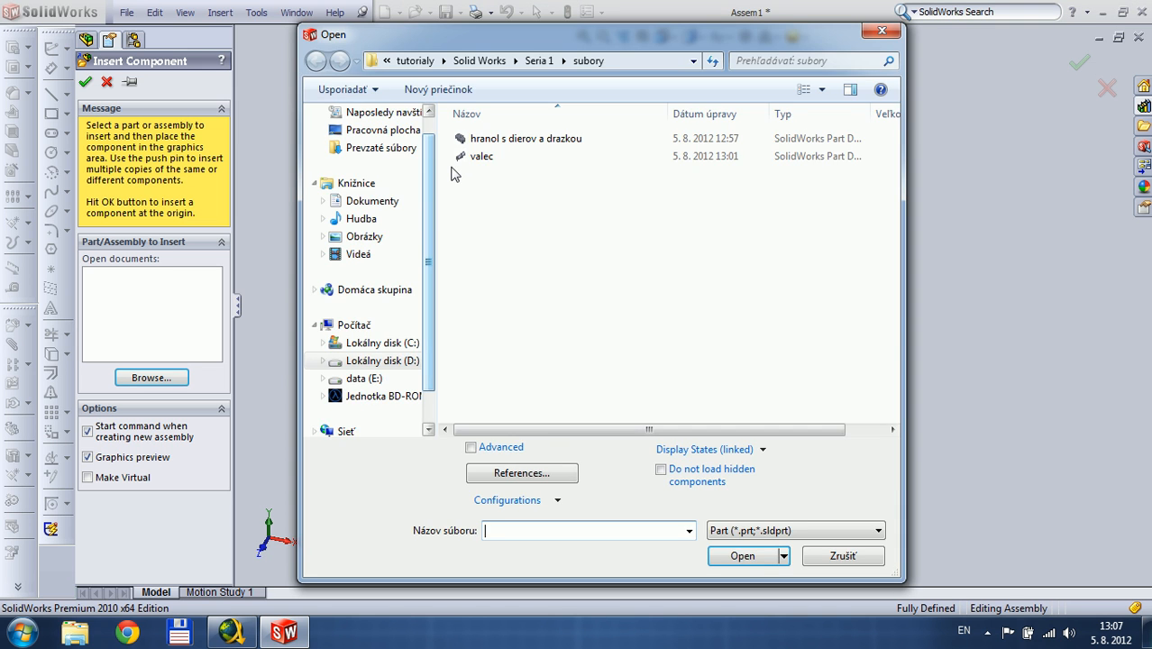
{"action": "left_click", "coordinate": [482, 158]}
{"action": "double_click", "coordinate": [483, 159]}
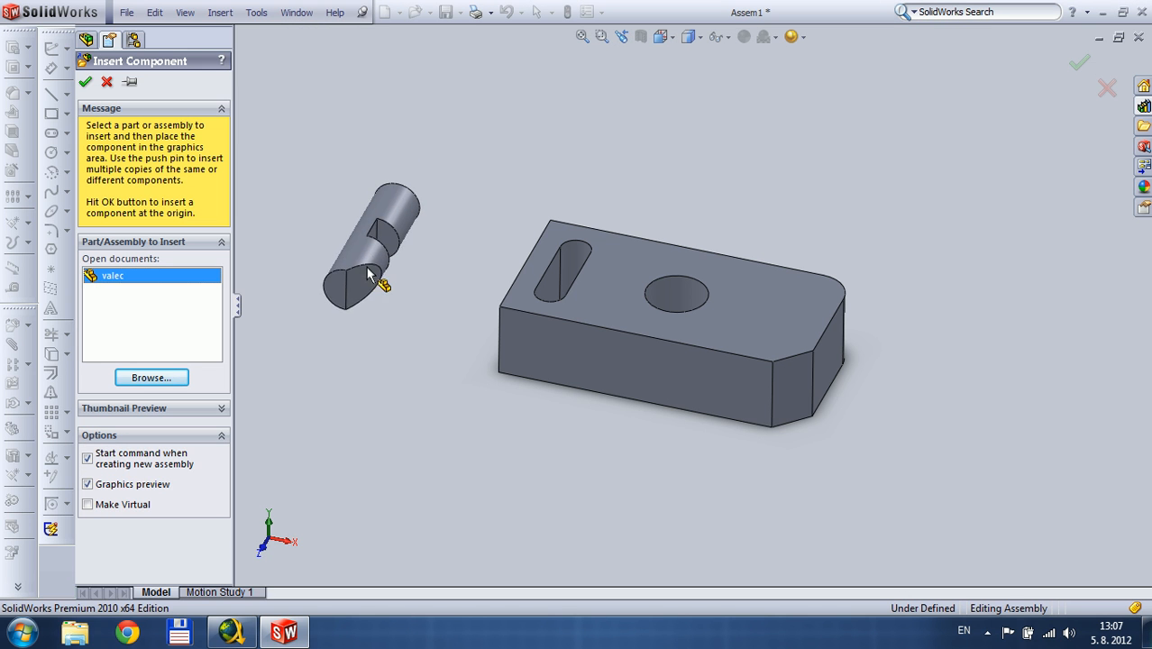
{"action": "left_click", "coordinate": [401, 246]}
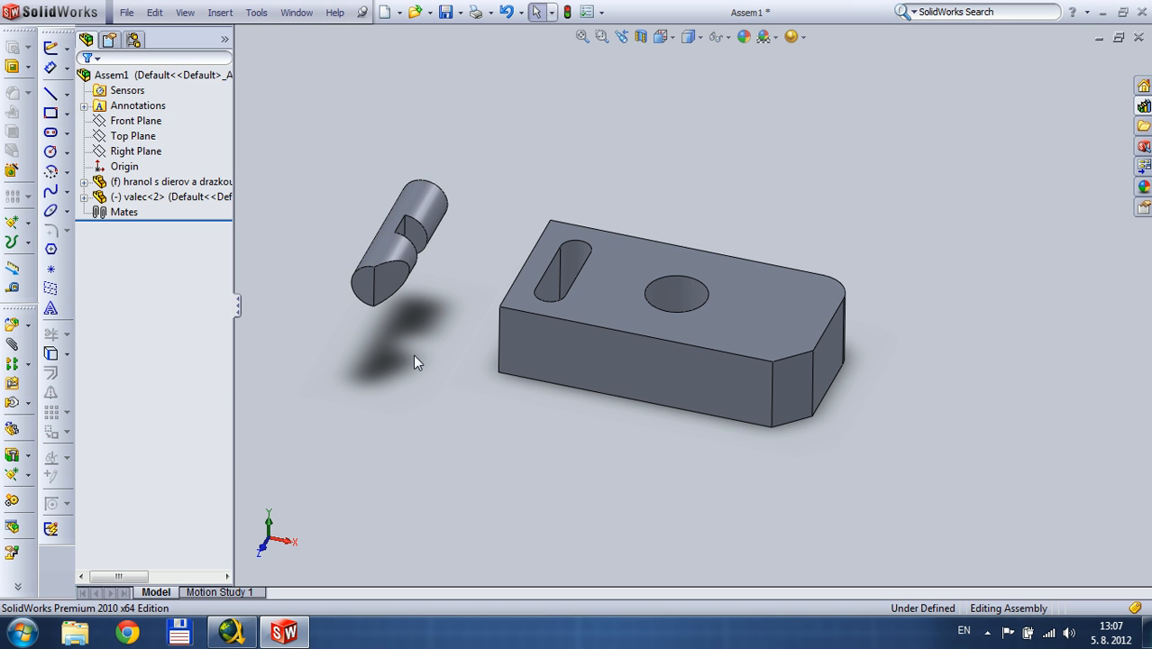
Move the cylinder part freely beside the block and rotate it slightly about its own axis.
{"action": "left_click_drag", "start_coordinate": [401, 278], "coordinate": [437, 272]}
{"action": "right_click_drag", "start_coordinate": [420, 258], "coordinate": [264, 241]}
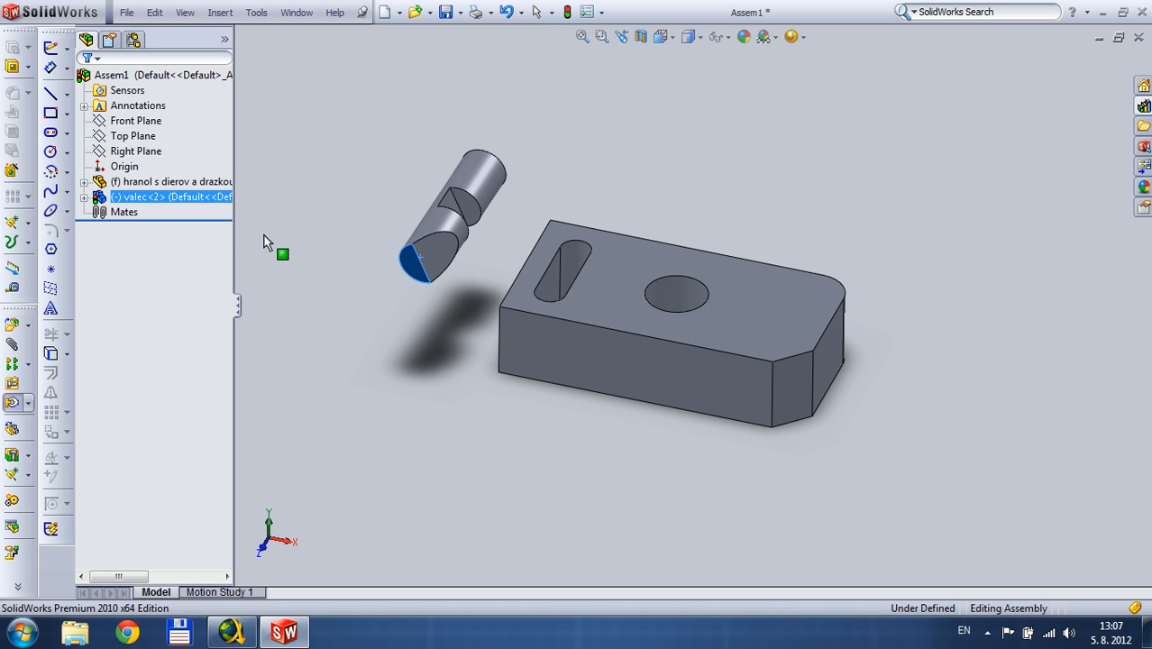
{"action": "left_click", "coordinate": [366, 269]}
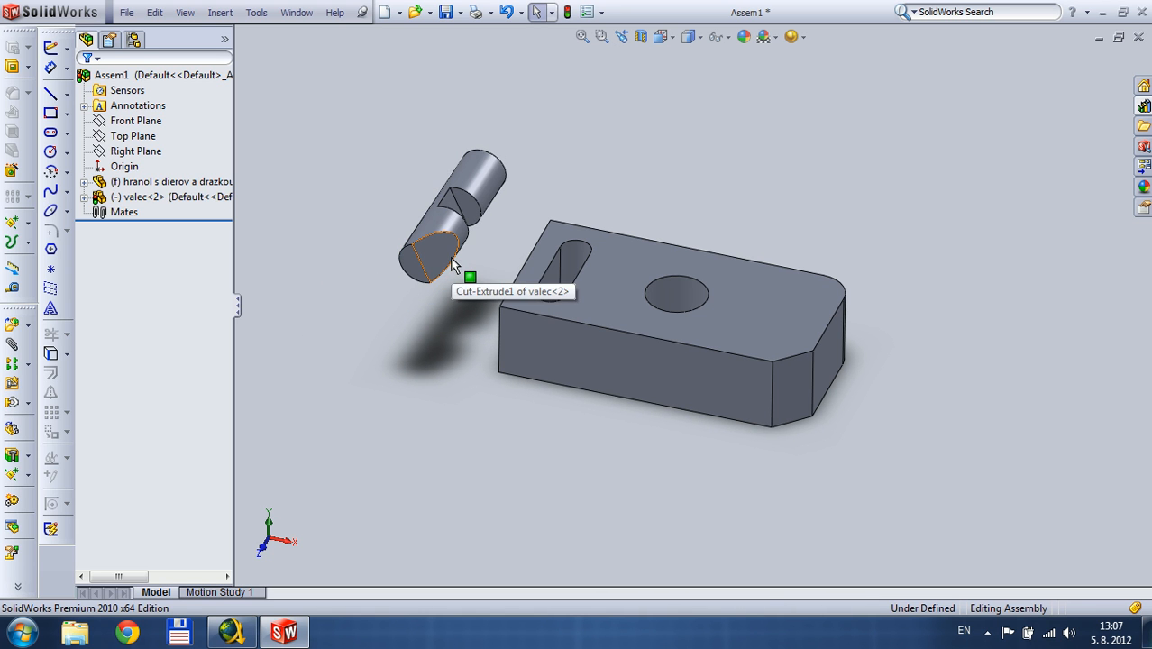
{"action": "left_click_drag", "start_coordinate": [436, 239], "coordinate": [370, 226]}
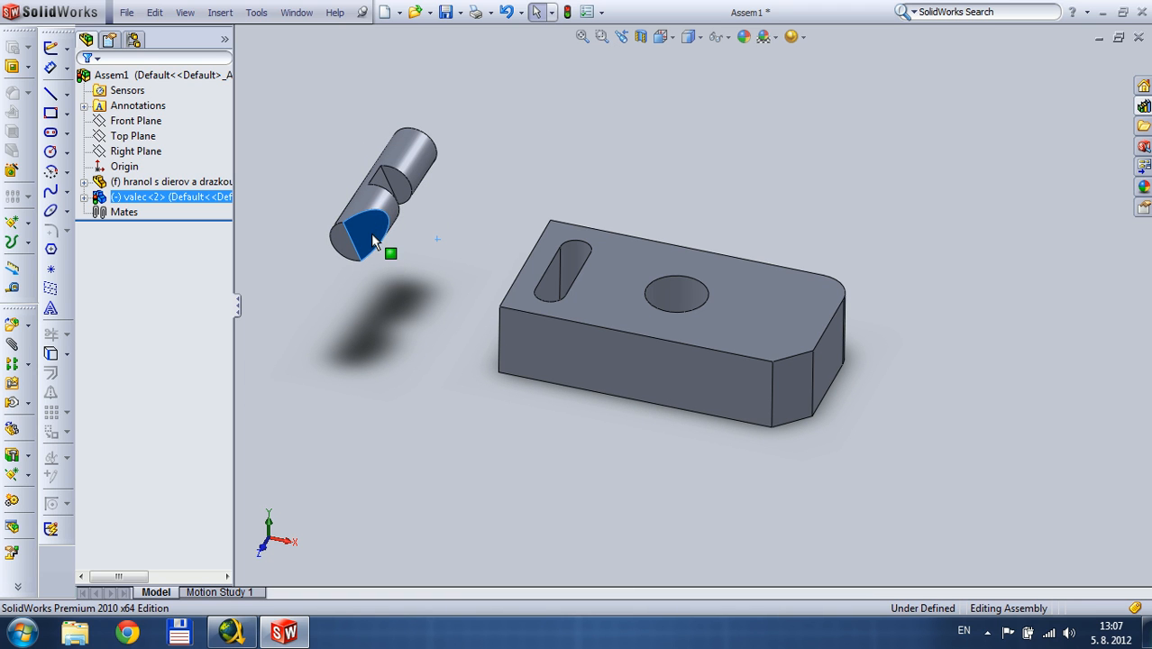
{"action": "left_click", "coordinate": [370, 201]}
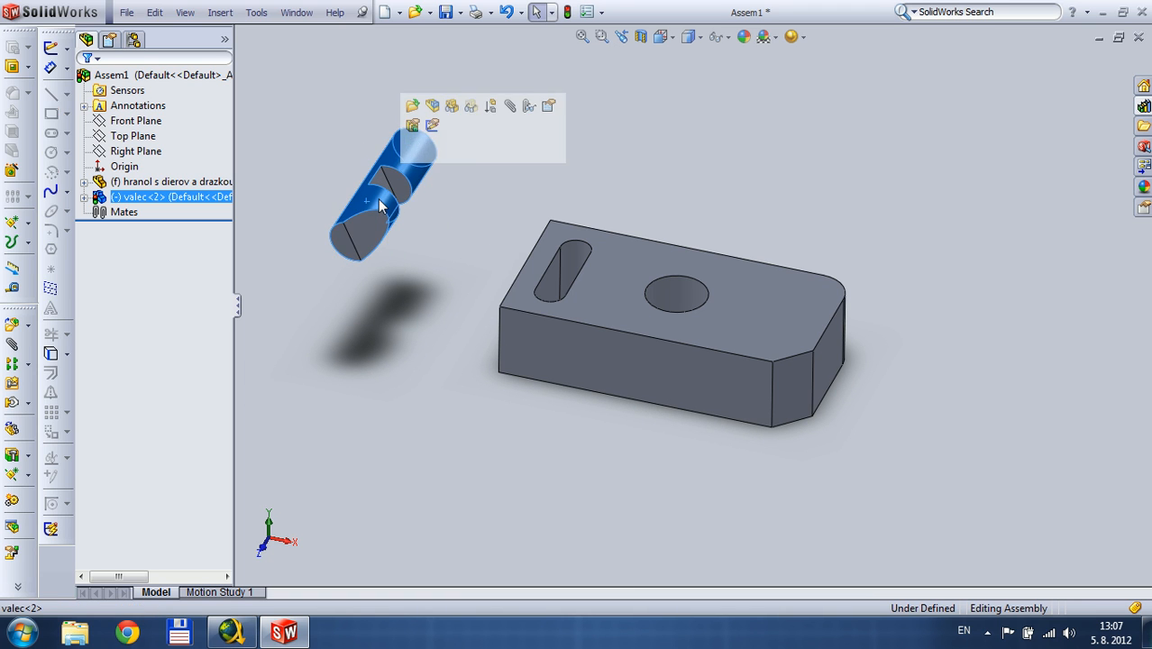
{"action": "left_click_drag", "start_coordinate": [378, 205], "coordinate": [424, 185]}
Move the cylinder over the block's slot, check its placement from several angles, and move it back beside the block's slotted end.
{"action": "middle_click_drag", "start_coordinate": [694, 236], "coordinate": [726, 283]}
{"action": "left_click_drag", "start_coordinate": [403, 188], "coordinate": [536, 229]}
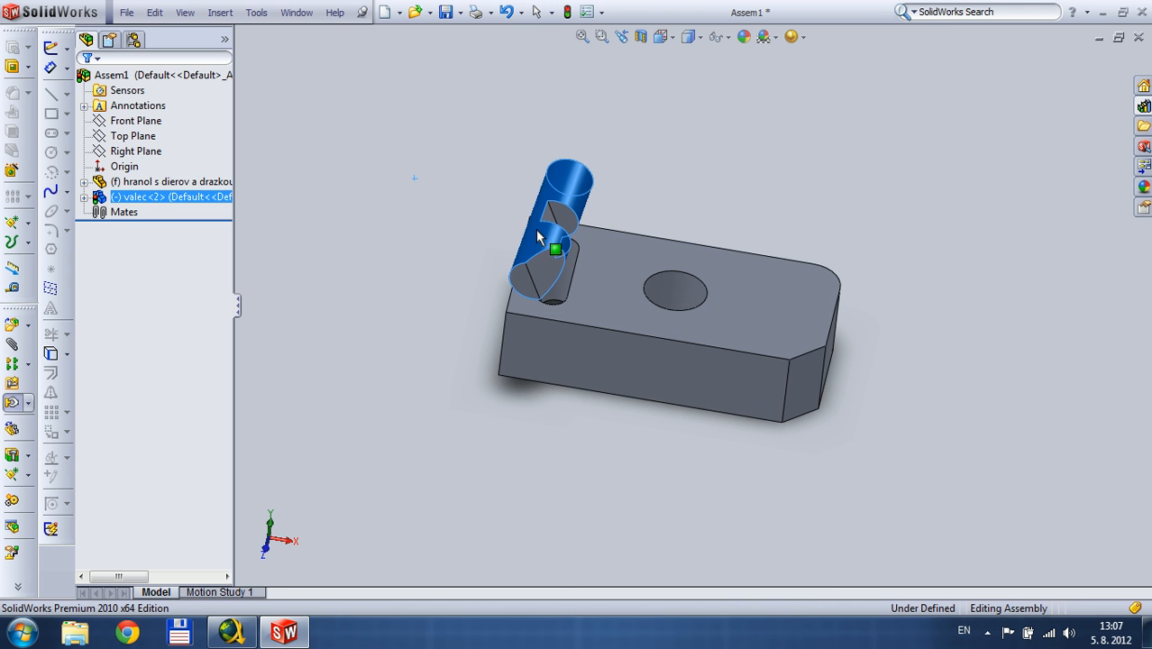
{"action": "middle_click_drag", "start_coordinate": [557, 382], "coordinate": [522, 404]}
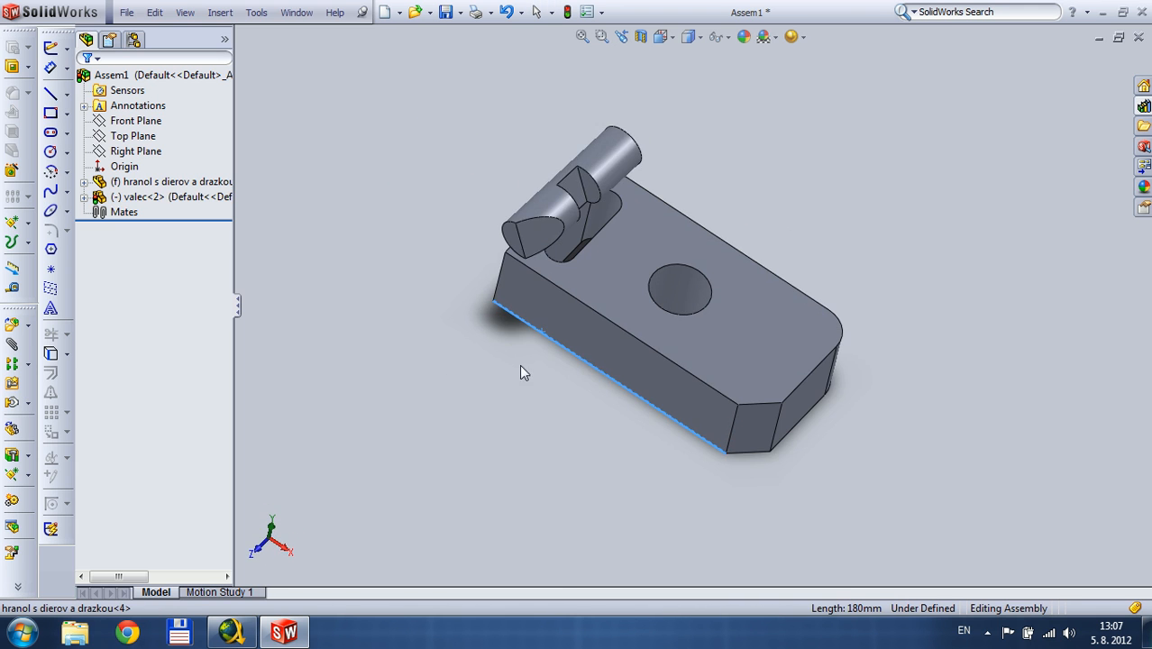
{"action": "left_click_drag", "start_coordinate": [546, 175], "coordinate": [586, 272]}
{"action": "middle_click_drag", "start_coordinate": [586, 272], "coordinate": [548, 309]}
{"action": "left_click_drag", "start_coordinate": [611, 178], "coordinate": [488, 284]}
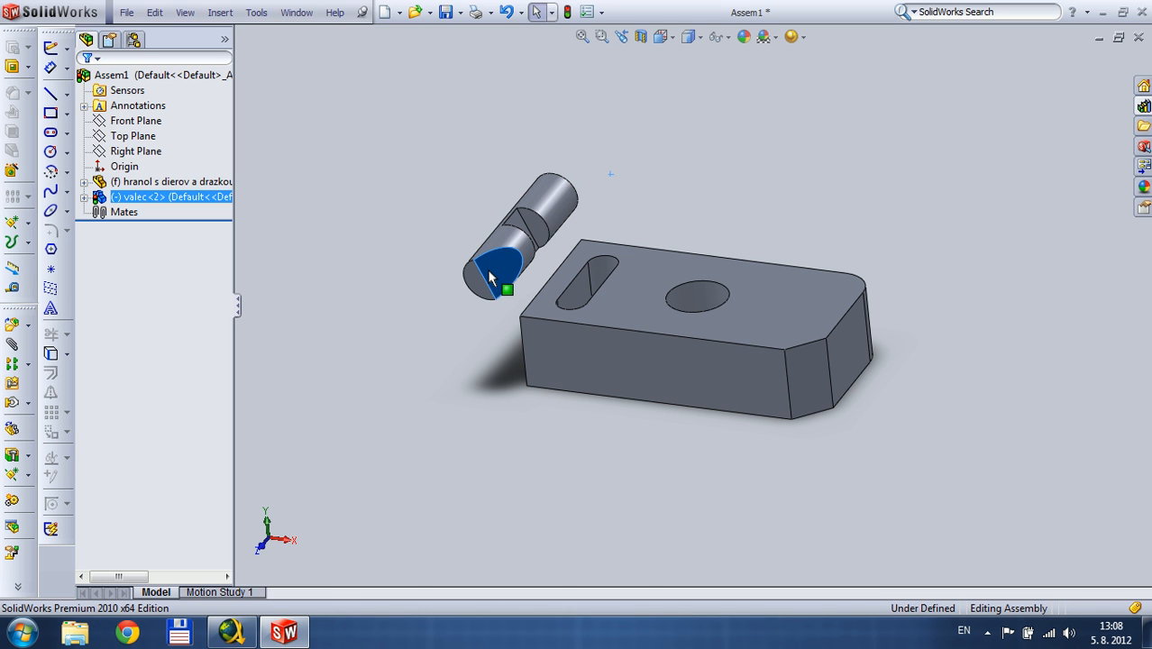
Turn the cylinder roughly upright with its cut end up and move it over the block behind the round hole.
{"action": "left_click_drag", "start_coordinate": [490, 279], "coordinate": [302, 165]}
{"action": "left_click", "coordinate": [753, 195]}
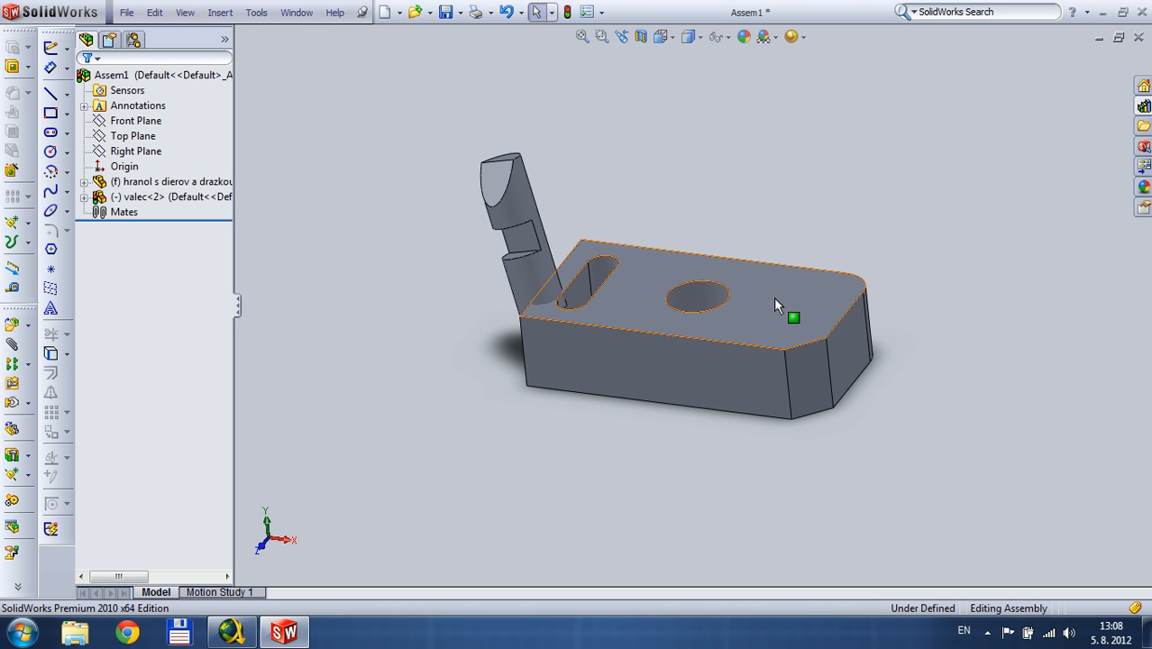
{"action": "scroll", "coordinate": [725, 251], "scroll_direction": "down", "scroll_amount": 2}
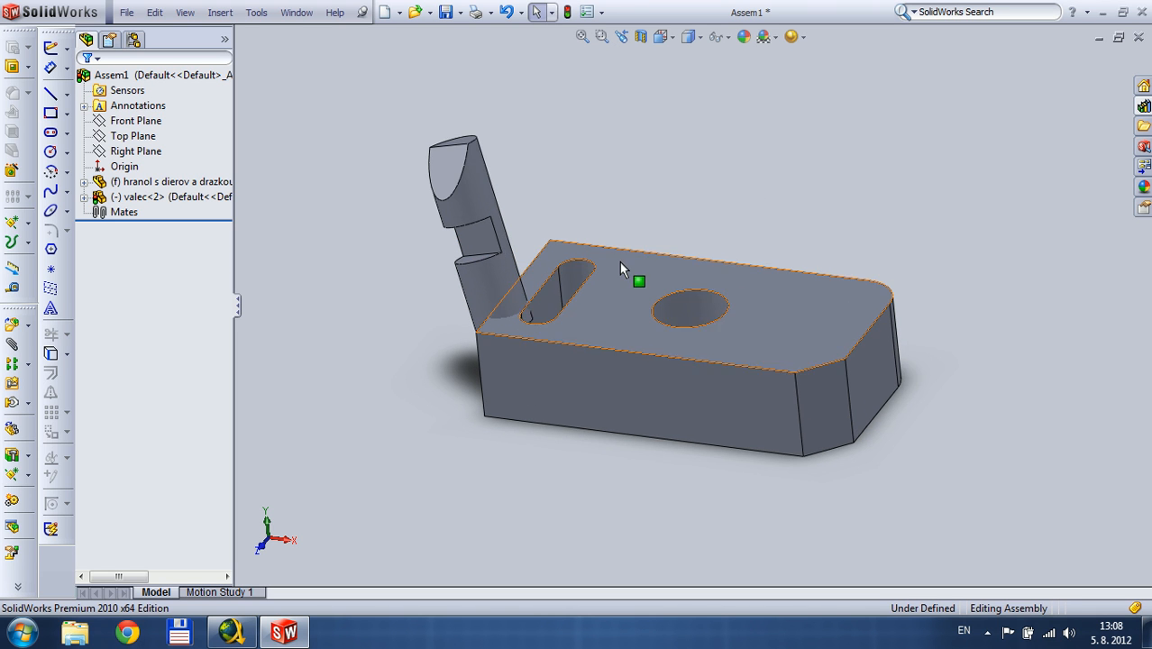
{"action": "scroll", "coordinate": [622, 267], "scroll_direction": "down", "scroll_amount": 3}
{"action": "left_click_drag", "start_coordinate": [483, 309], "coordinate": [785, 226]}
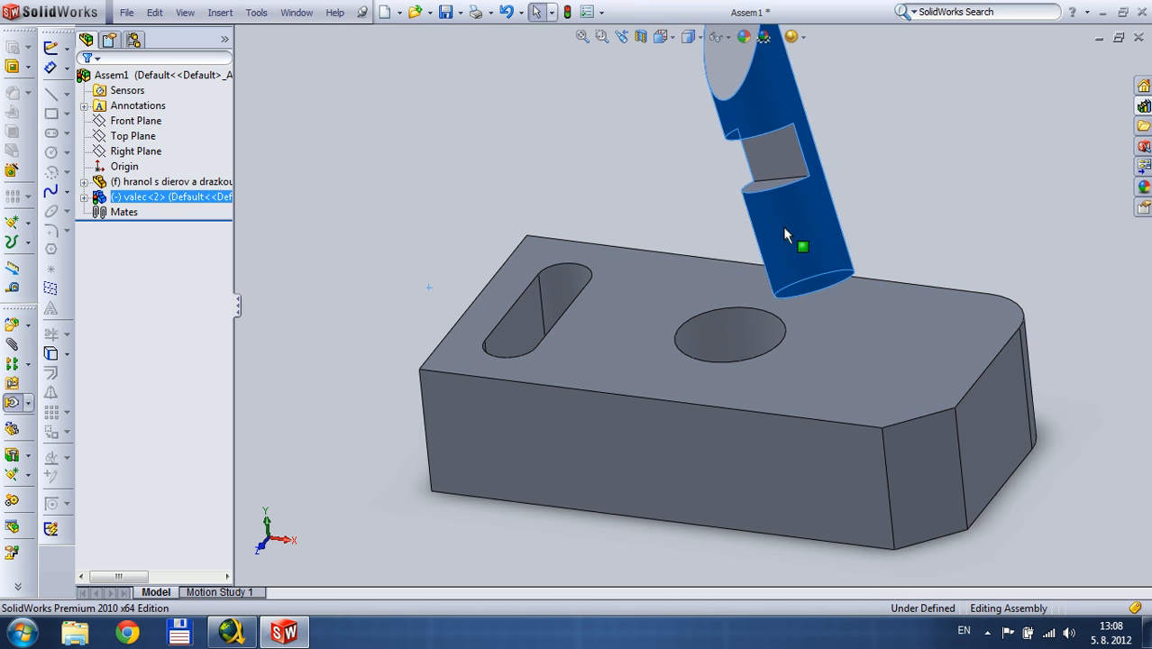
{"action": "left_click", "coordinate": [903, 207]}
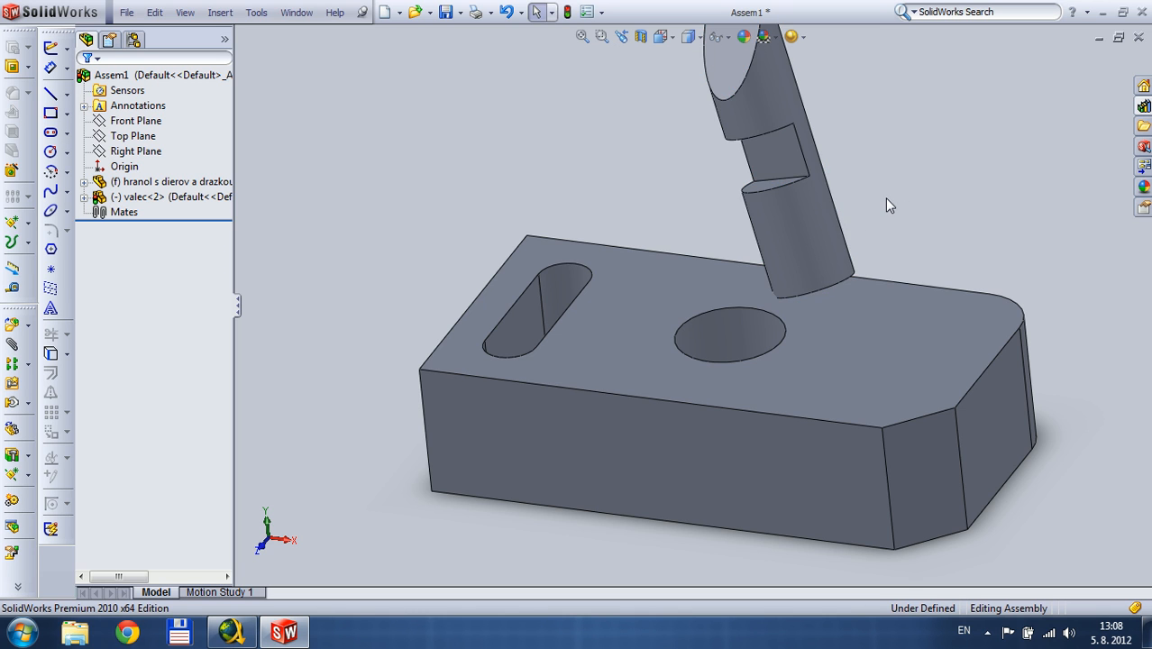
{"action": "scroll", "coordinate": [887, 206], "scroll_direction": "up", "scroll_amount": 3}
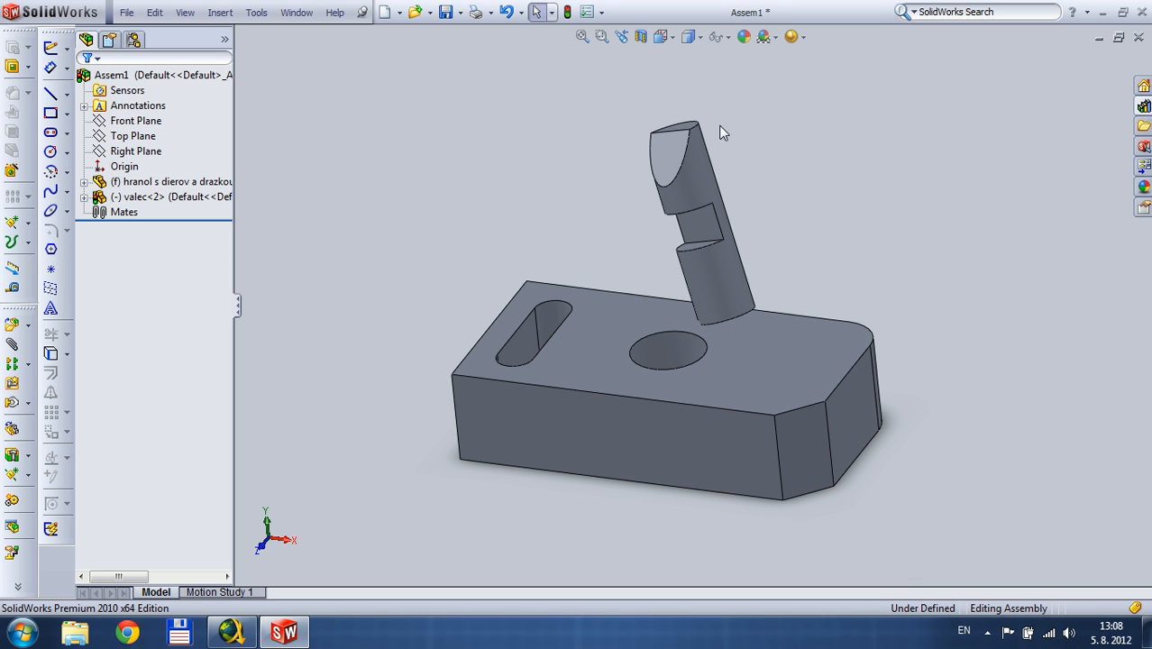
Examine the block's top face and the cylinder's end face, and rotate the cylinder freely into a tilted position above the block.
{"action": "left_click", "coordinate": [768, 361]}
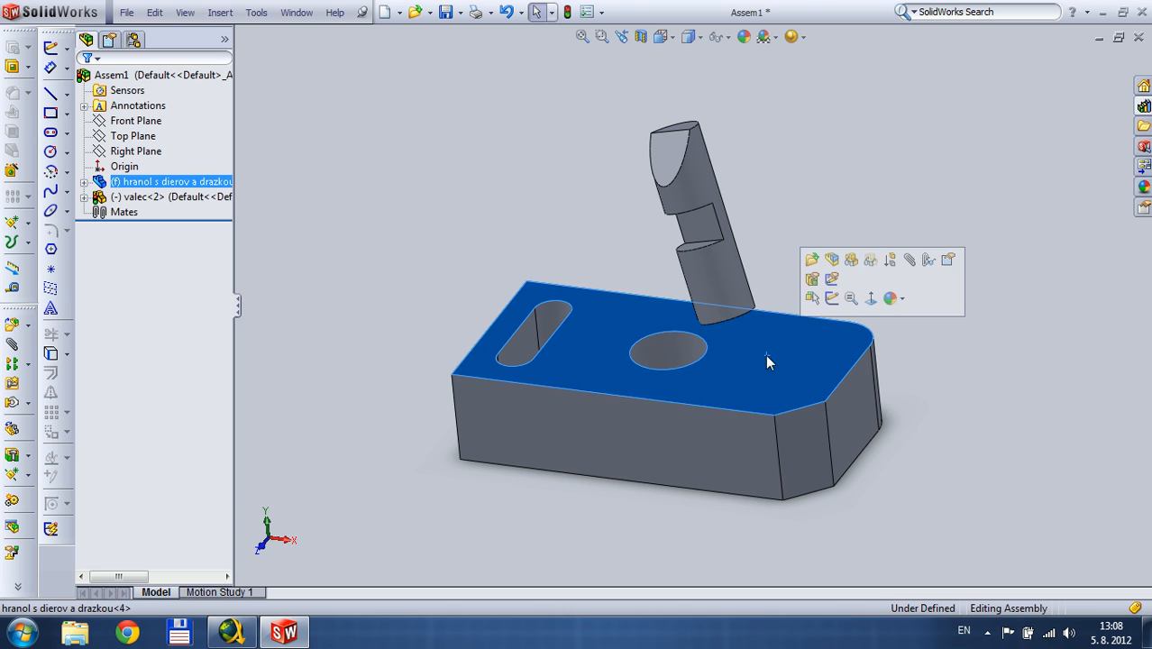
{"action": "middle_click_drag", "start_coordinate": [793, 176], "coordinate": [724, 170]}
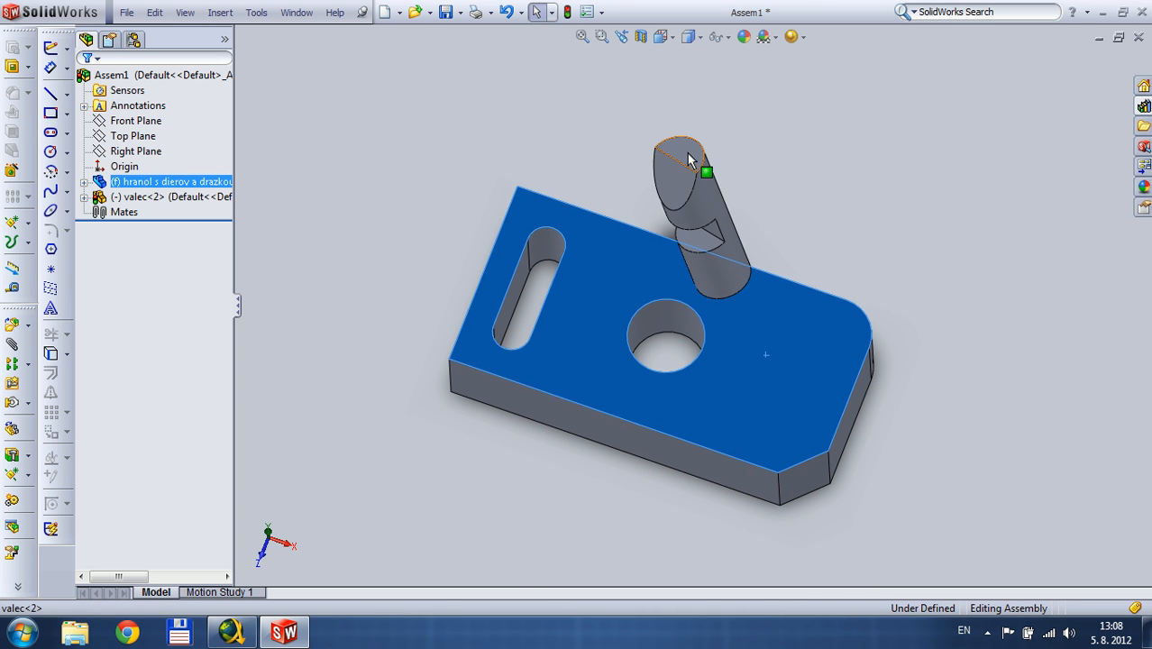
{"action": "left_click", "coordinate": [689, 160]}
{"action": "left_click", "coordinate": [894, 169]}
{"action": "middle_click_drag", "start_coordinate": [747, 289], "coordinate": [715, 277]}
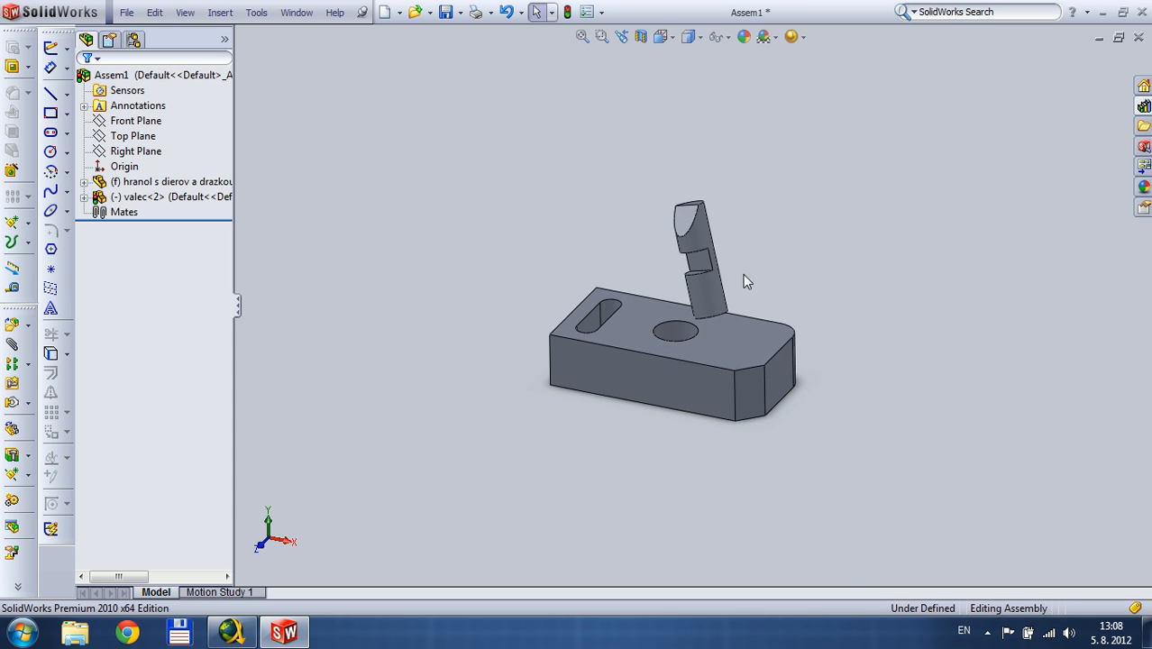
{"action": "scroll", "coordinate": [747, 276], "scroll_direction": "down", "scroll_amount": 5}
{"action": "left_click_drag", "start_coordinate": [618, 243], "coordinate": [665, 251]}
{"action": "left_click", "coordinate": [808, 277]}
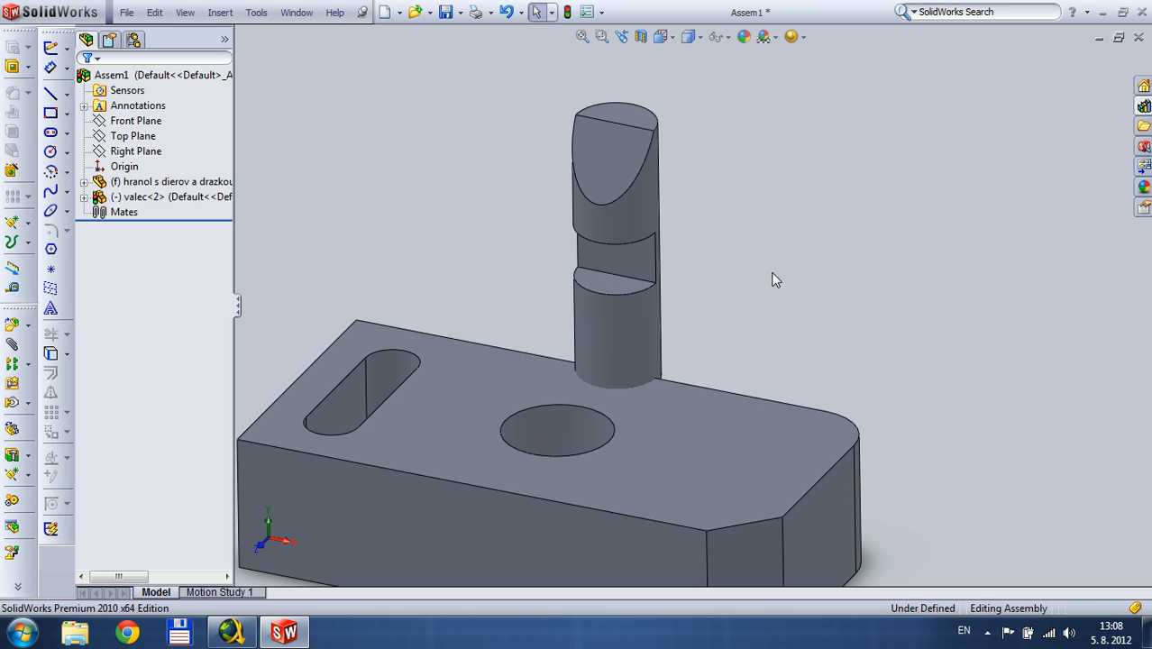
{"action": "right_click_drag", "start_coordinate": [613, 194], "coordinate": [712, 248]}
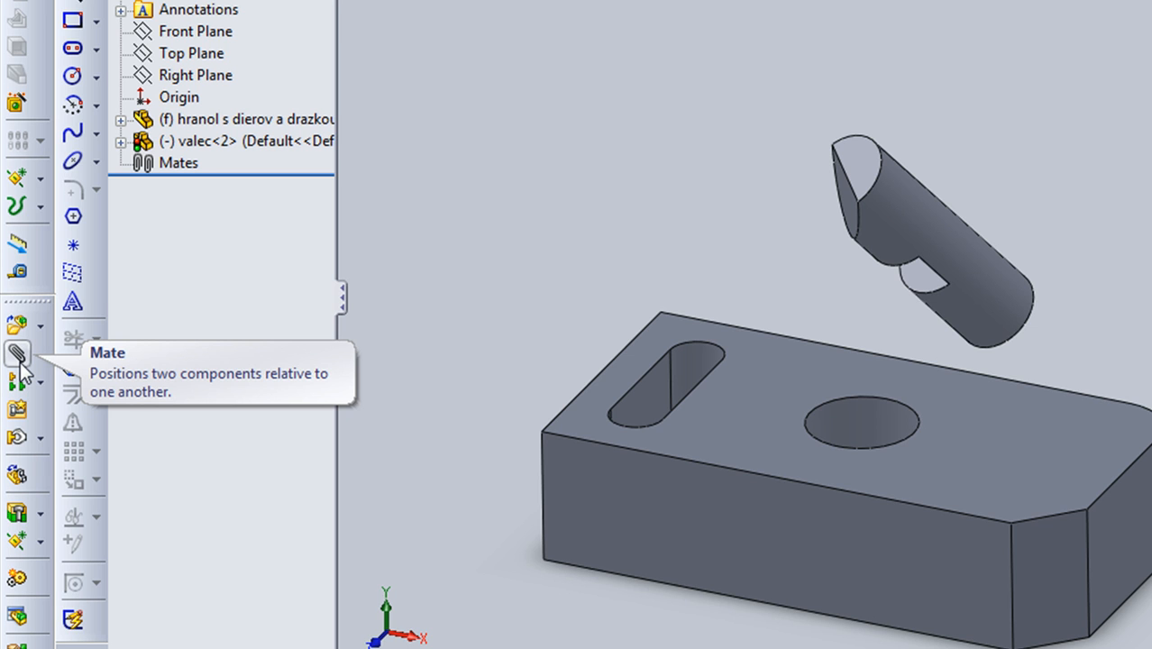
Try a Coincident and a Parallel mate between the block's top face and the cylinder's cut-end face, and discard them.
{"action": "left_click", "coordinate": [19, 360]}
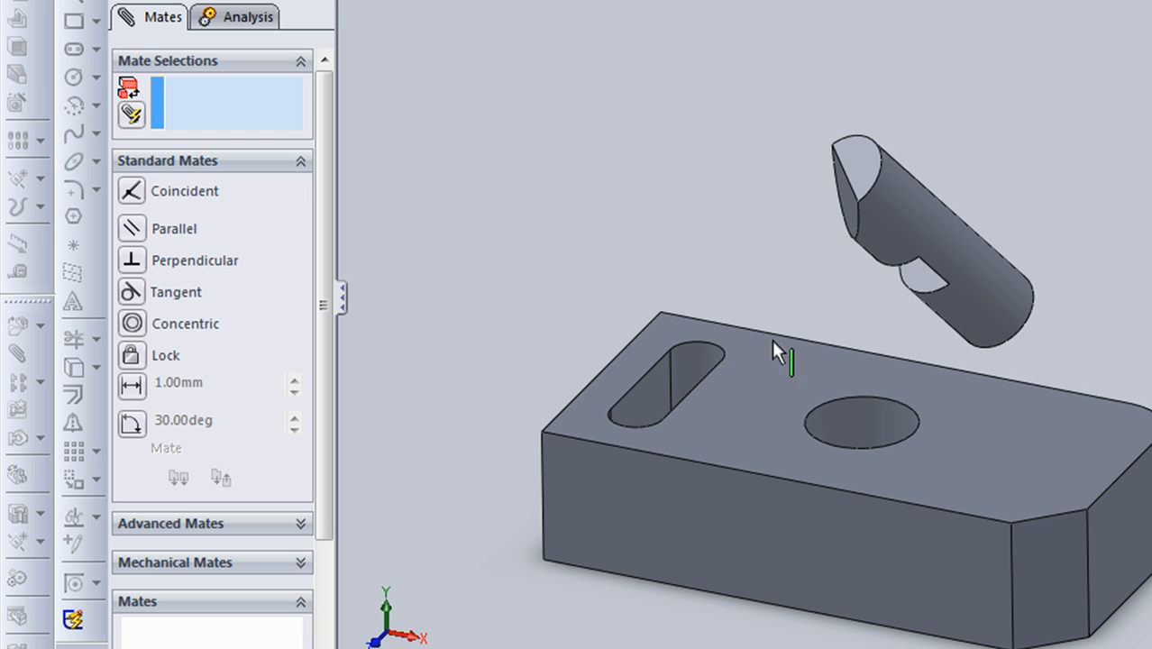
{"action": "left_click", "coordinate": [785, 398]}
{"action": "left_click", "coordinate": [862, 187]}
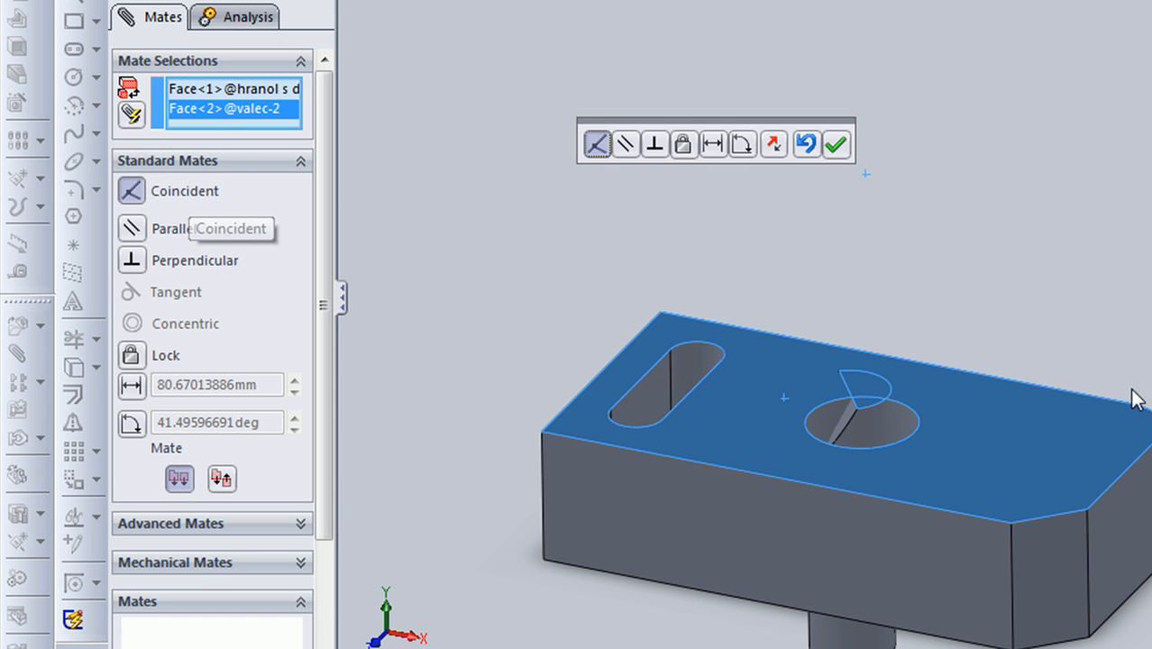
{"action": "left_click", "coordinate": [136, 236]}
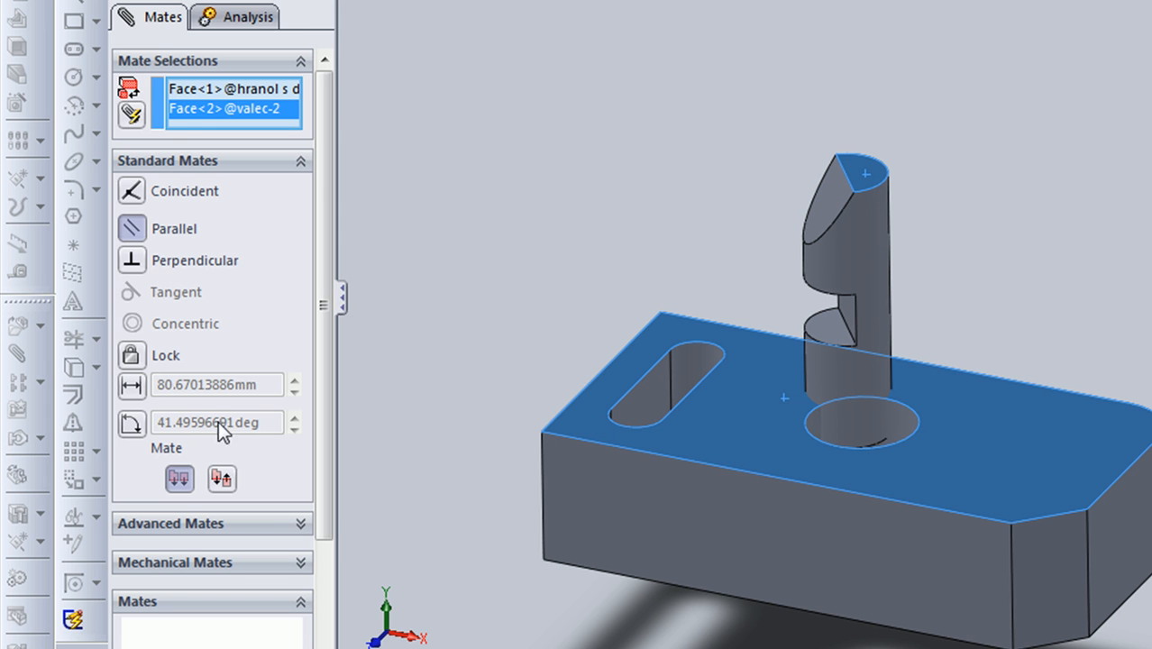
{"action": "key", "text": "Escape"}
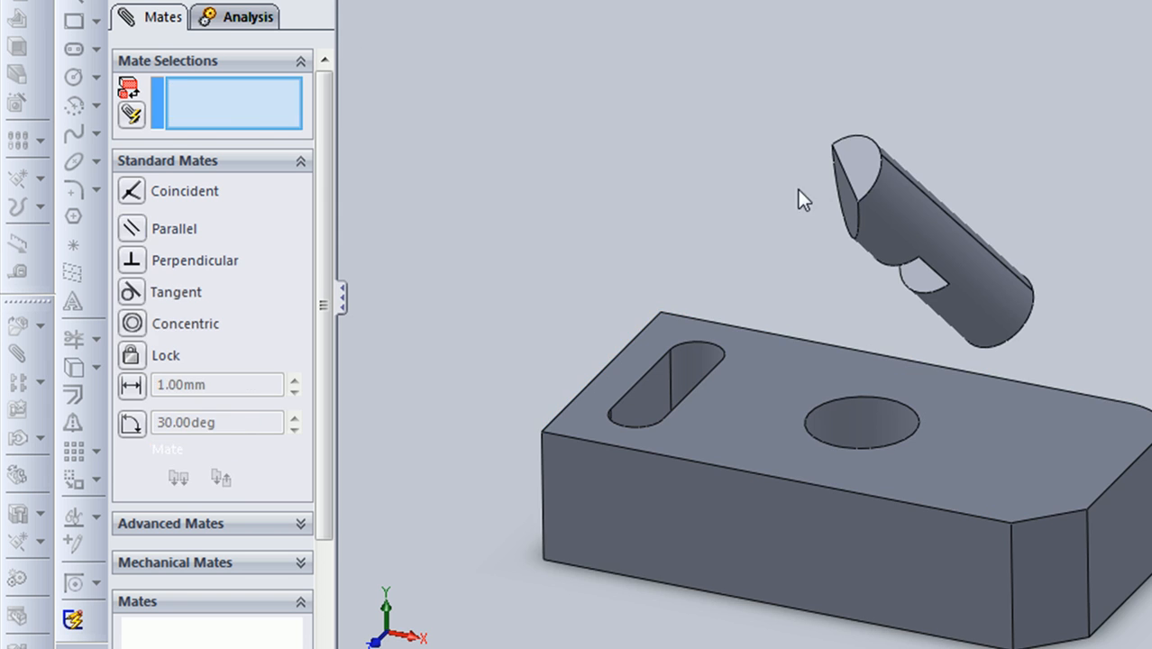
Turn the cylinder cut end down, try Coincident and Parallel mates with the block's top face in both alignments, and discard them.
{"action": "right_click_drag", "start_coordinate": [873, 173], "coordinate": [884, 535]}
{"action": "key", "text": "Escape"}
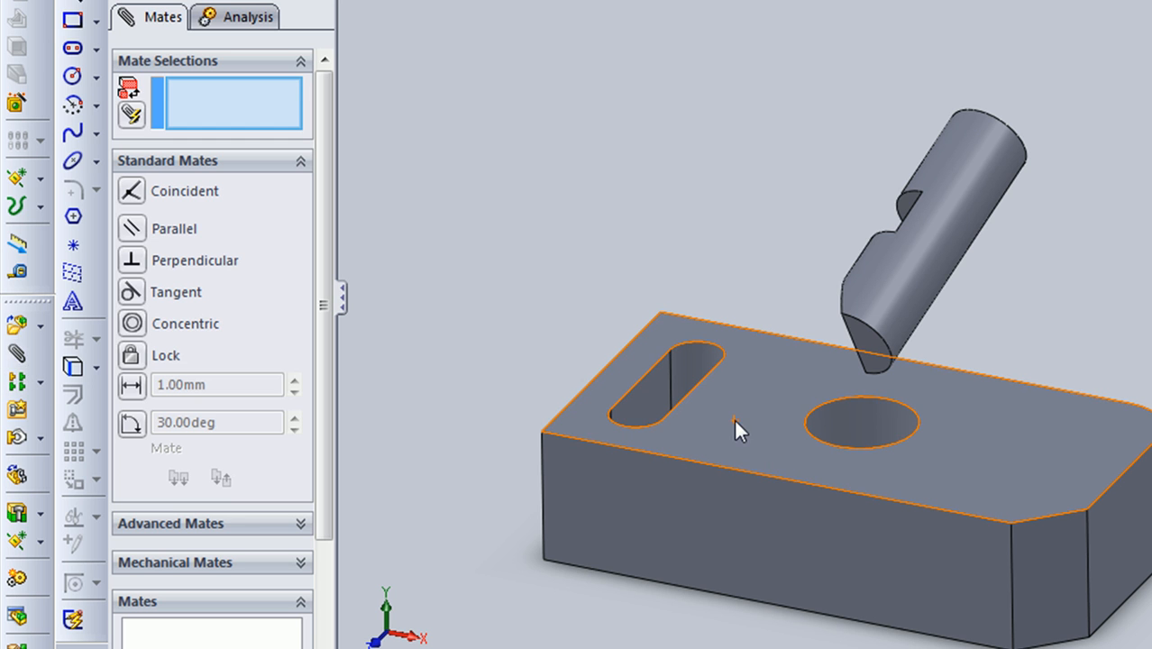
{"action": "left_click", "coordinate": [734, 420]}
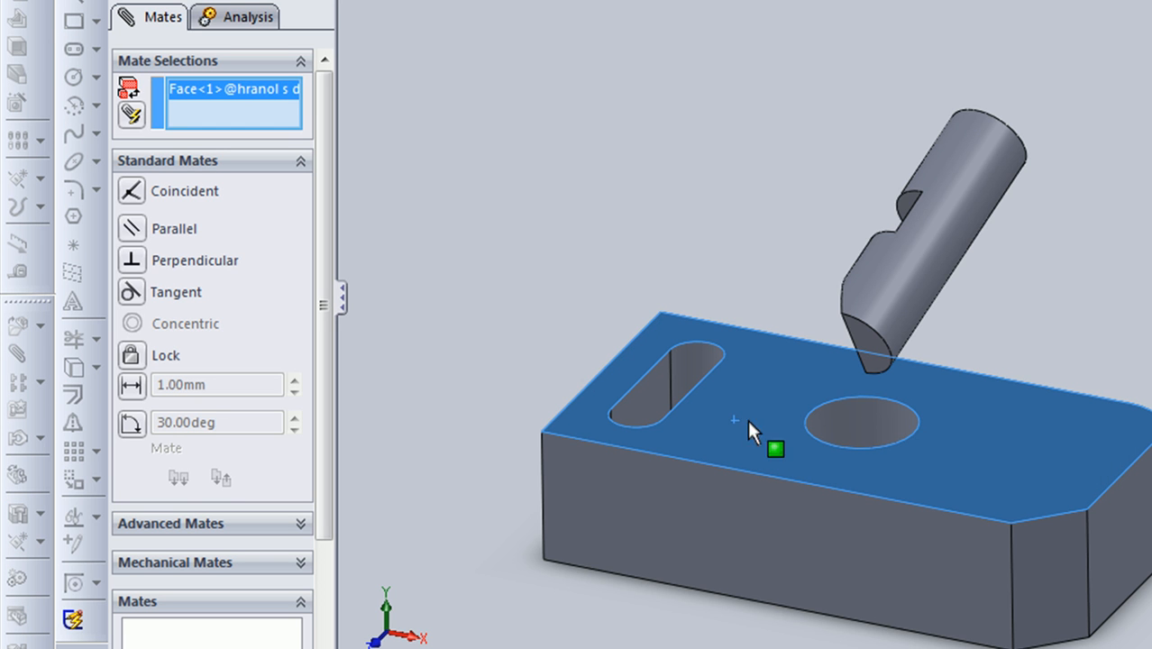
{"action": "left_click", "coordinate": [874, 355]}
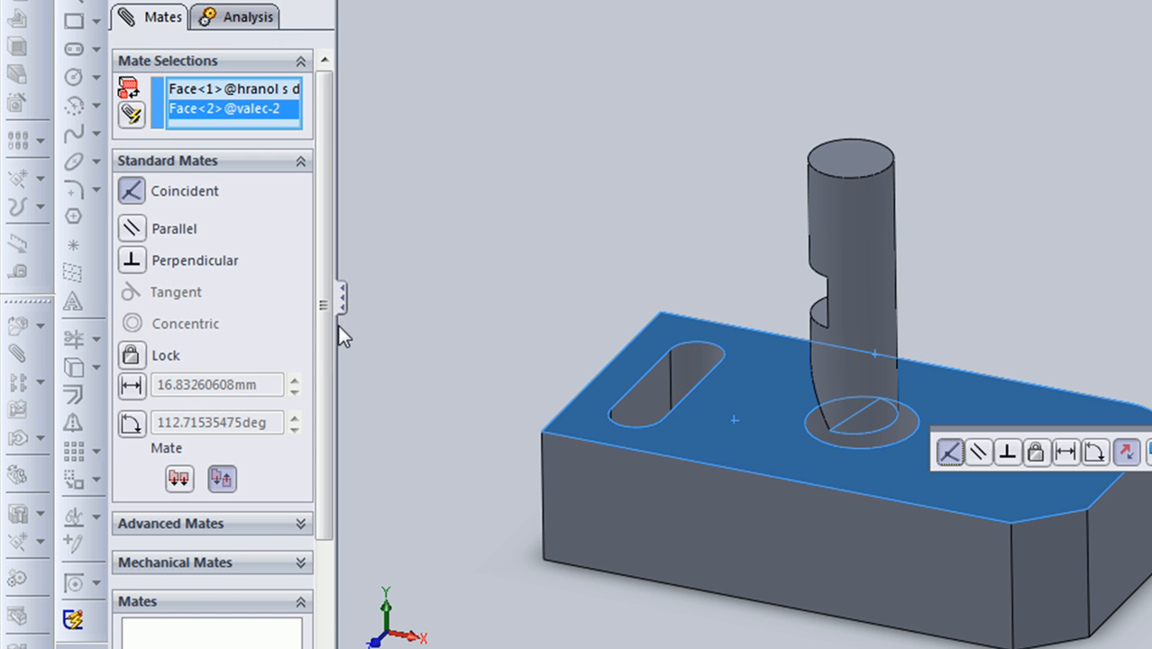
{"action": "left_click", "coordinate": [180, 480]}
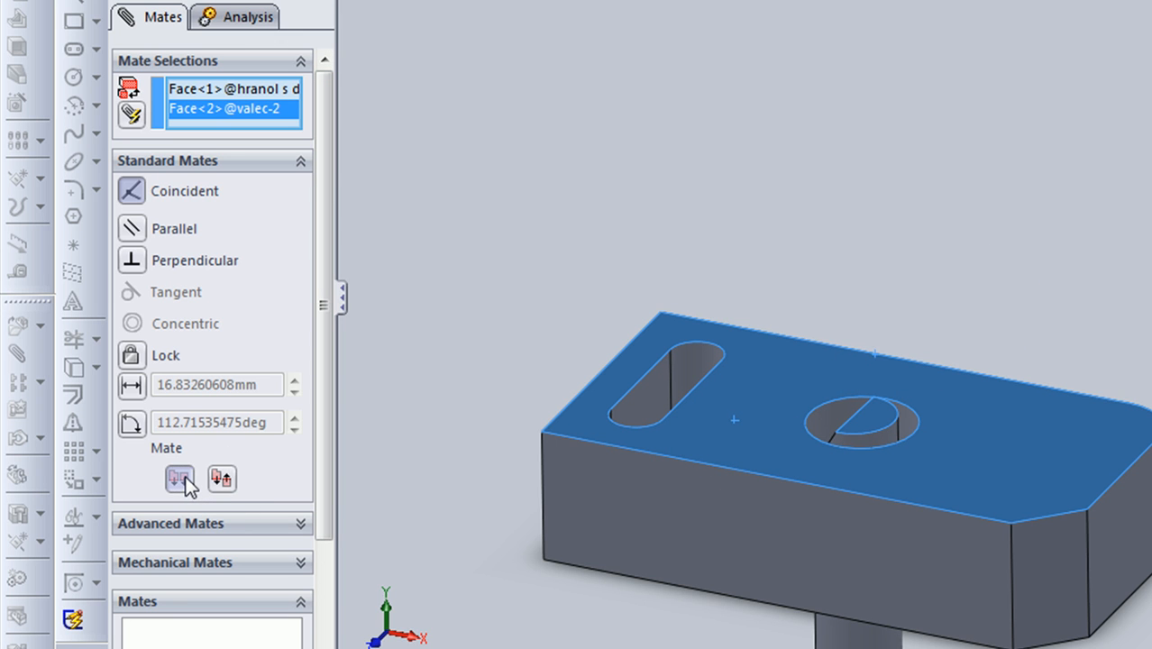
{"action": "left_click", "coordinate": [134, 231]}
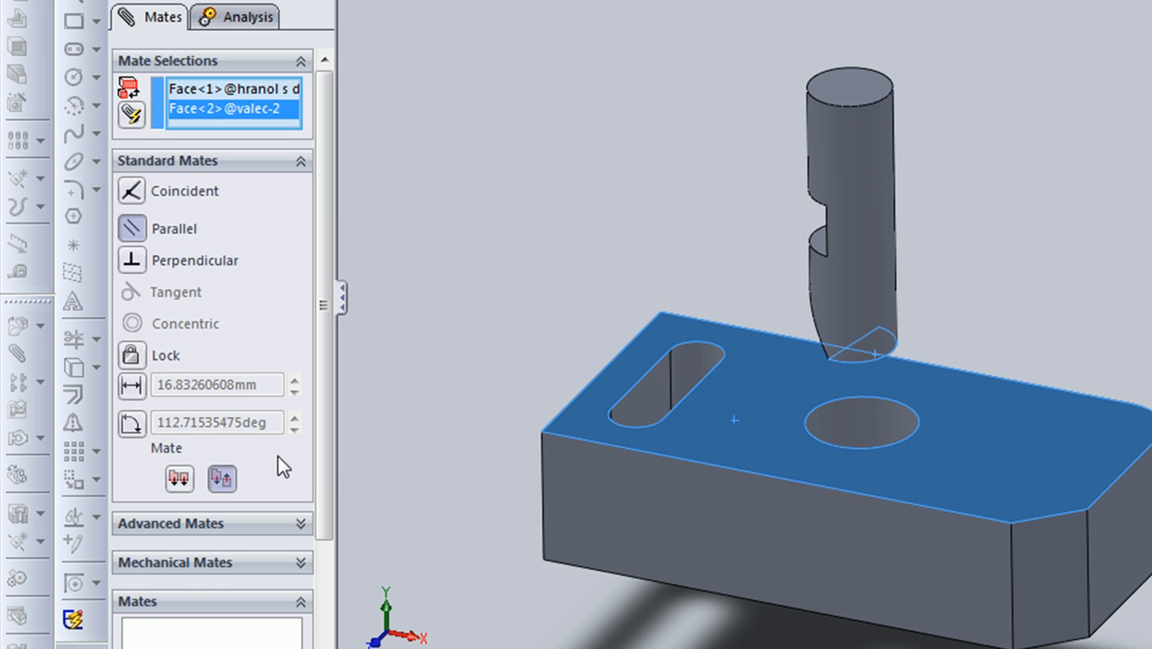
{"action": "left_click", "coordinate": [184, 484]}
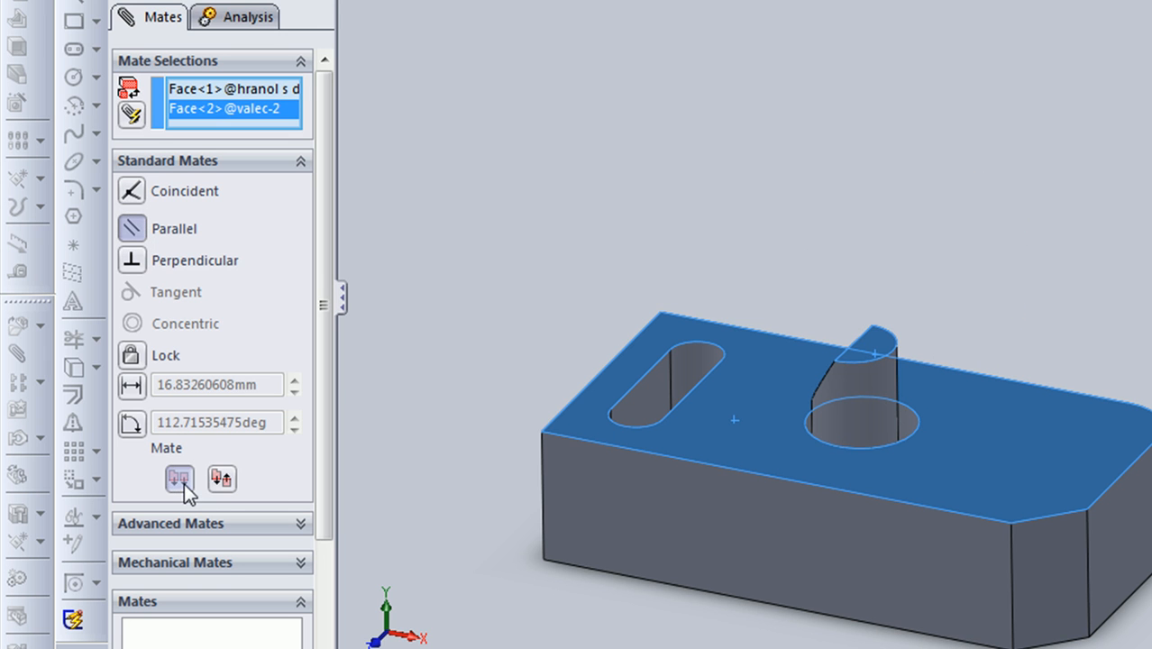
{"action": "left_click", "coordinate": [226, 482]}
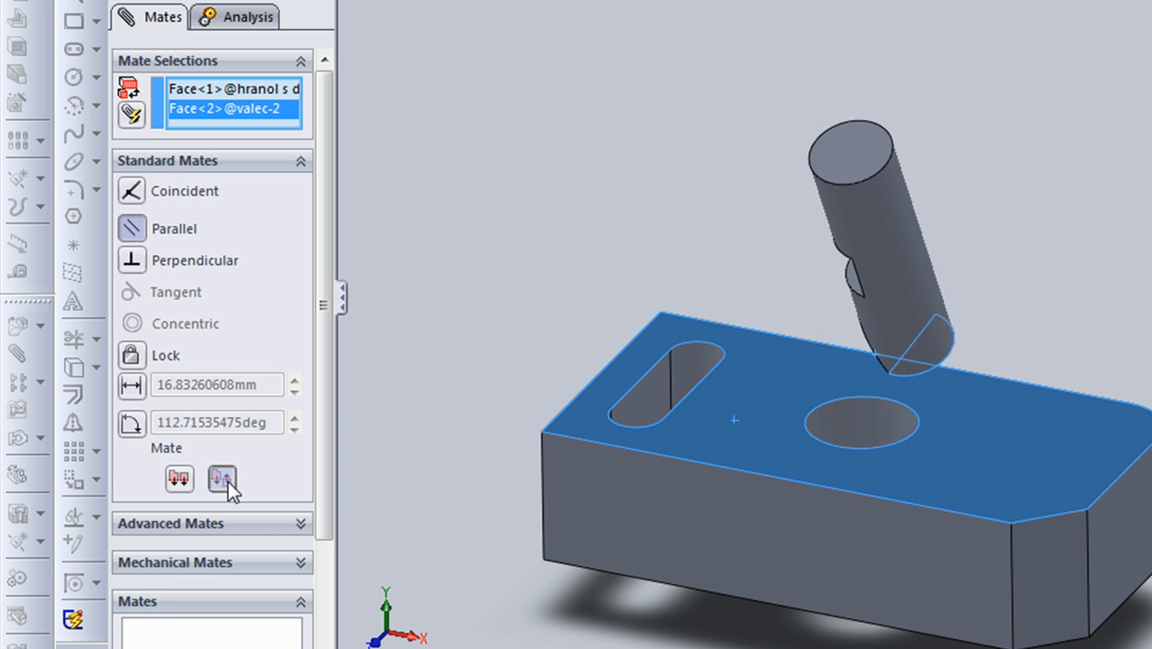
{"action": "left_click", "coordinate": [178, 480]}
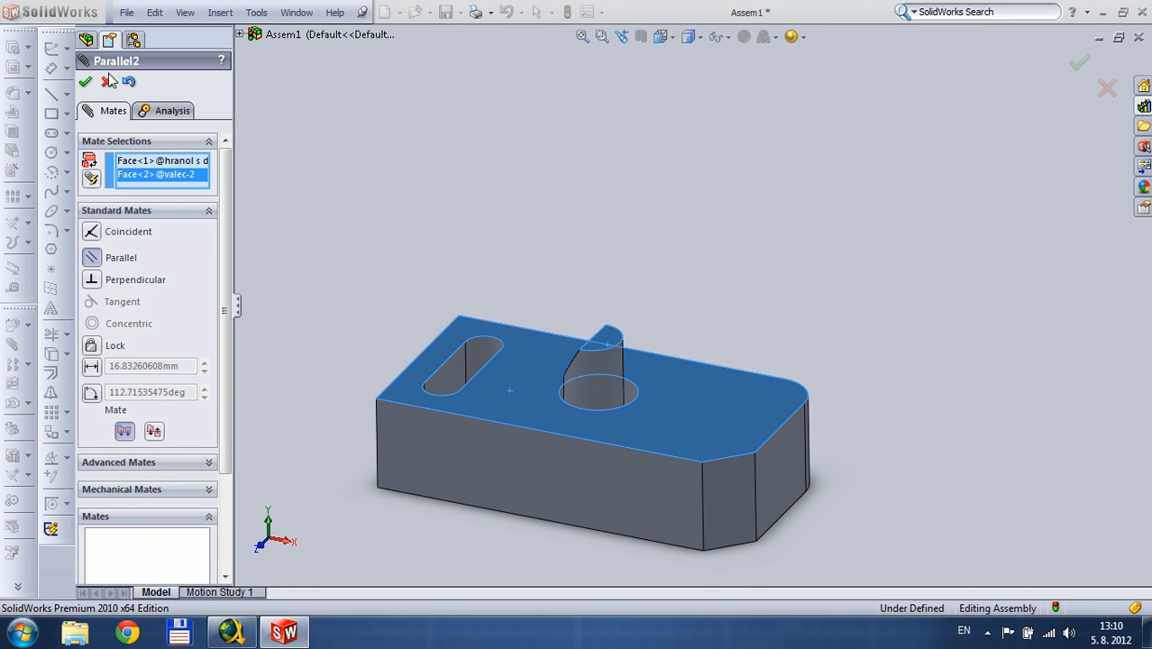
{"action": "left_click", "coordinate": [107, 81]}
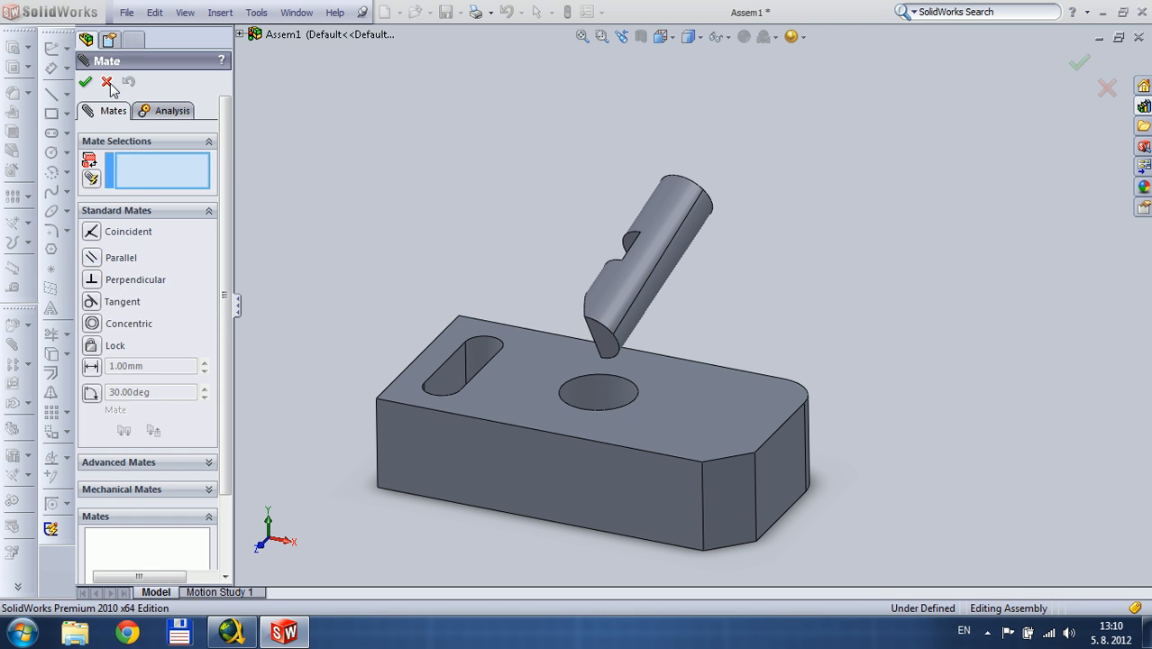
Move the cylinder above the block's round hole and rotate it nearly upright with its cut end up.
{"action": "left_click_drag", "start_coordinate": [600, 342], "coordinate": [658, 292]}
{"action": "left_click", "coordinate": [794, 241]}
{"action": "right_click_drag", "start_coordinate": [656, 327], "coordinate": [689, 330]}
{"action": "left_click", "coordinate": [688, 335]}
{"action": "middle_click_drag", "start_coordinate": [699, 358], "coordinate": [617, 342]}
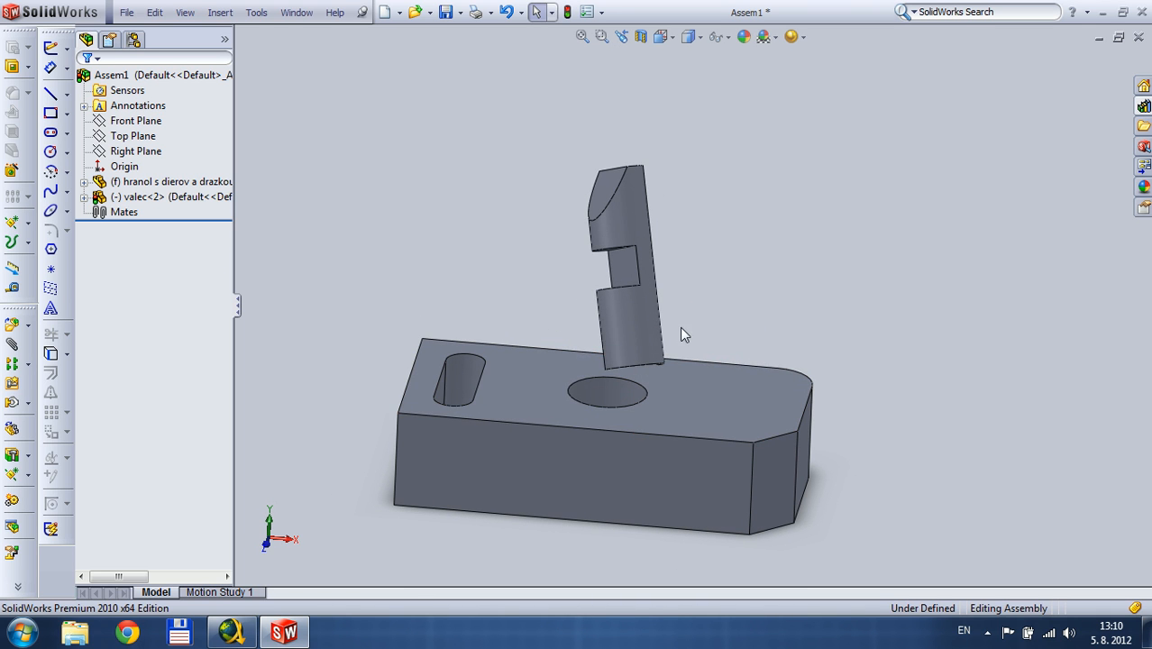
Mate the cylinder's outer face concentric with the block's round hole, trying the Tangent option before settling on Concentric.
{"action": "left_click", "coordinate": [660, 354]}
{"action": "left_click", "coordinate": [587, 399]}
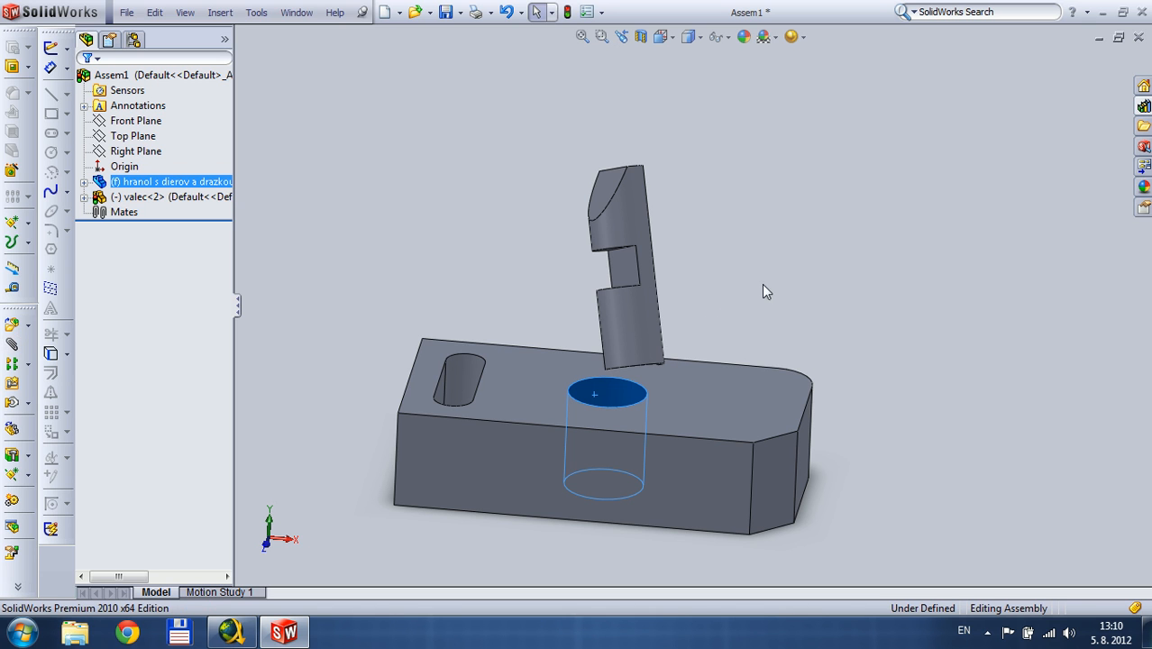
{"action": "left_click", "coordinate": [611, 309], "text": "ctrl"}
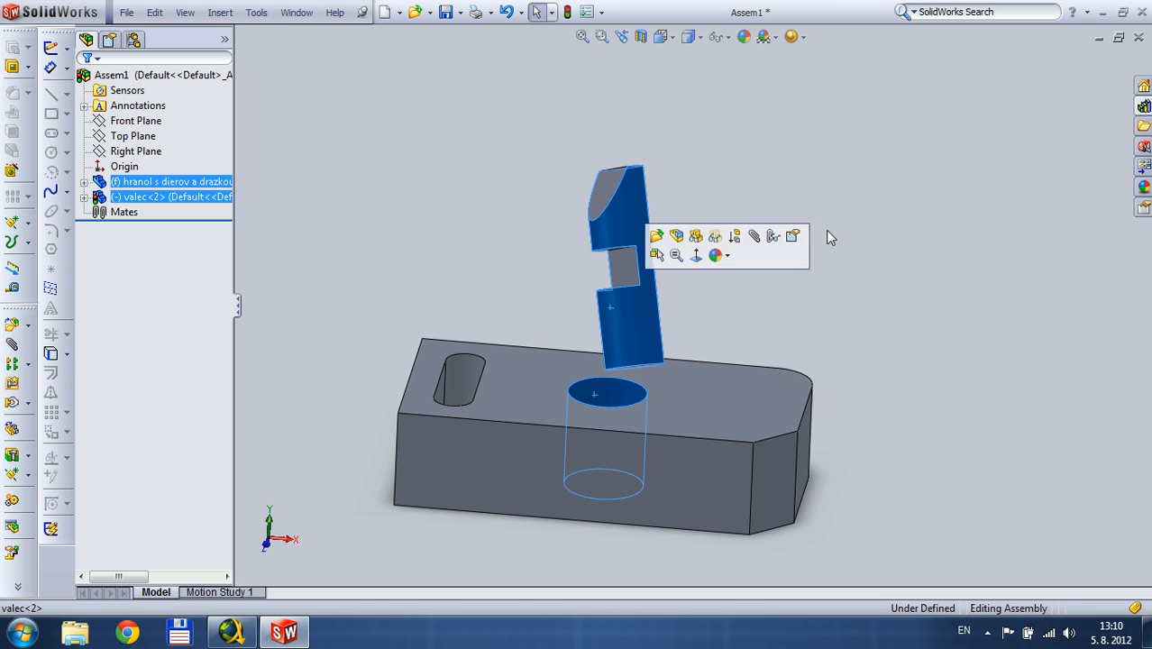
{"action": "mouse_move", "coordinate": [871, 289]}
{"action": "middle_mouse_down"}
{"action": "mouse_move", "coordinate": [853, 330]}
{"action": "mouse_move", "coordinate": [862, 309]}
{"action": "middle_mouse_up"}
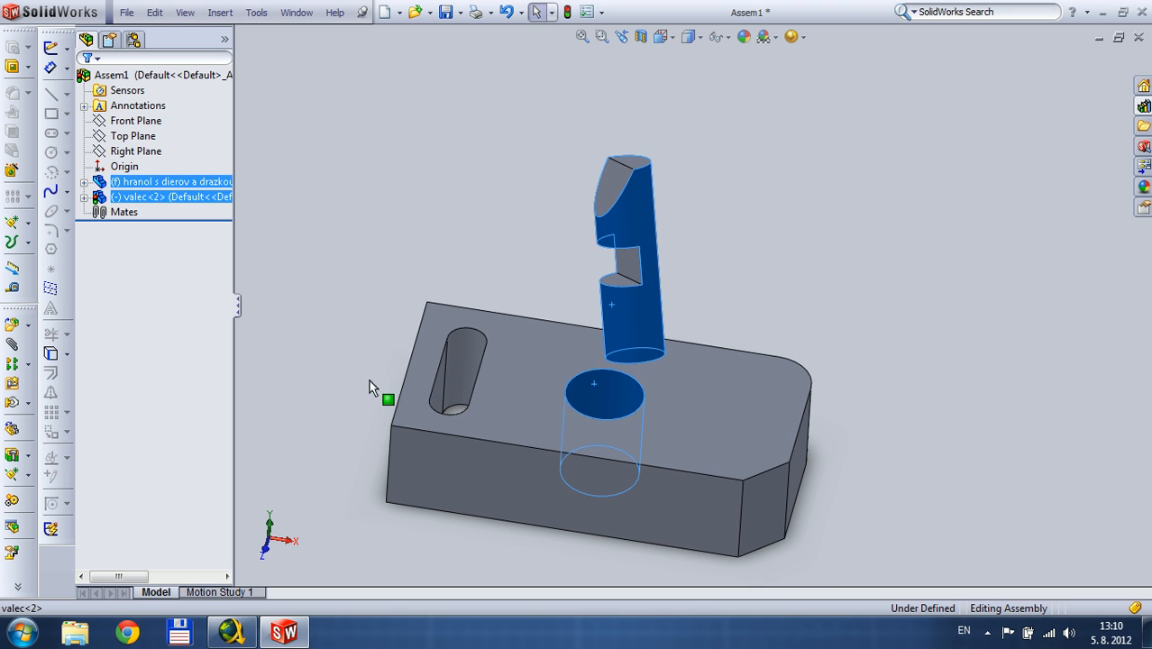
{"action": "left_click", "coordinate": [11, 345]}
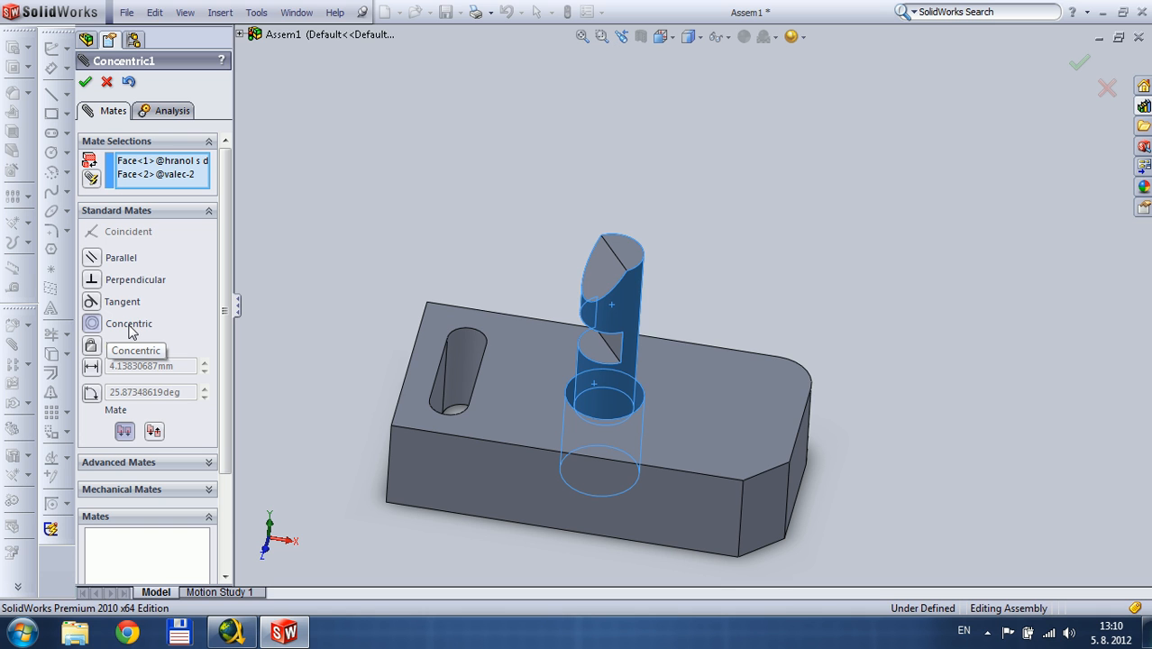
{"action": "left_click", "coordinate": [92, 303]}
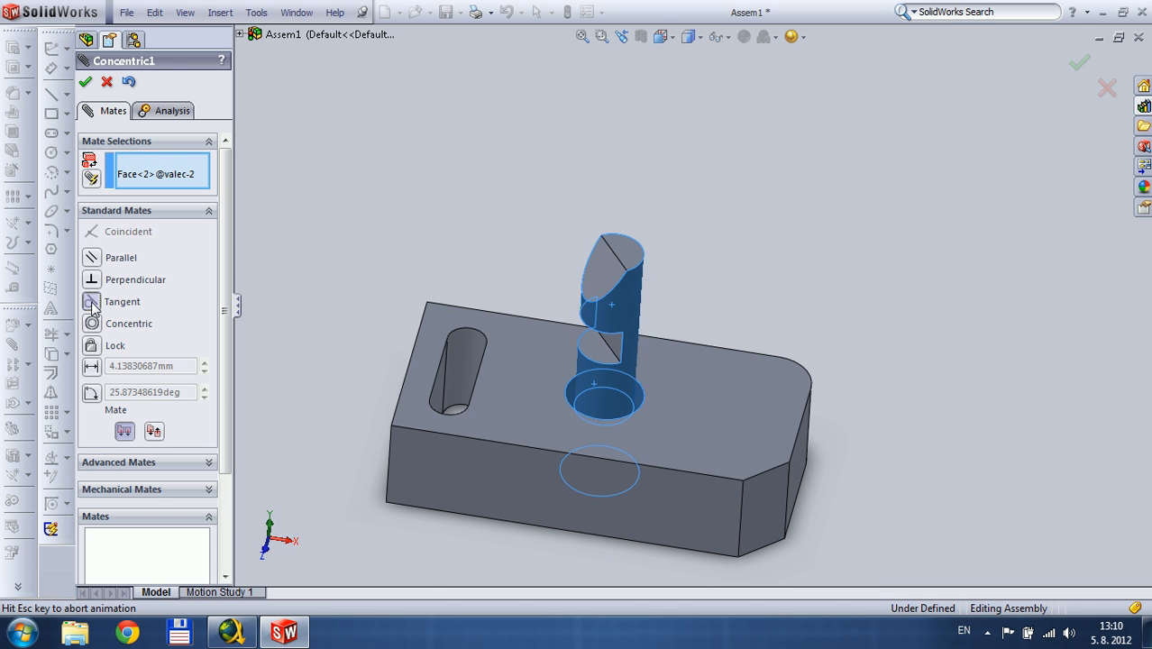
{"action": "middle_click_drag", "start_coordinate": [848, 306], "coordinate": [798, 233]}
{"action": "left_click", "coordinate": [88, 325]}
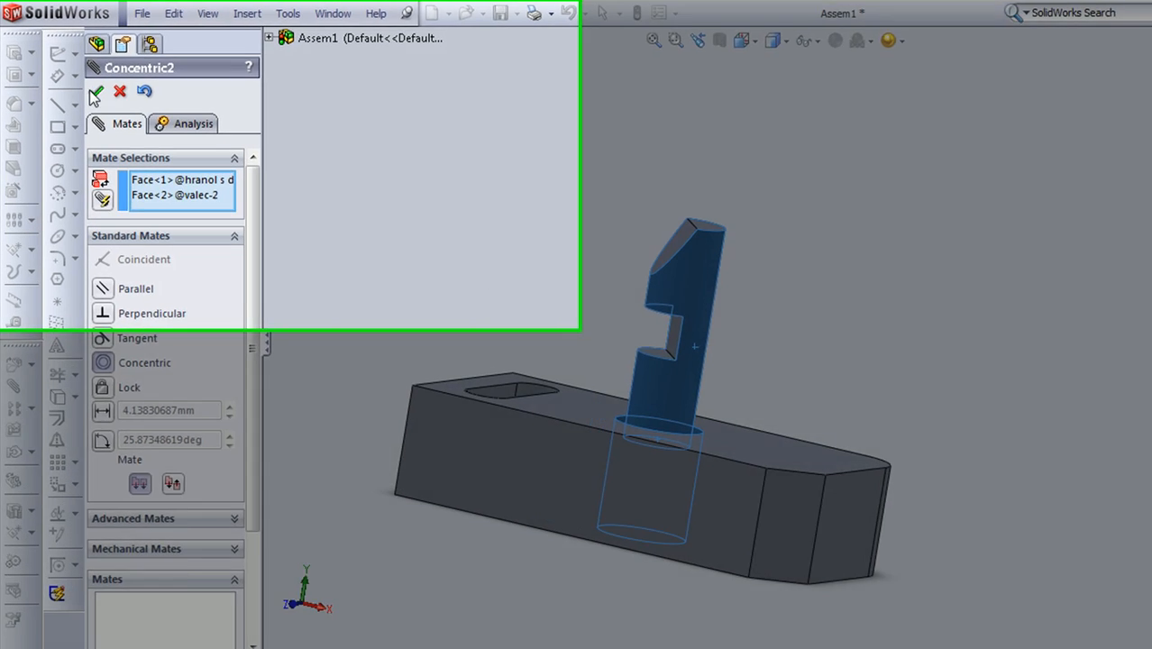
{"action": "left_click", "coordinate": [95, 91]}
{"action": "left_click", "coordinate": [95, 91]}
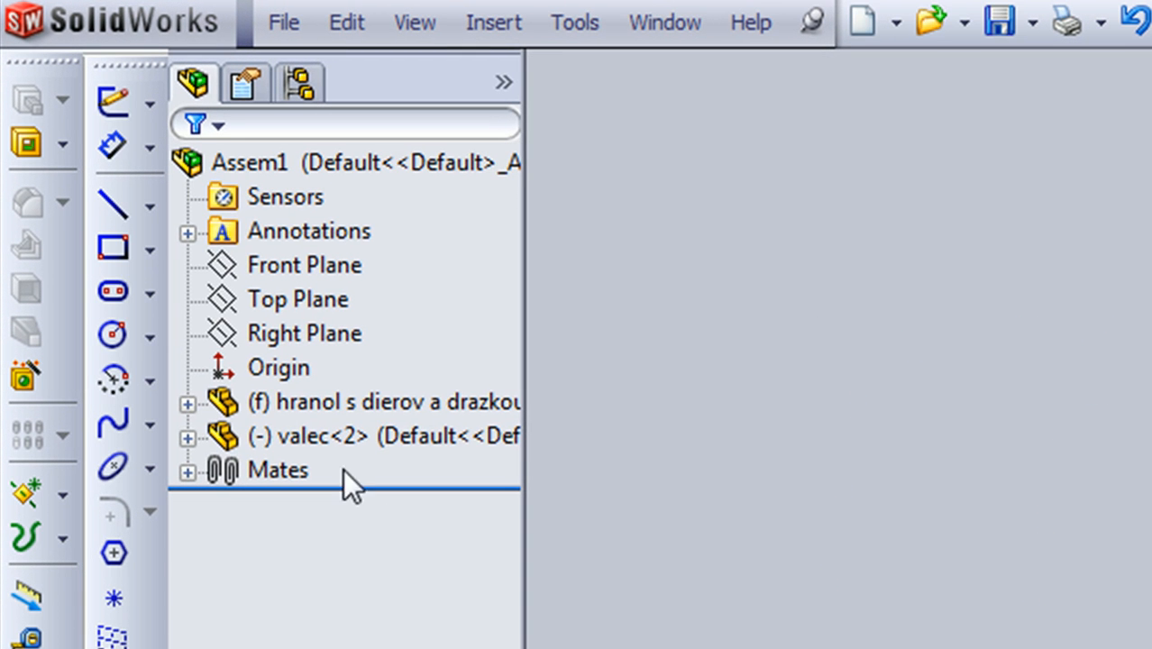
Check the block's fixed status and slide the cylinder down through the round hole to test its remaining movement.
{"action": "left_click", "coordinate": [338, 406]}
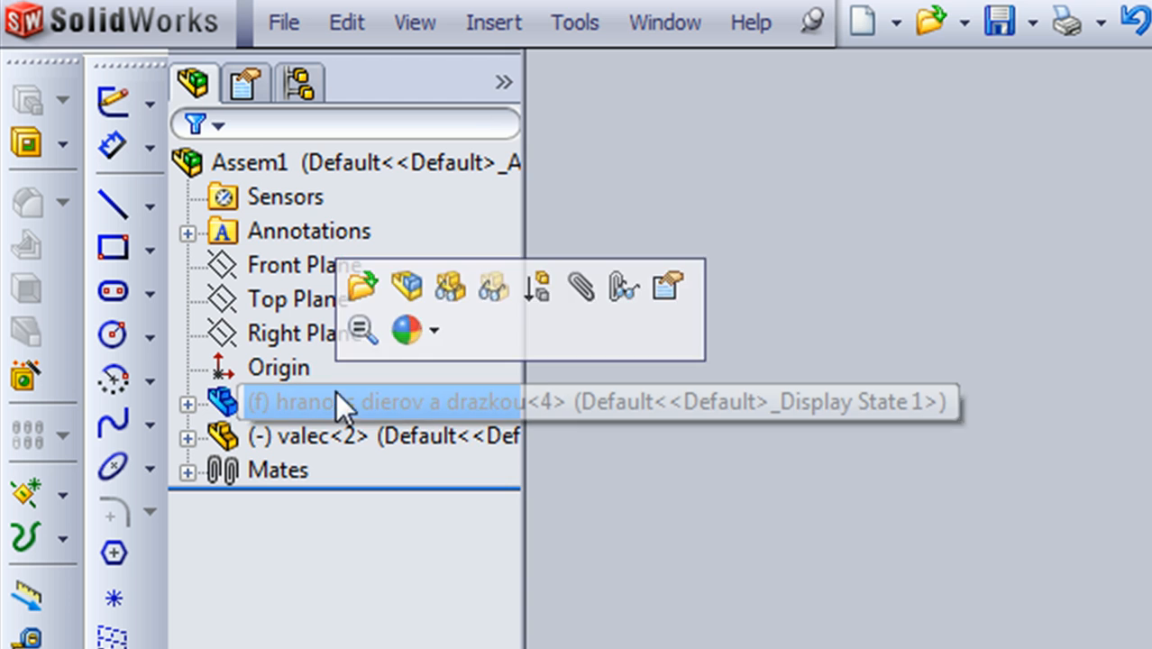
{"action": "middle_click_drag", "start_coordinate": [1040, 569], "coordinate": [1020, 647]}
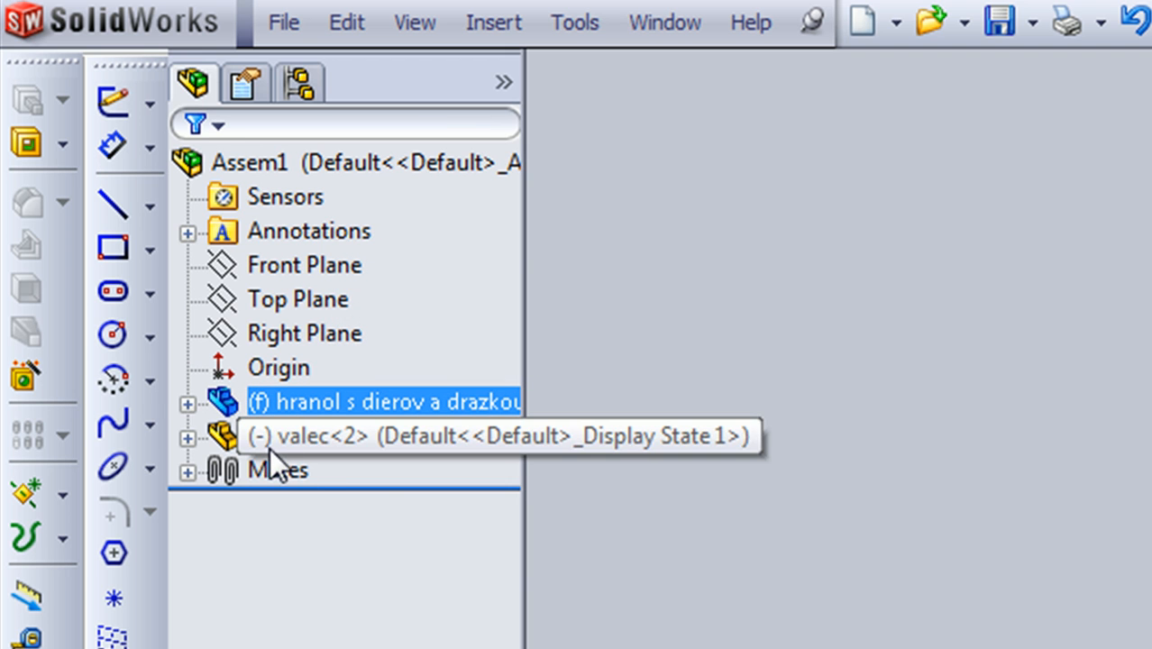
{"action": "left_click", "coordinate": [914, 597]}
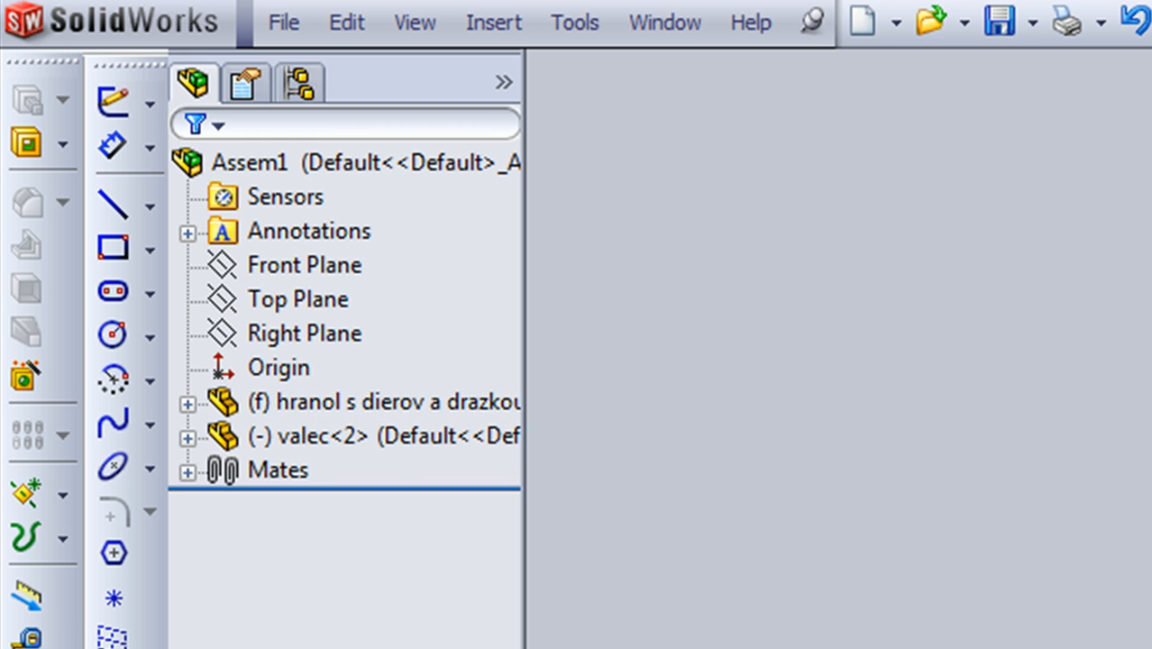
{"action": "left_click_drag", "start_coordinate": [1054, 478], "coordinate": [756, 286]}
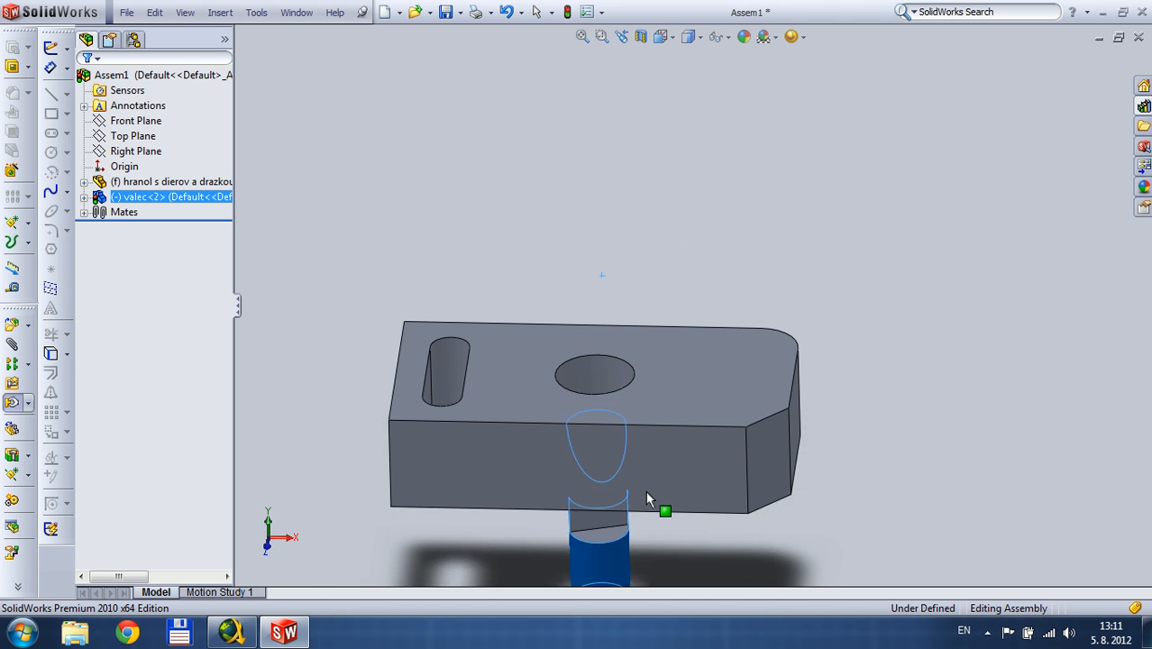
Add a 20 mm distance mate between the cylinder's flat notch floor and the block's top face, keeping the notch above the block.
{"action": "left_click", "coordinate": [755, 286]}
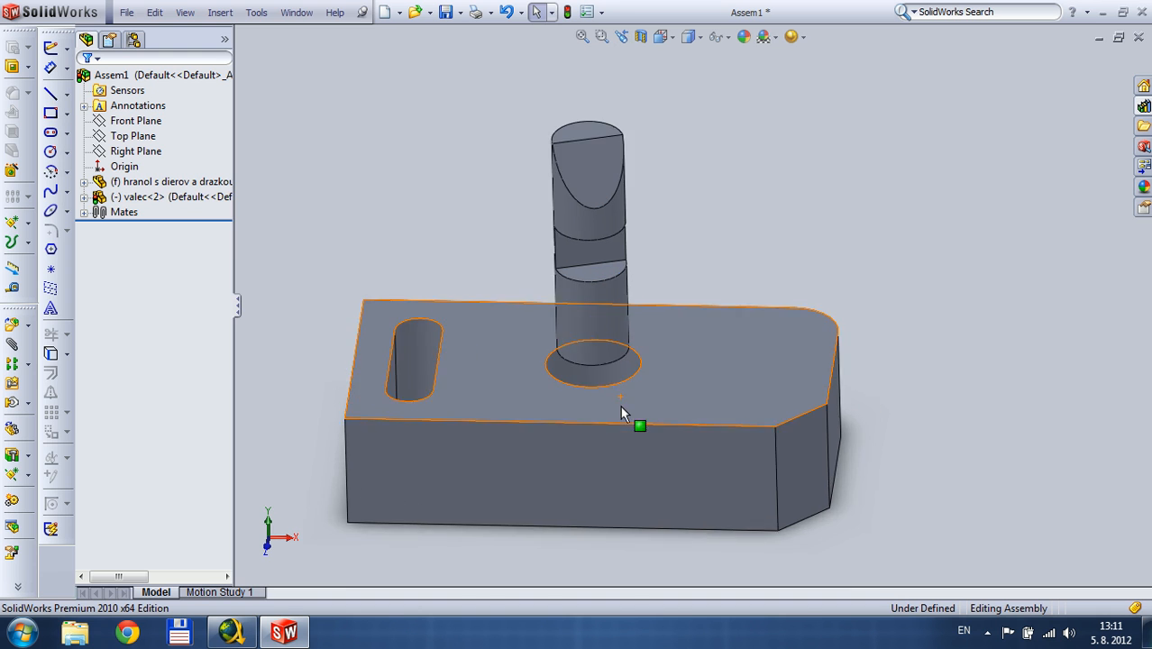
{"action": "scroll", "coordinate": [621, 408], "scroll_direction": "down", "scroll_amount": 4}
{"action": "middle_click_drag", "start_coordinate": [802, 151], "coordinate": [817, 209]}
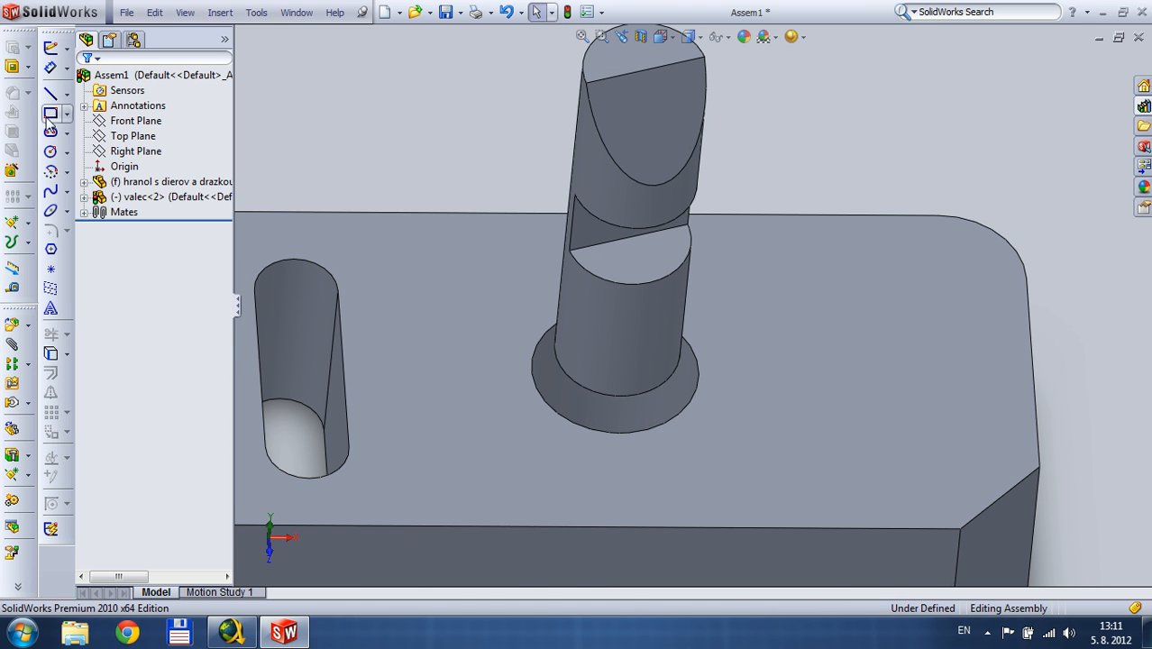
{"action": "left_click", "coordinate": [11, 326]}
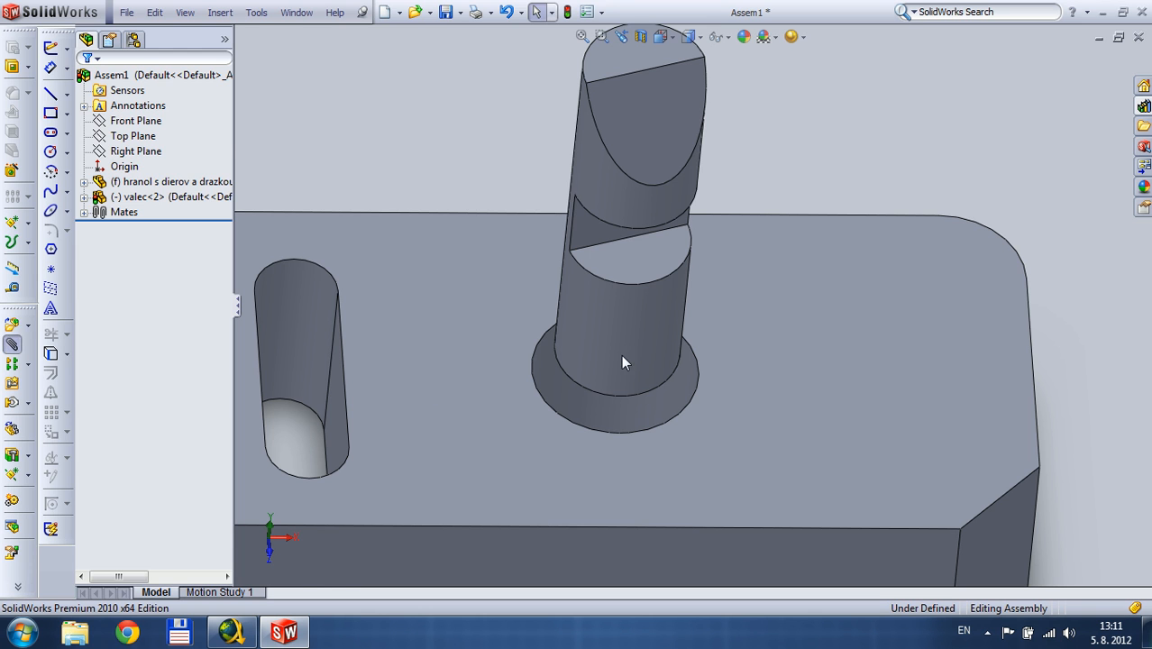
{"action": "left_click", "coordinate": [656, 267]}
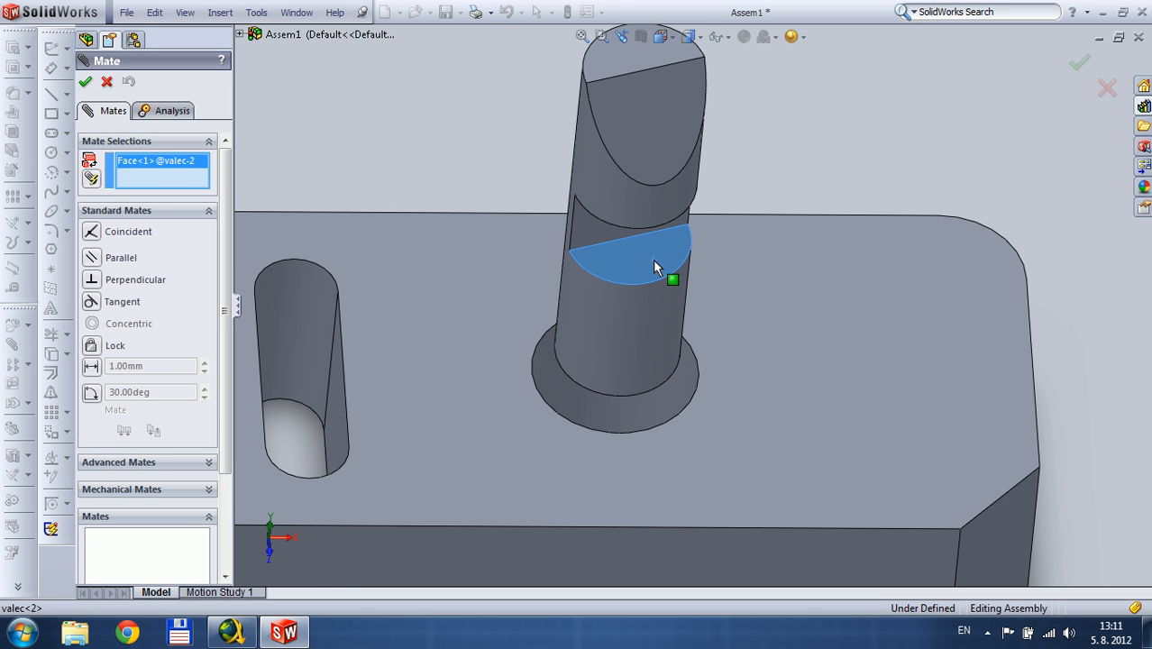
{"action": "left_click", "coordinate": [778, 348]}
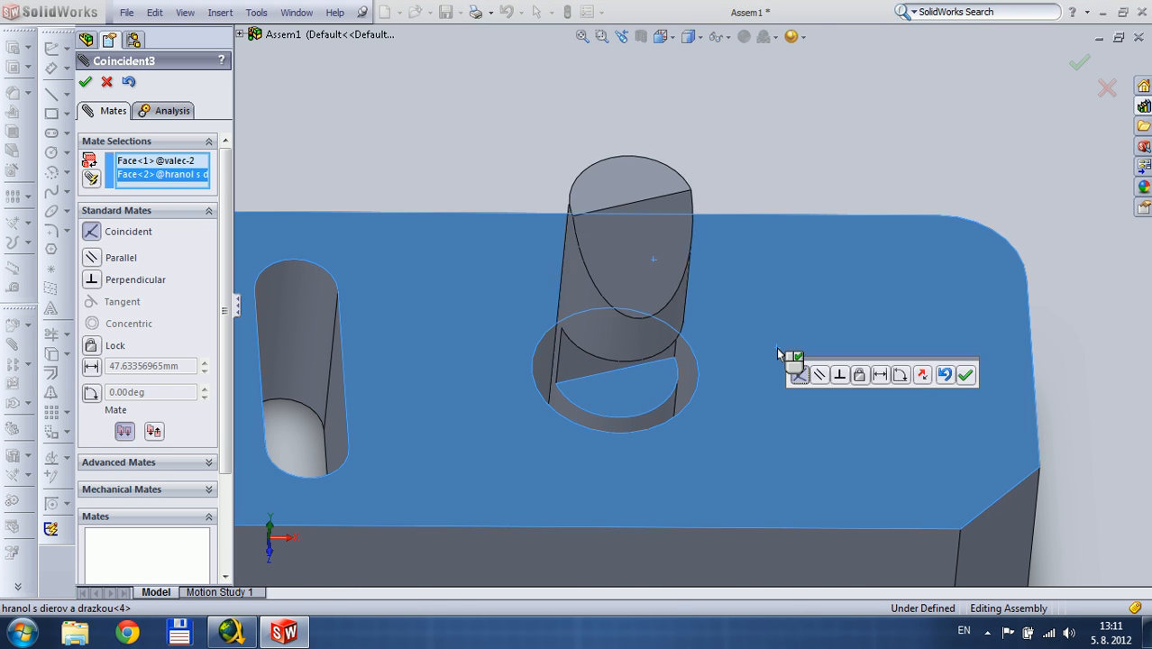
{"action": "left_click", "coordinate": [91, 366]}
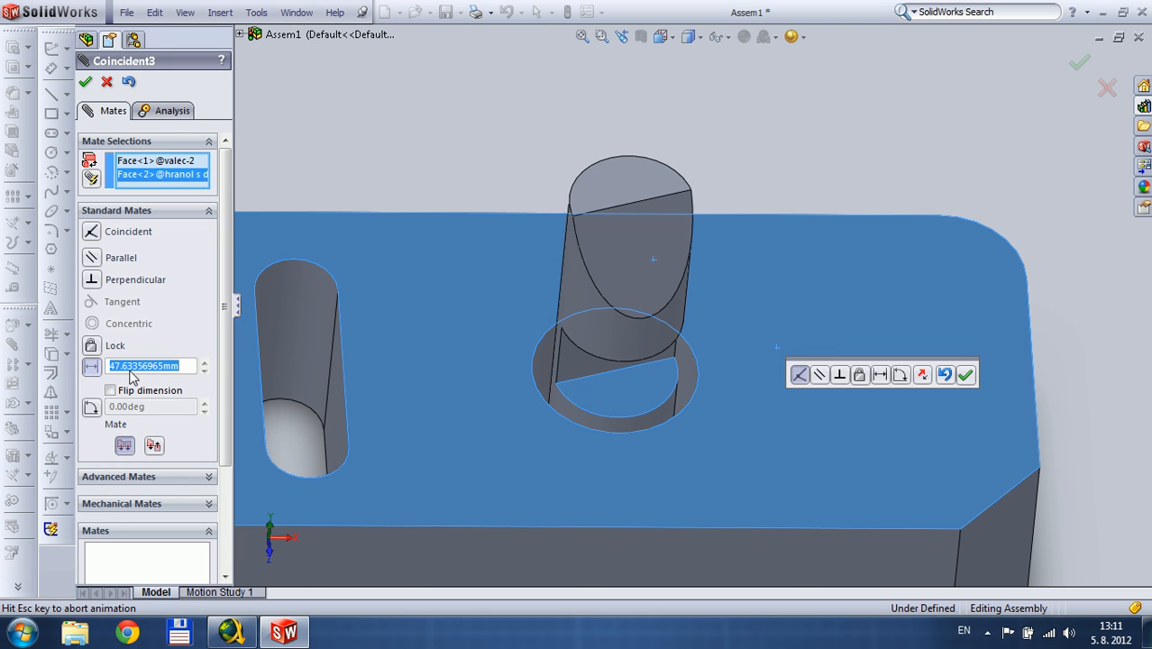
{"action": "type", "text": "20"}
{"action": "key", "text": "Return"}
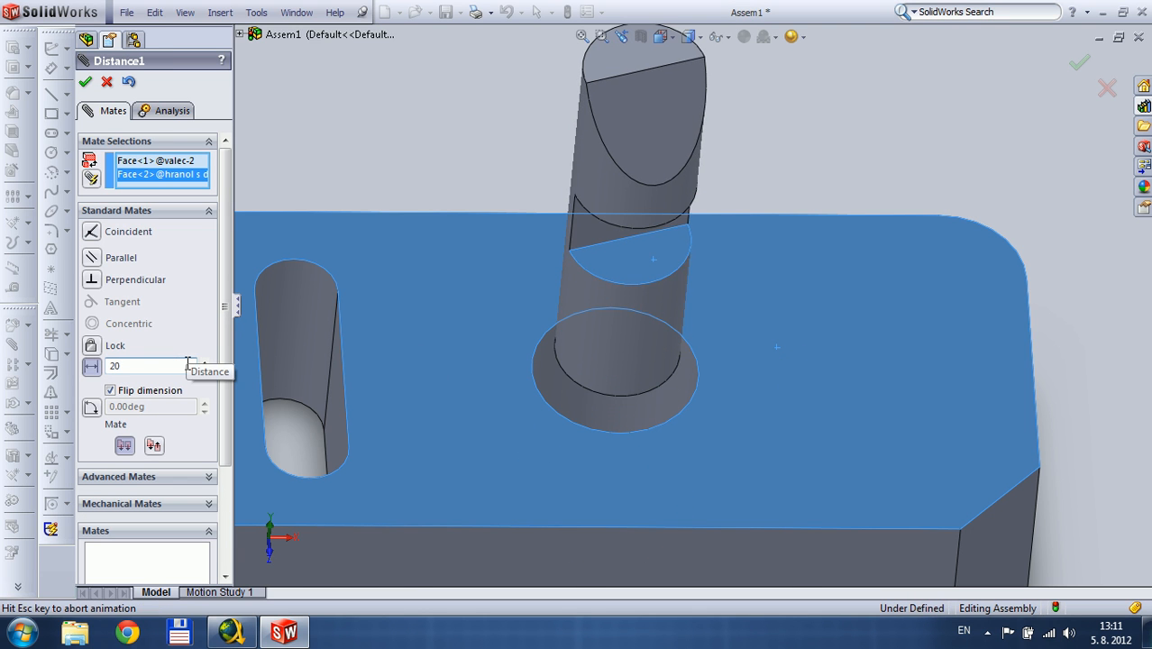
{"action": "left_click", "coordinate": [86, 83]}
{"action": "left_click", "coordinate": [87, 82]}
Turn the cylinder in the round hole to test its remaining rotation.
{"action": "middle_click_drag", "start_coordinate": [766, 193], "coordinate": [717, 146]}
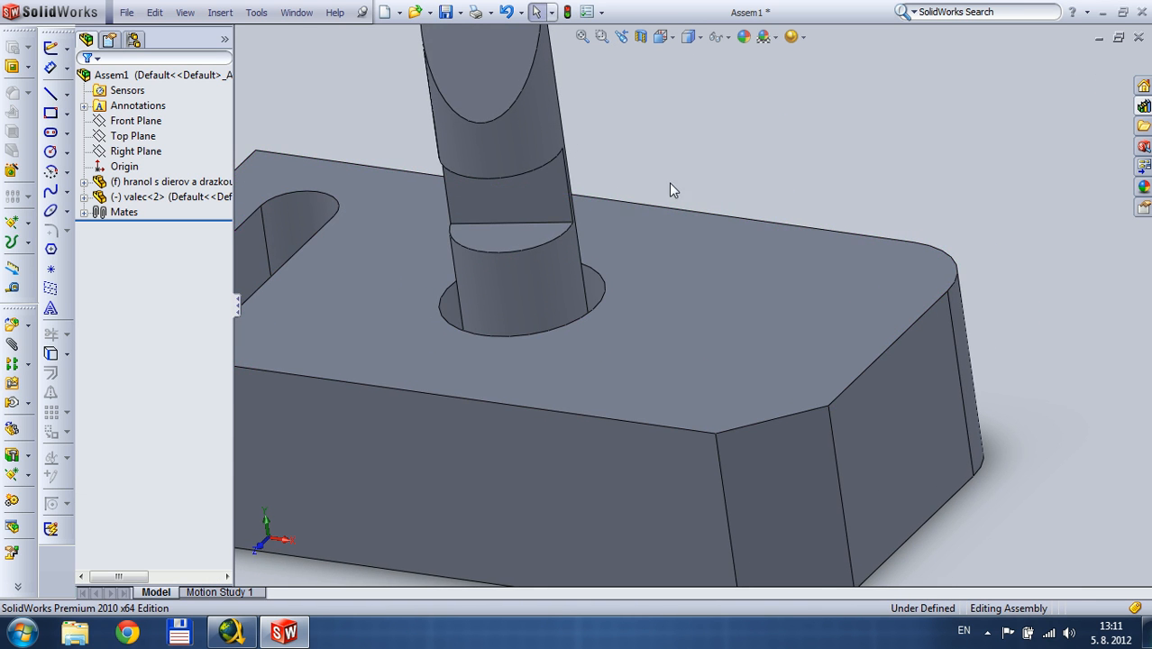
{"action": "scroll", "coordinate": [802, 208], "scroll_direction": "up", "scroll_amount": 3}
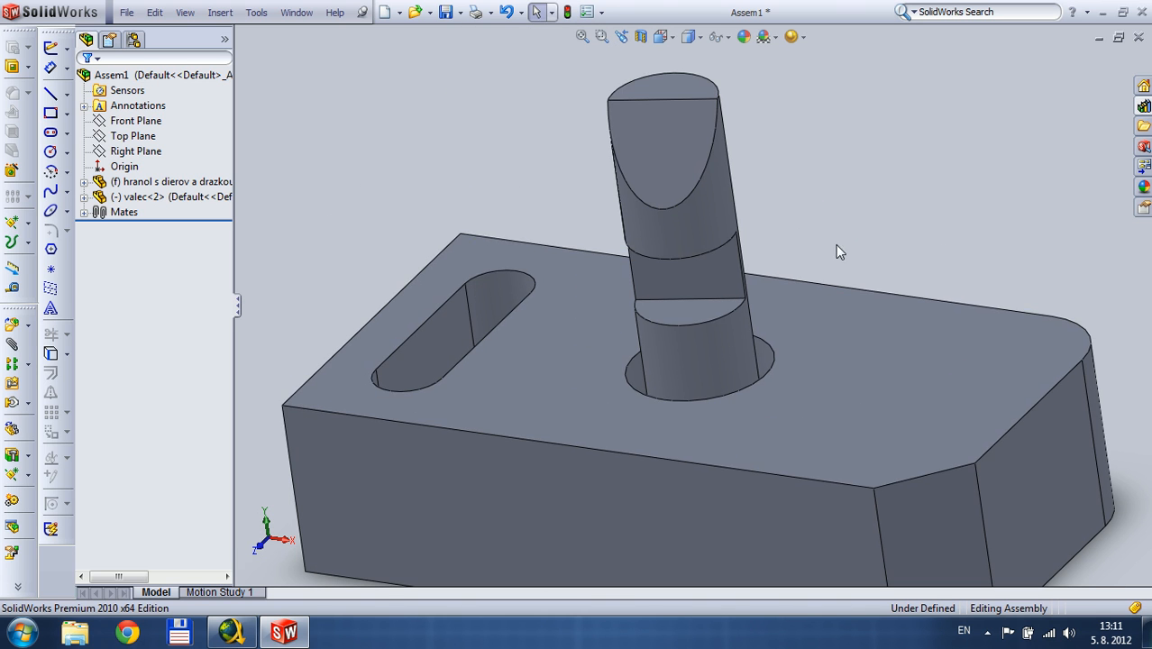
{"action": "left_click_drag", "start_coordinate": [705, 302], "coordinate": [504, 270]}
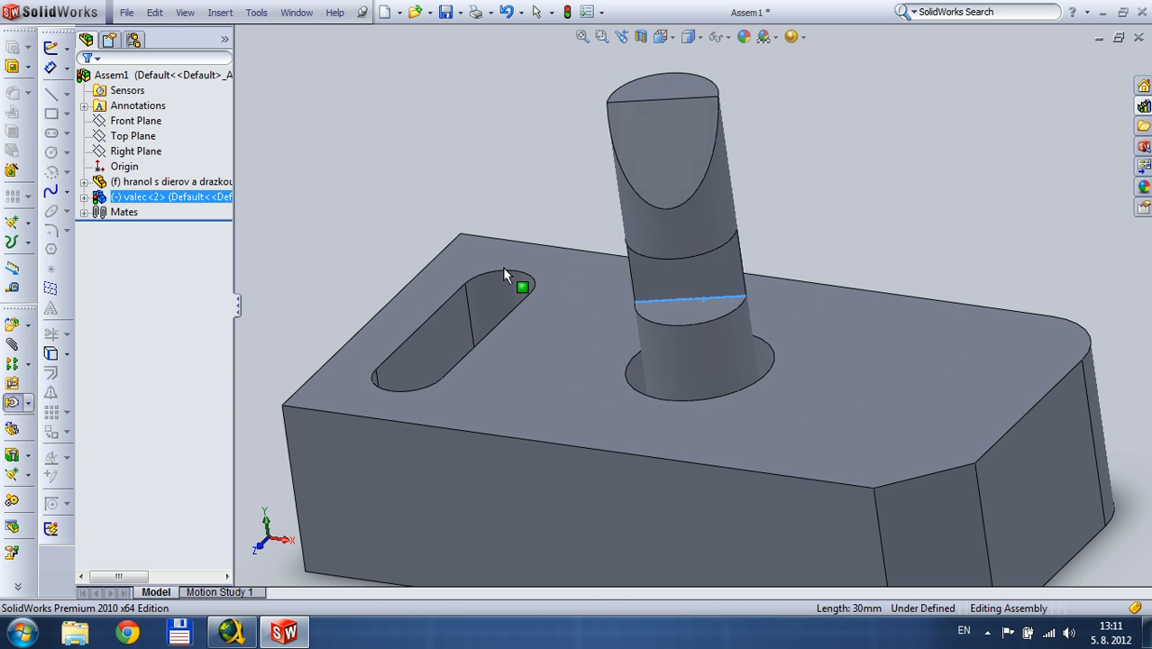
{"action": "left_click", "coordinate": [918, 217]}
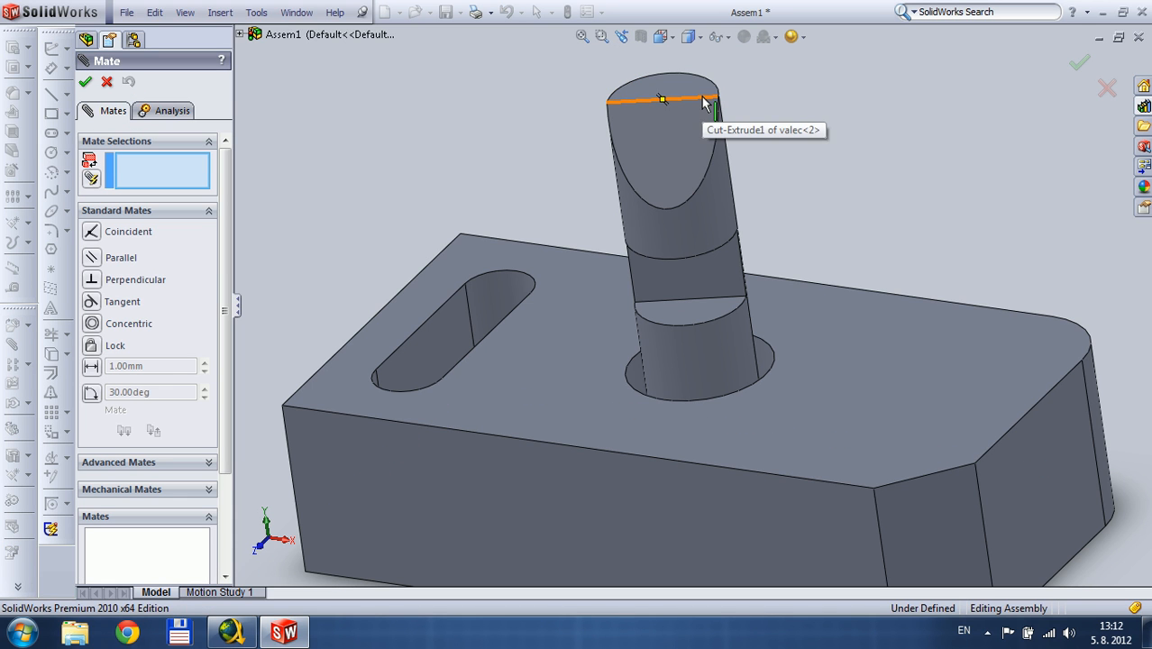
Try Perpendicular and Parallel mates between the cylinder's straight upper cut edge and the block's long front top edge.
{"action": "left_click", "coordinate": [663, 99]}
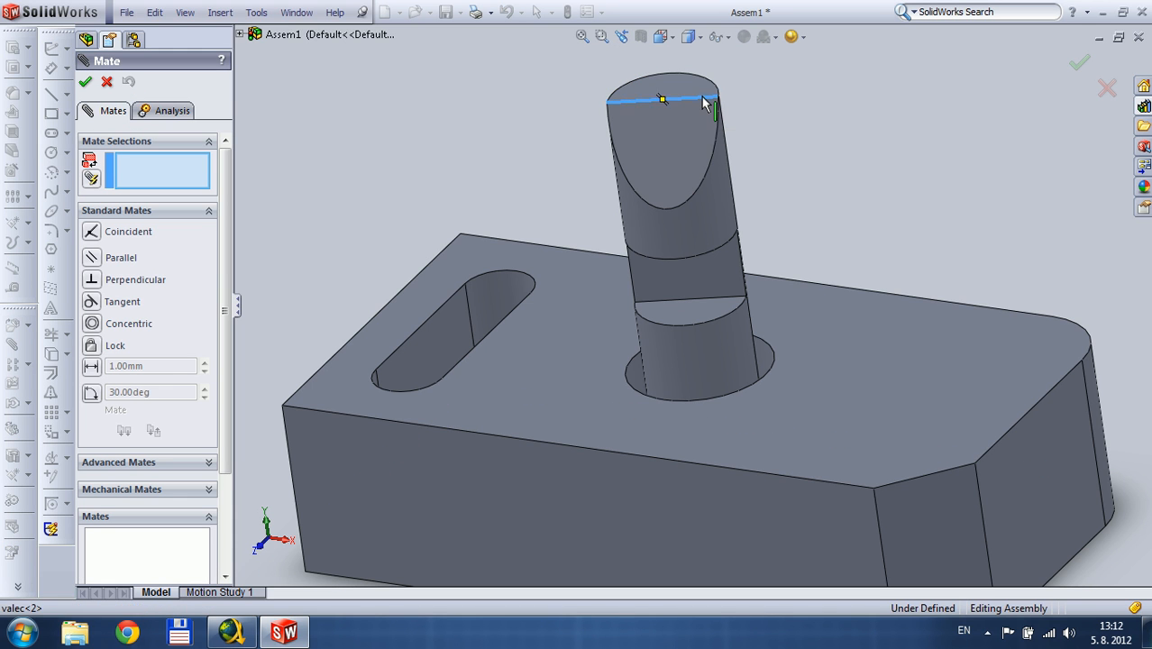
{"action": "left_click", "coordinate": [582, 450]}
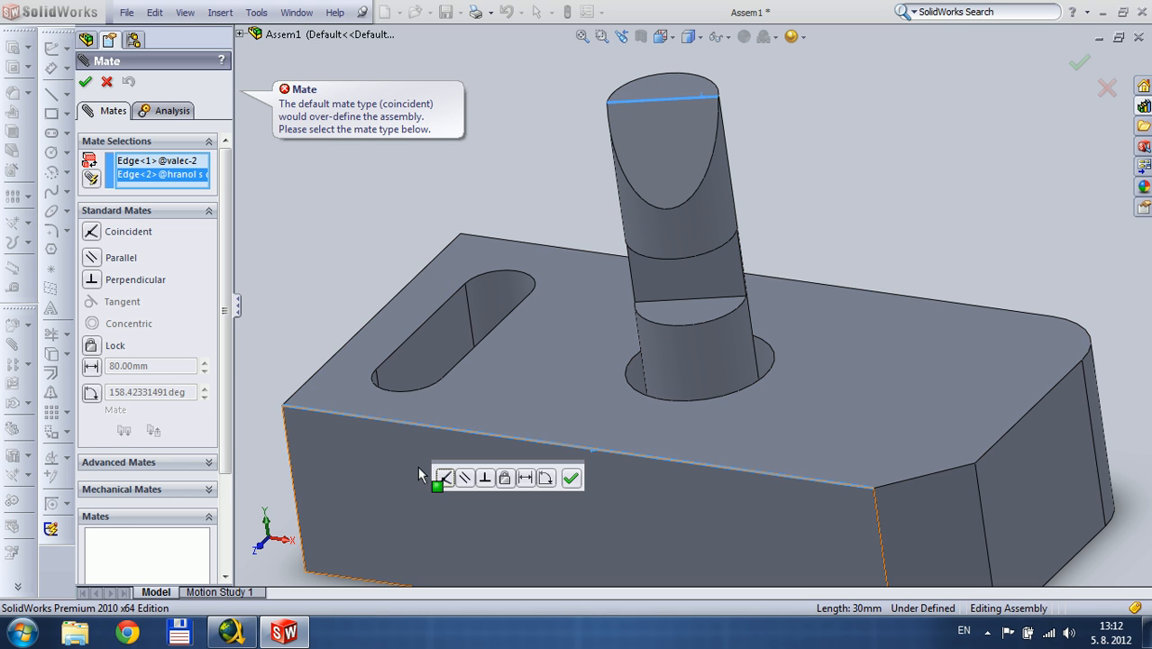
{"action": "left_click", "coordinate": [91, 282]}
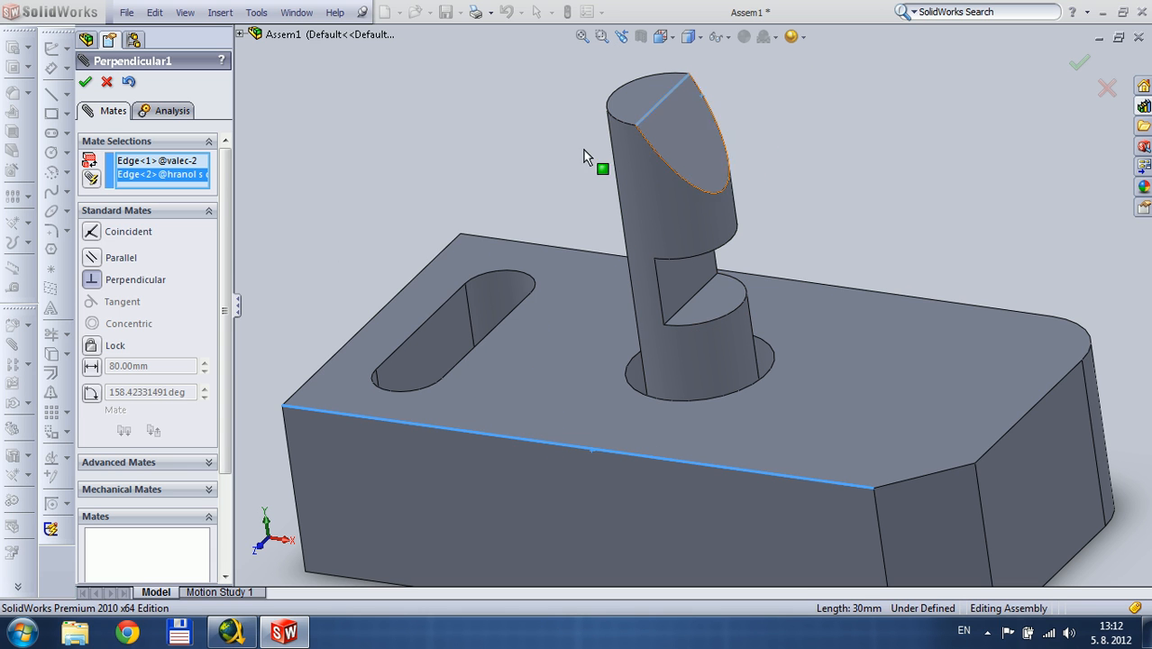
{"action": "left_click_drag", "start_coordinate": [230, 242], "coordinate": [253, 155]}
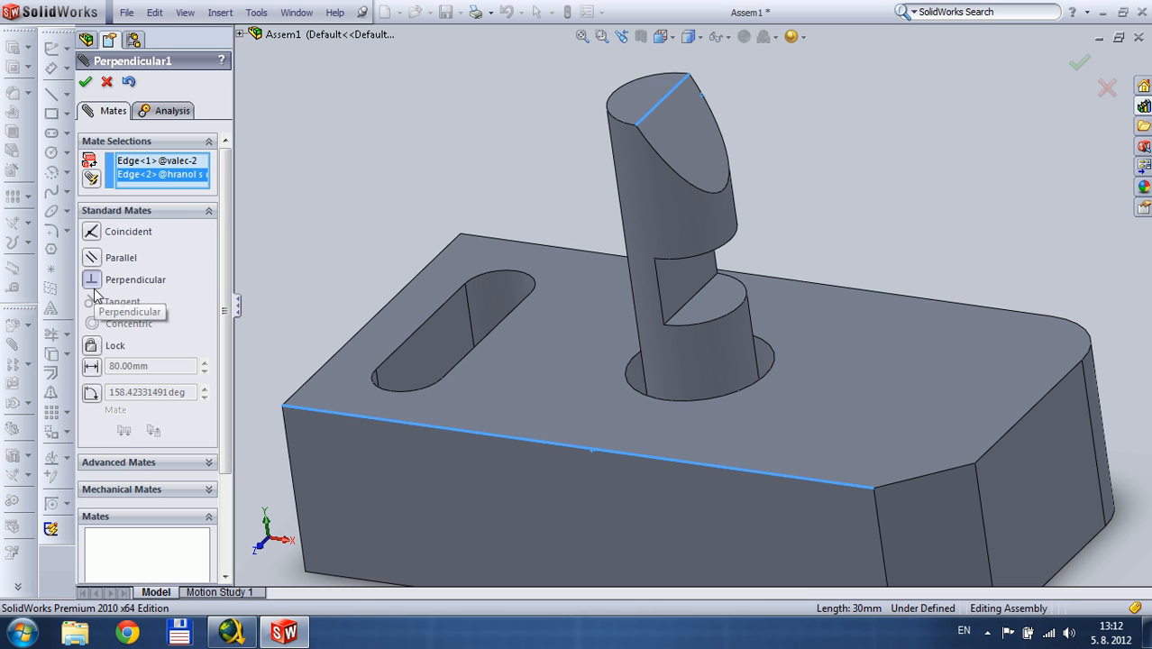
{"action": "left_click", "coordinate": [91, 257]}
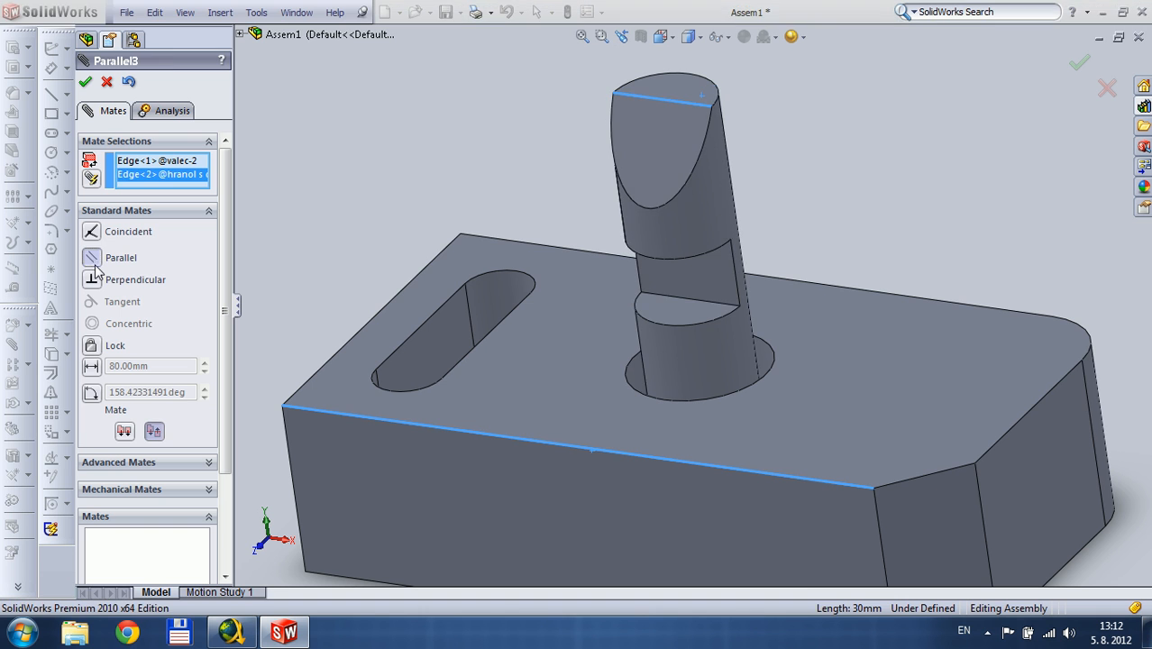
{"action": "left_click", "coordinate": [92, 280]}
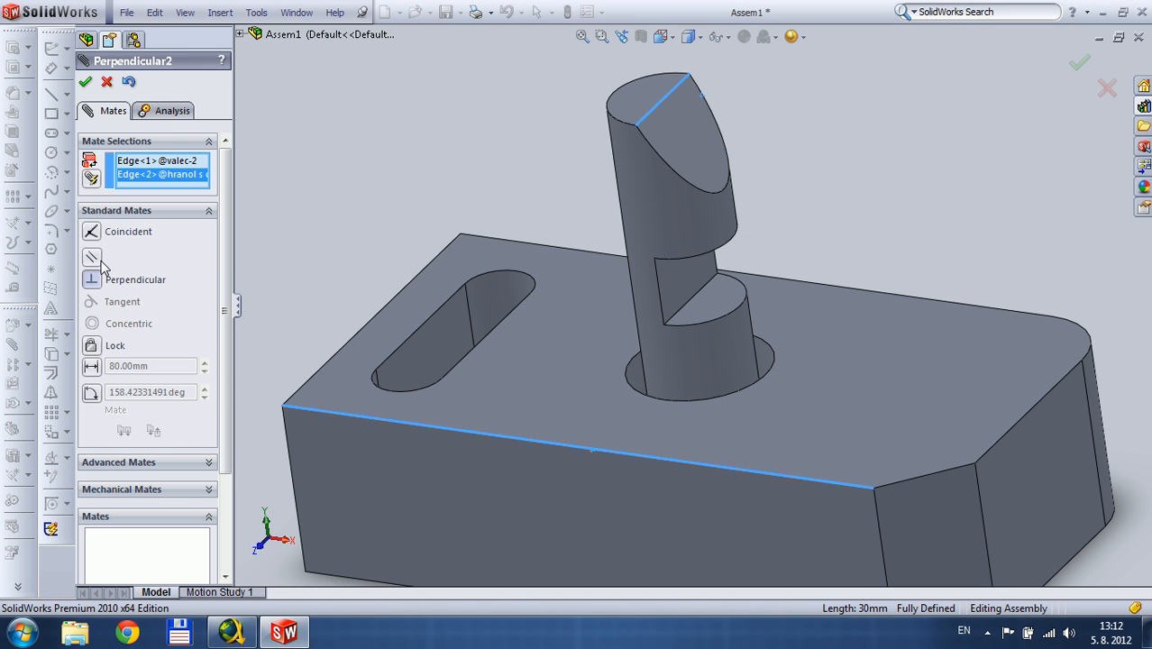
{"action": "left_click", "coordinate": [107, 82]}
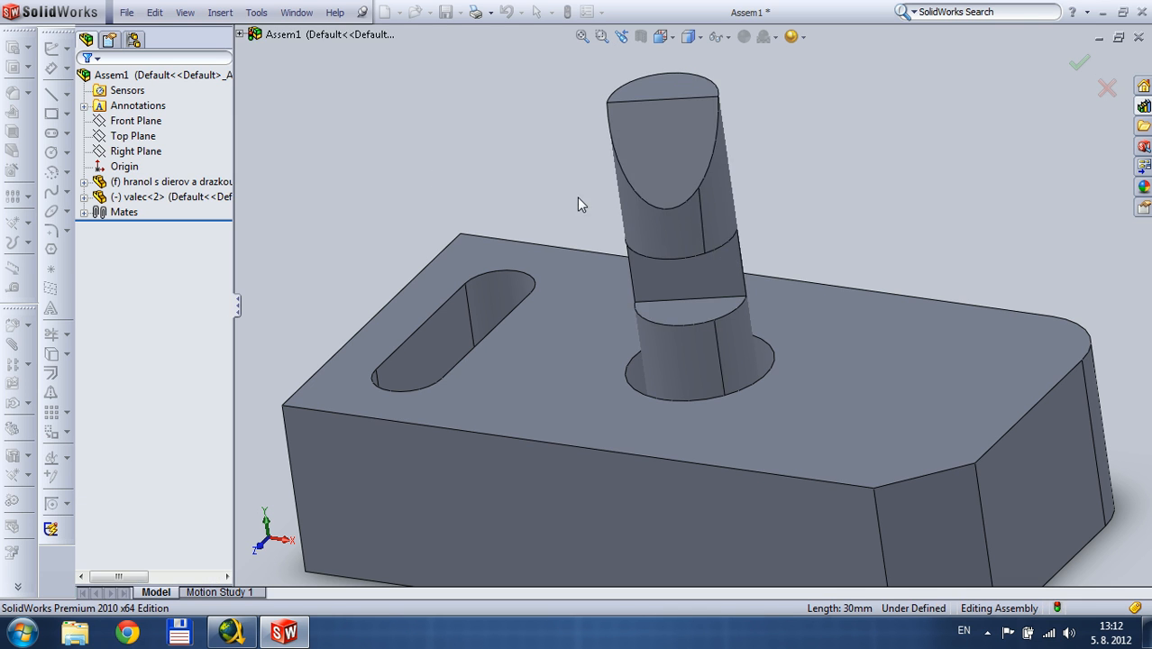
Turn the cylinder in its hole and mate its straight upper cut edge perpendicular to the block's long front top edge.
{"action": "left_click_drag", "start_coordinate": [702, 217], "coordinate": [607, 231]}
{"action": "middle_click_drag", "start_coordinate": [425, 187], "coordinate": [532, 193]}
{"action": "left_click", "coordinate": [842, 80]}
{"action": "left_click", "coordinate": [891, 79]}
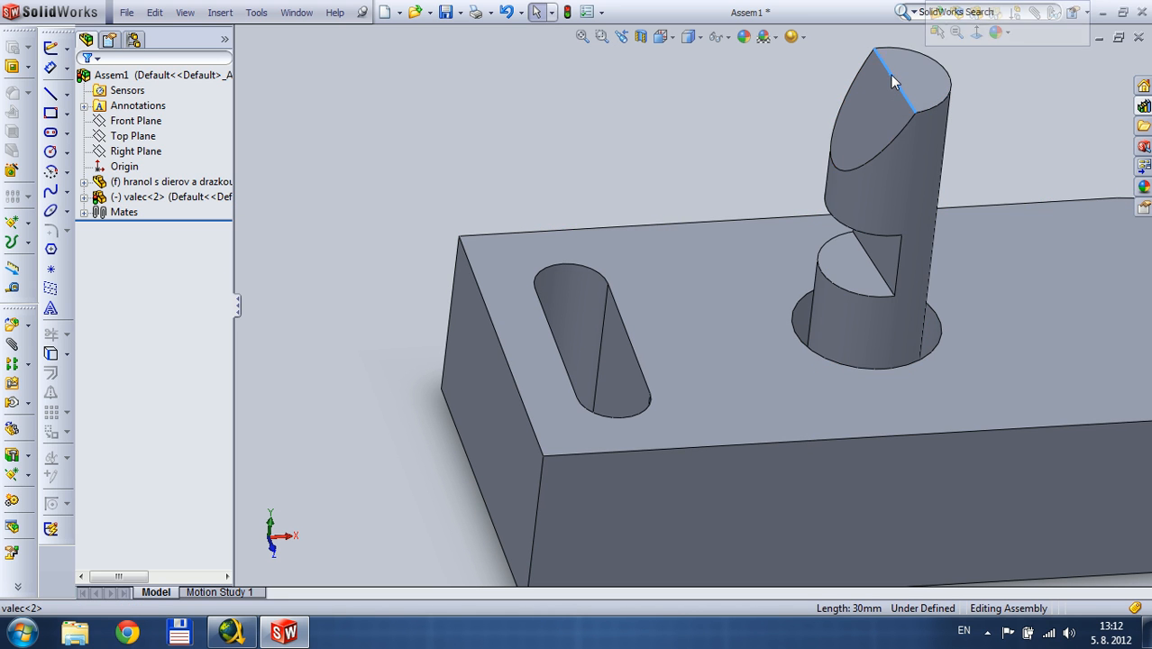
{"action": "left_click", "coordinate": [947, 442], "text": "ctrl"}
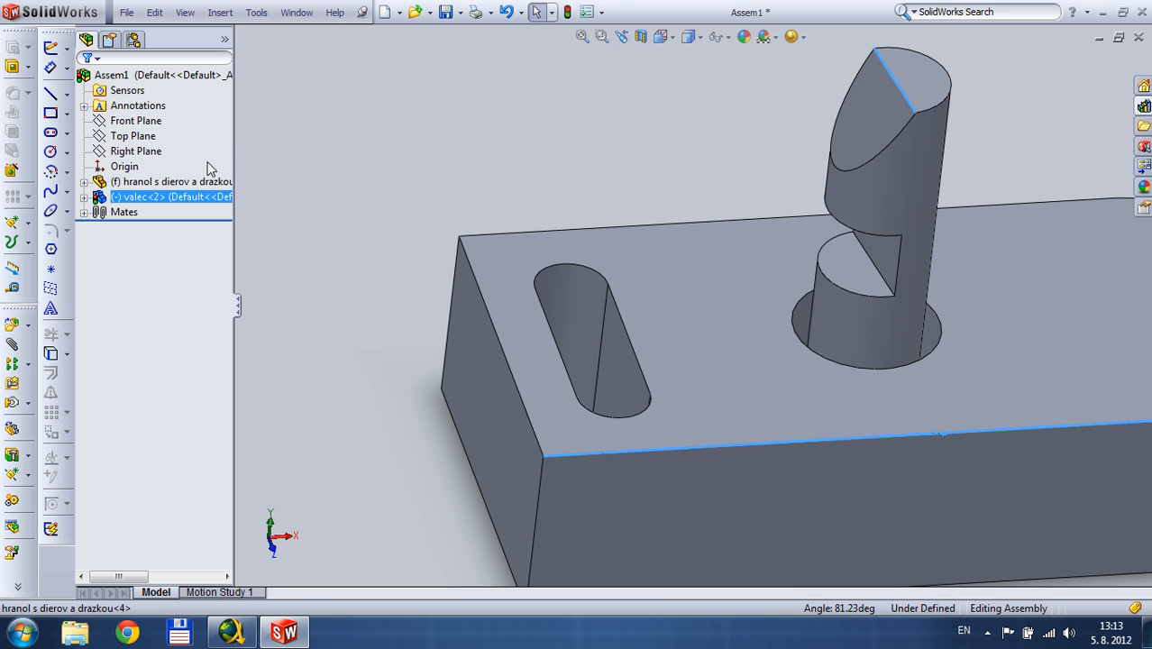
{"action": "left_click", "coordinate": [12, 345]}
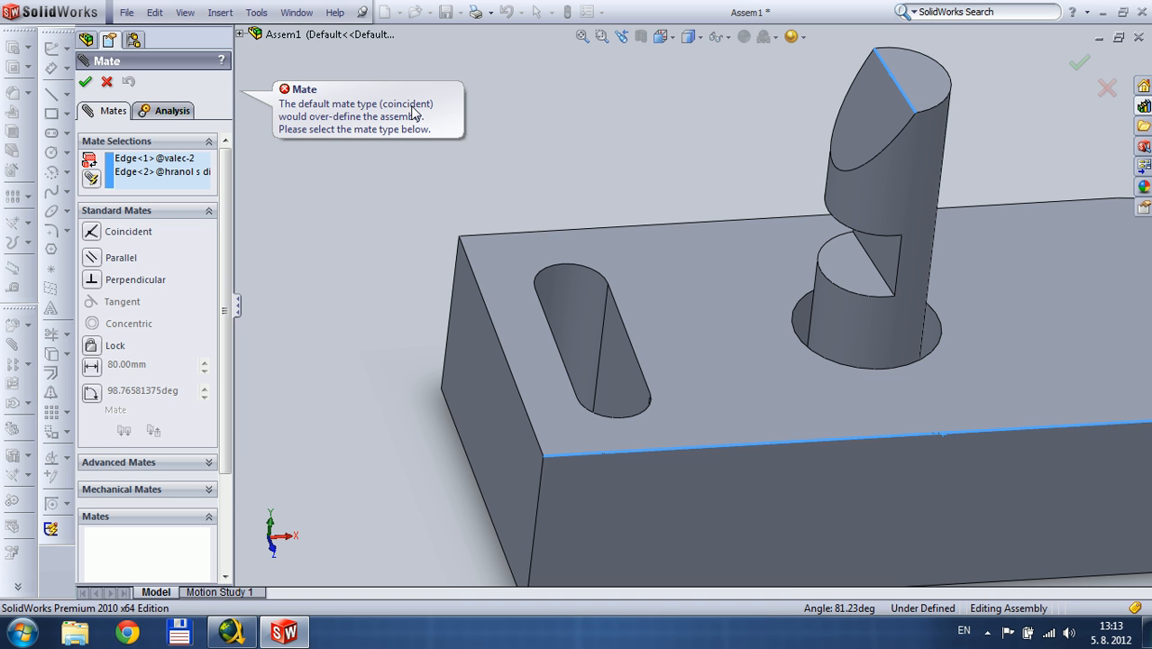
{"action": "left_click", "coordinate": [91, 281]}
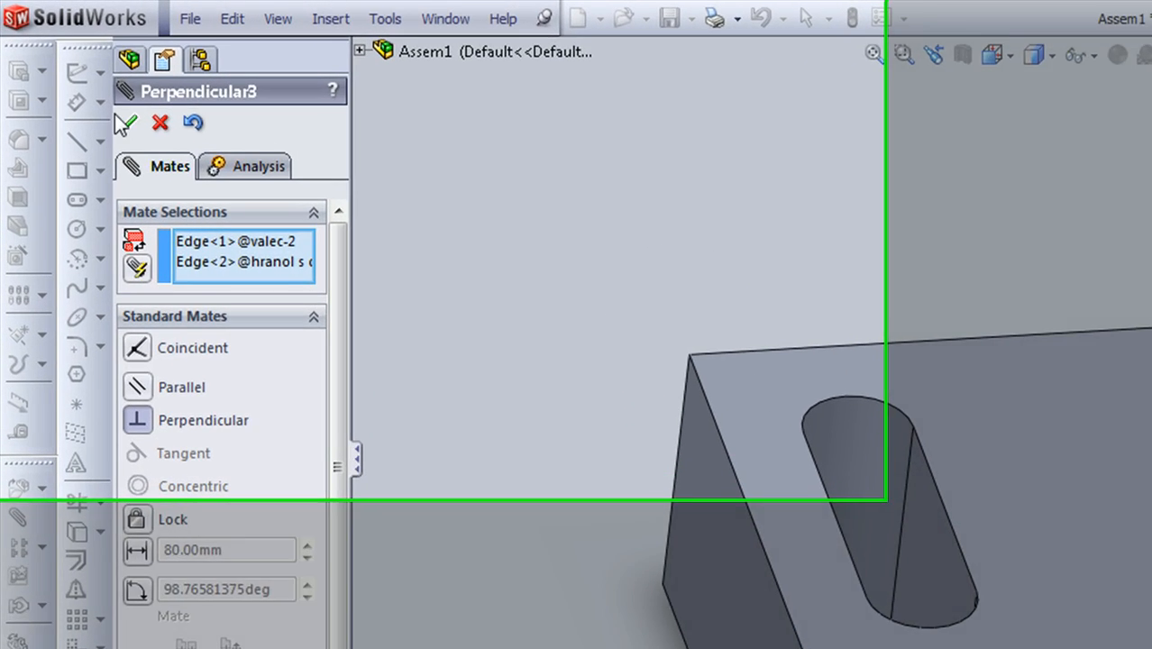
{"action": "left_click", "coordinate": [124, 122]}
{"action": "left_click", "coordinate": [124, 122]}
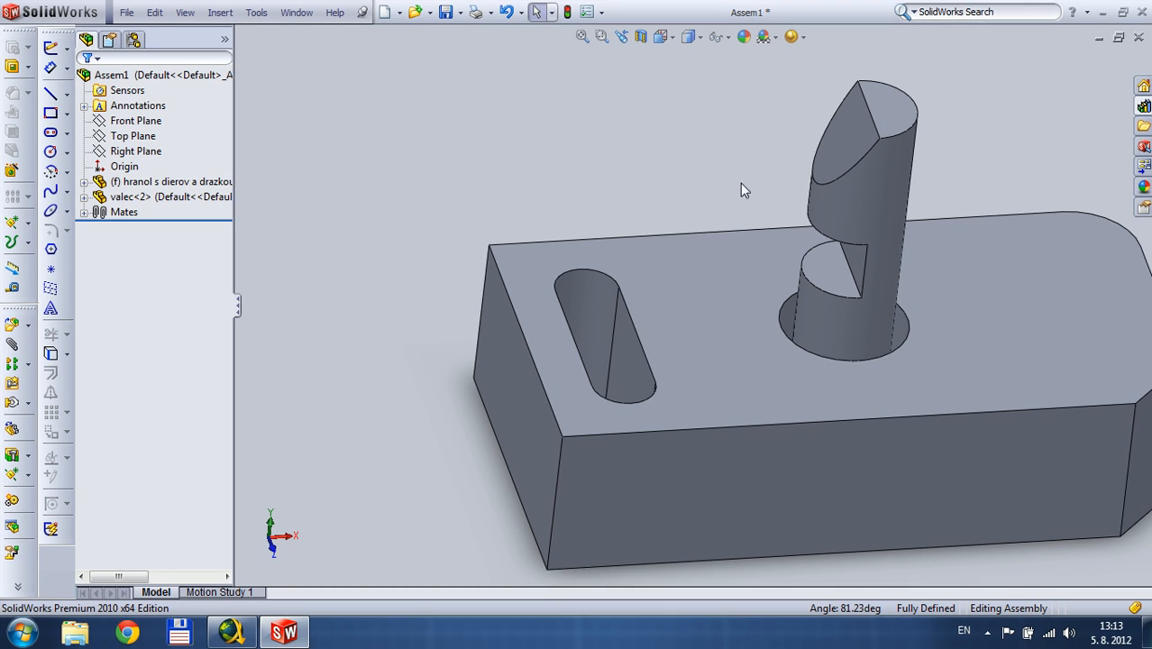
Test whether the block and the cylinder can still be moved.
{"action": "middle_click_drag", "start_coordinate": [740, 189], "coordinate": [509, 178], "text": "ctrl"}
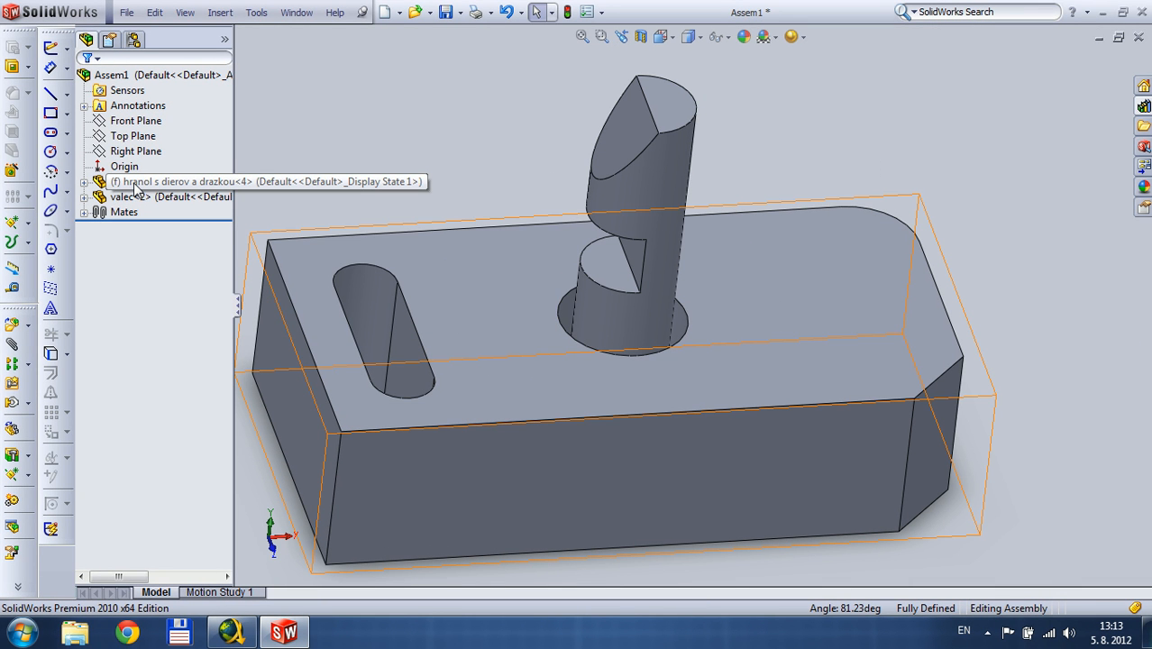
{"action": "left_click", "coordinate": [520, 378]}
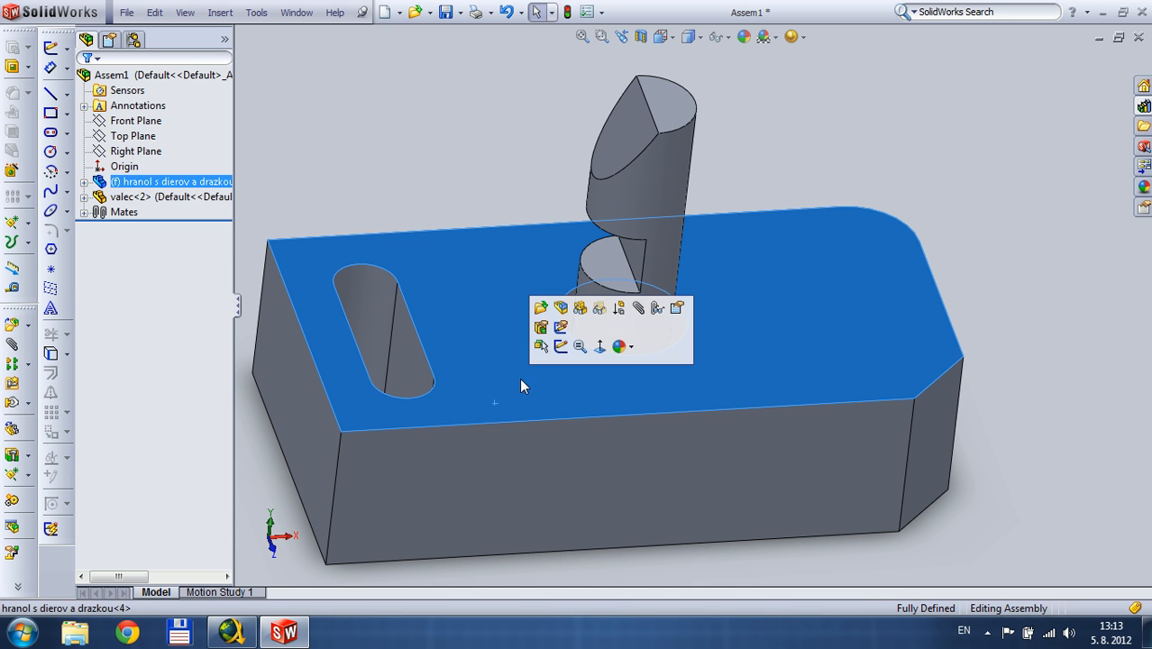
{"action": "left_click_drag", "start_coordinate": [492, 392], "coordinate": [422, 447]}
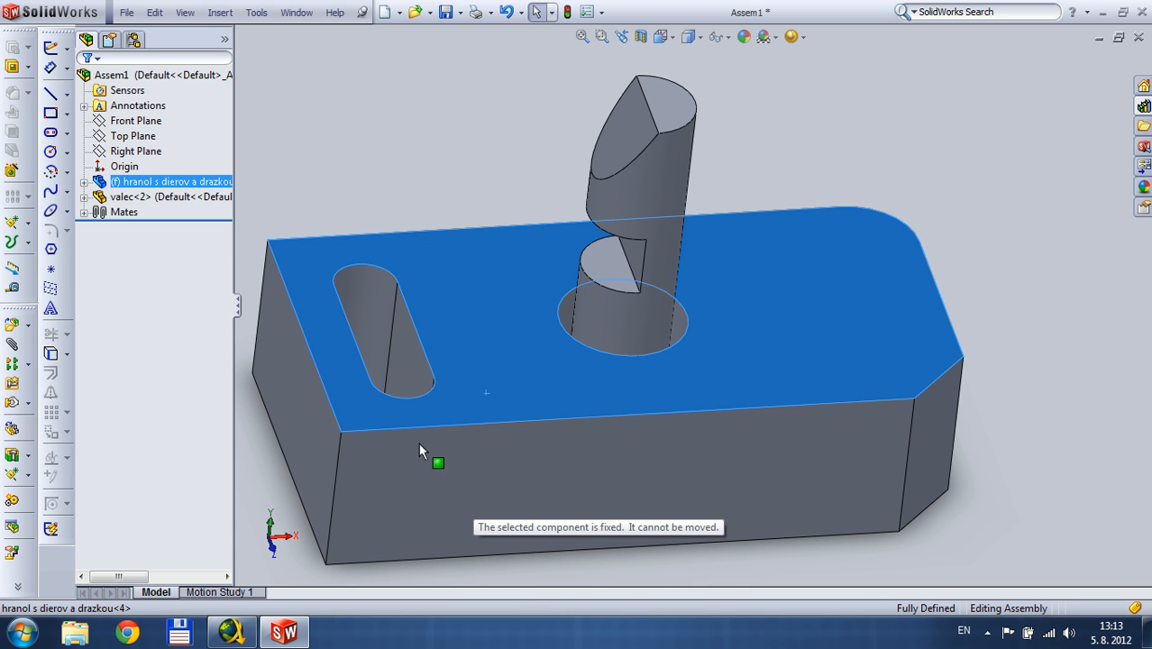
{"action": "left_click", "coordinate": [681, 187]}
{"action": "left_click_drag", "start_coordinate": [674, 206], "coordinate": [653, 217]}
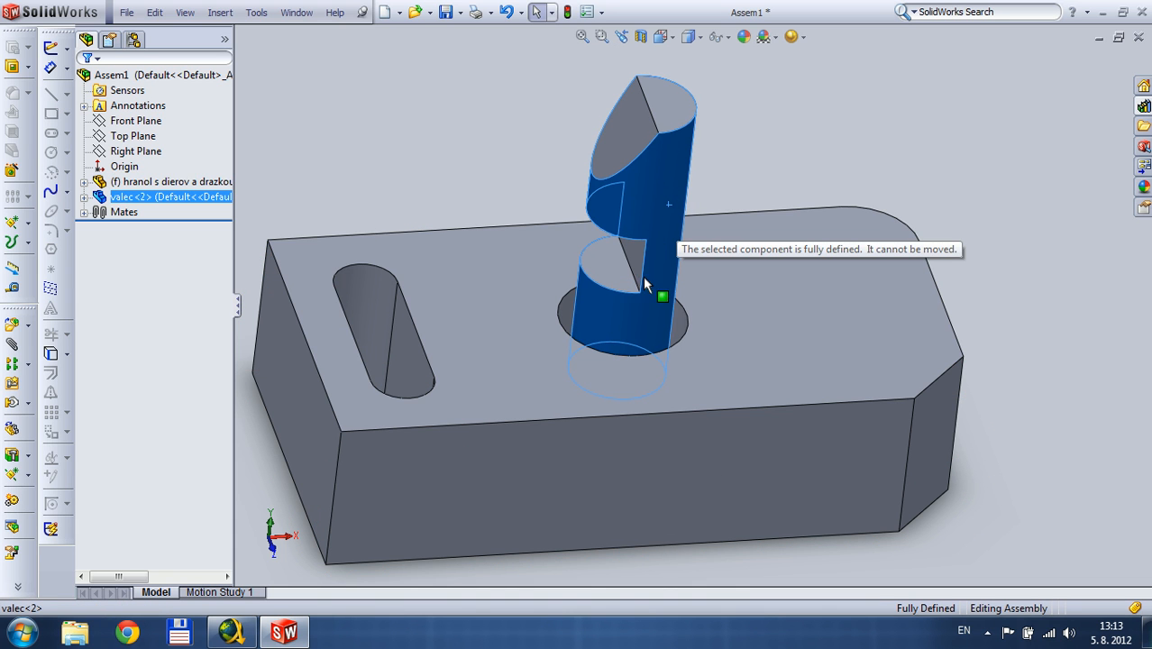
{"action": "left_click_drag", "start_coordinate": [620, 260], "coordinate": [592, 244]}
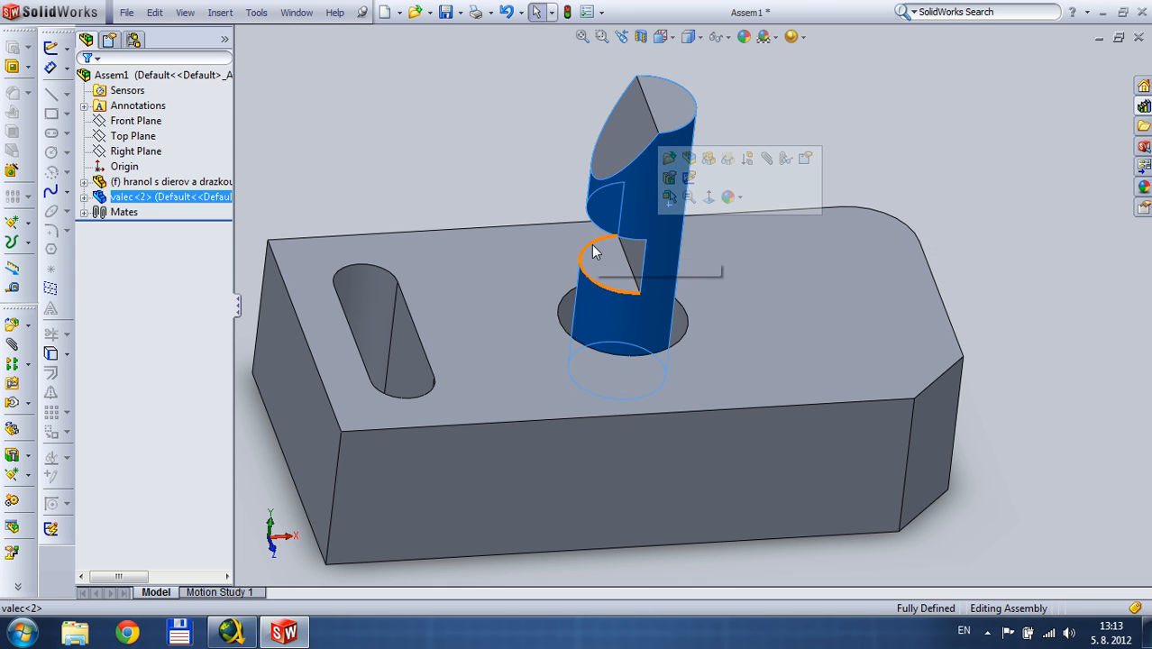
{"action": "left_click", "coordinate": [433, 172]}
{"action": "scroll", "coordinate": [486, 178], "scroll_direction": "up", "scroll_amount": 6}
{"action": "scroll", "coordinate": [478, 232], "scroll_direction": "down", "scroll_amount": 3}
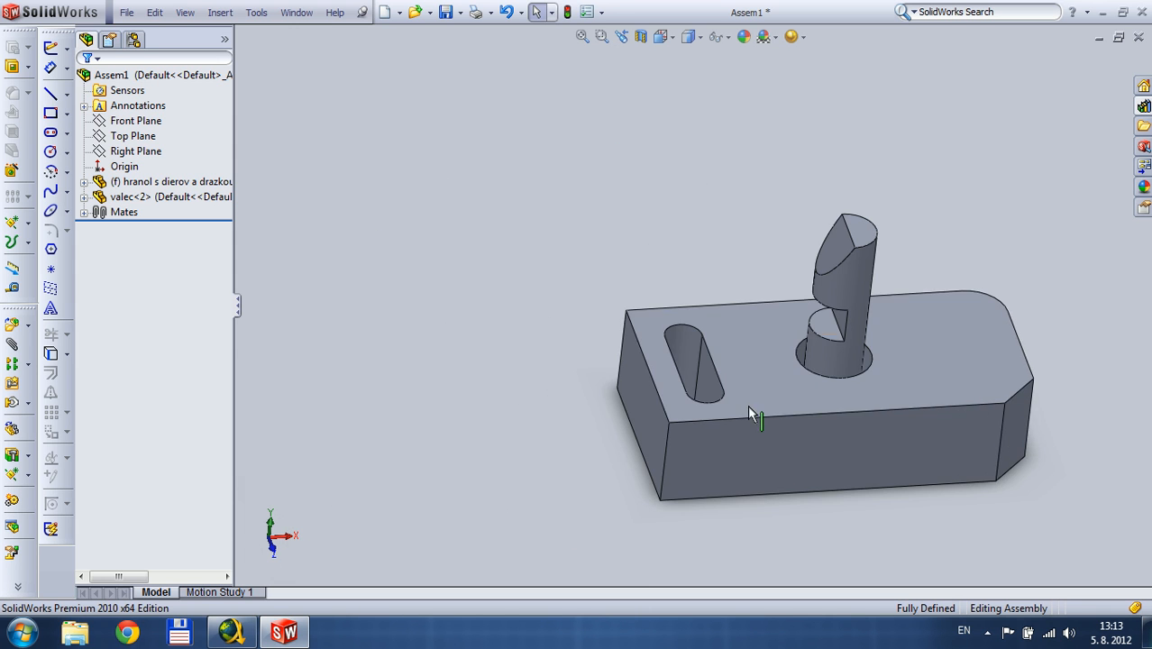
{"action": "scroll", "coordinate": [1103, 421], "scroll_direction": "up", "scroll_amount": 1}
{"action": "scroll", "coordinate": [707, 394], "scroll_direction": "down", "scroll_amount": 4}
{"action": "scroll", "coordinate": [587, 374], "scroll_direction": "up", "scroll_amount": 3}
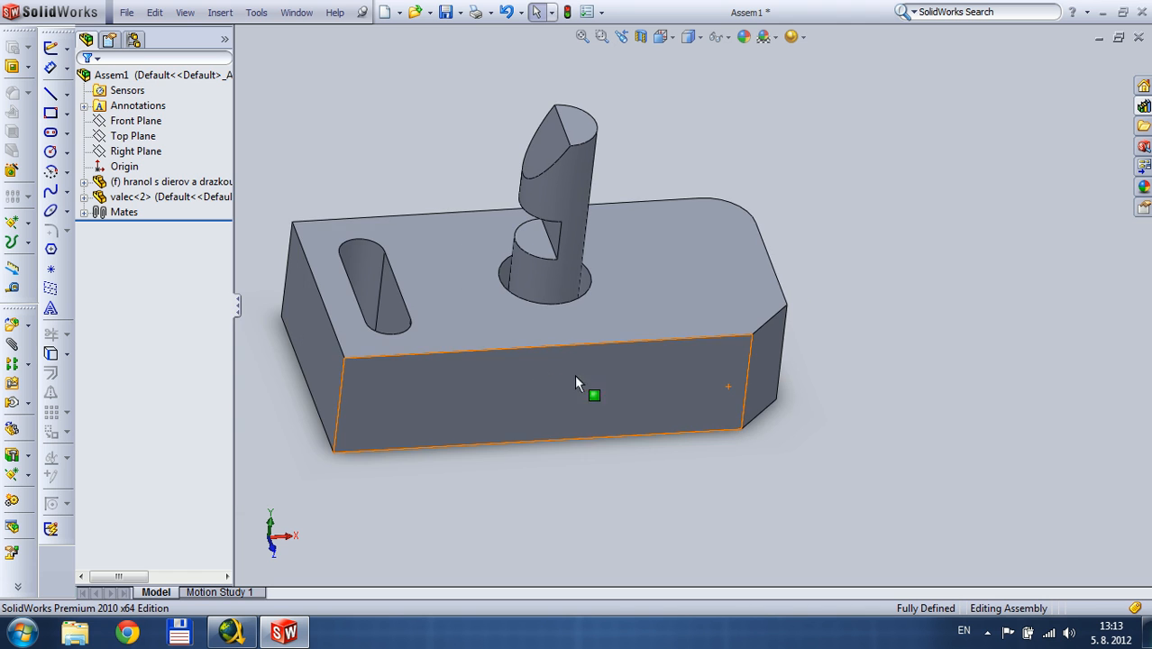
{"action": "middle_click_drag", "start_coordinate": [559, 335], "coordinate": [760, 277], "text": "ctrl"}
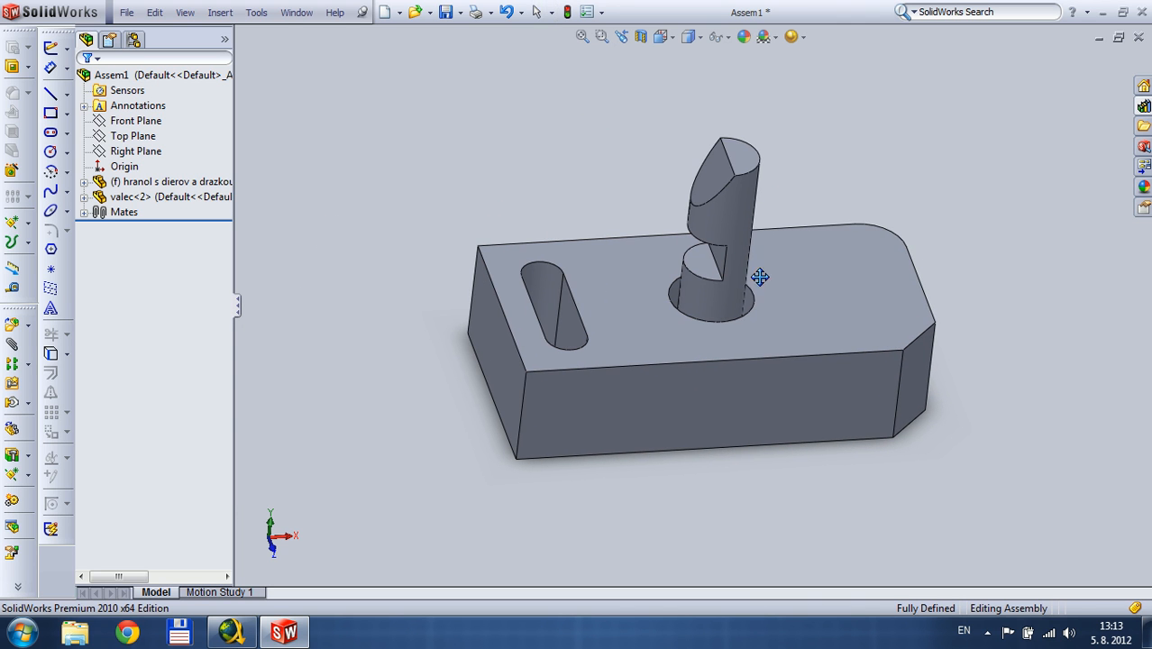
Review the available Advanced and Mechanical mate types without adding a mate.
{"action": "left_click", "coordinate": [16, 359]}
{"action": "key", "text": "Escape"}
{"action": "left_click", "coordinate": [17, 346]}
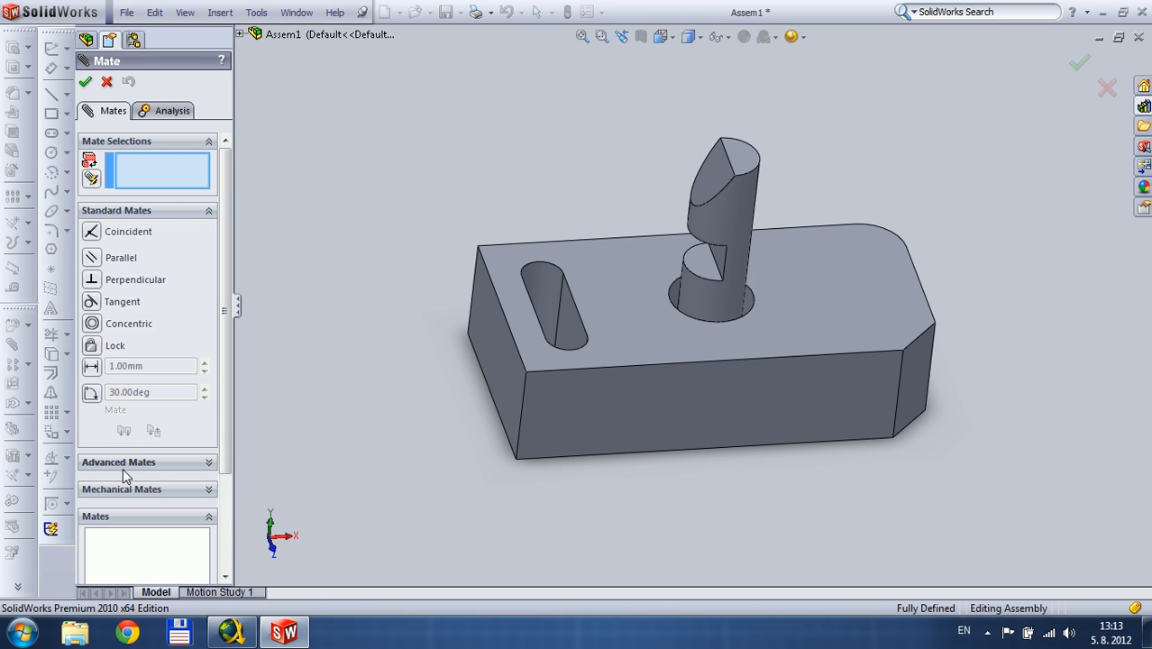
{"action": "left_click", "coordinate": [173, 463]}
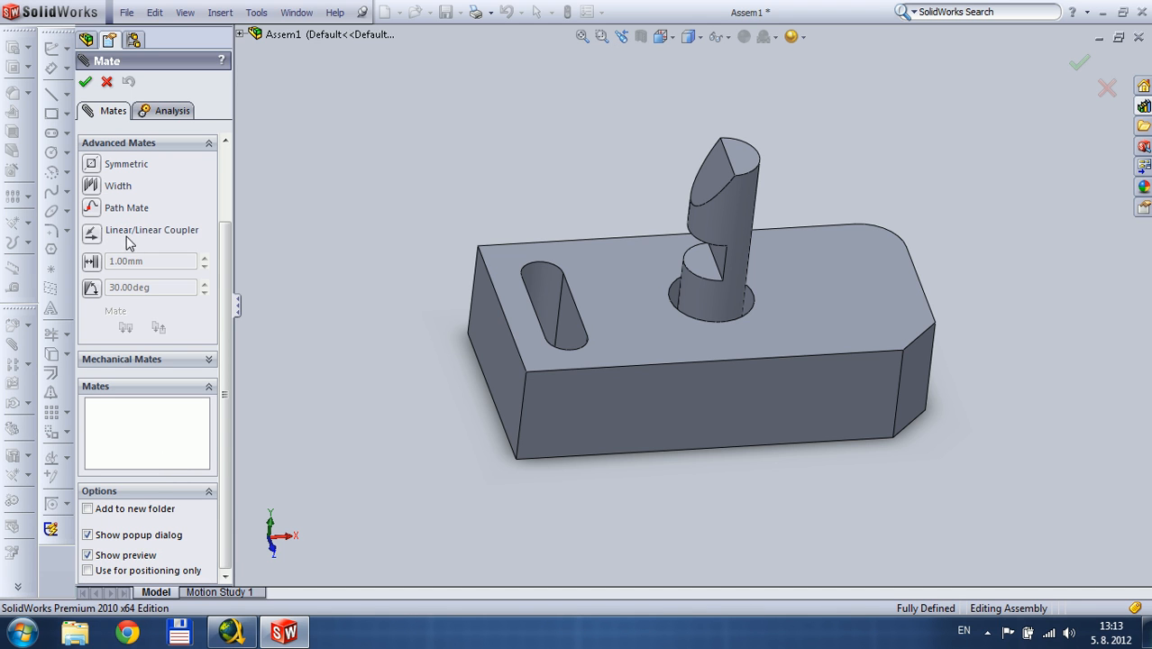
{"action": "left_click", "coordinate": [152, 360]}
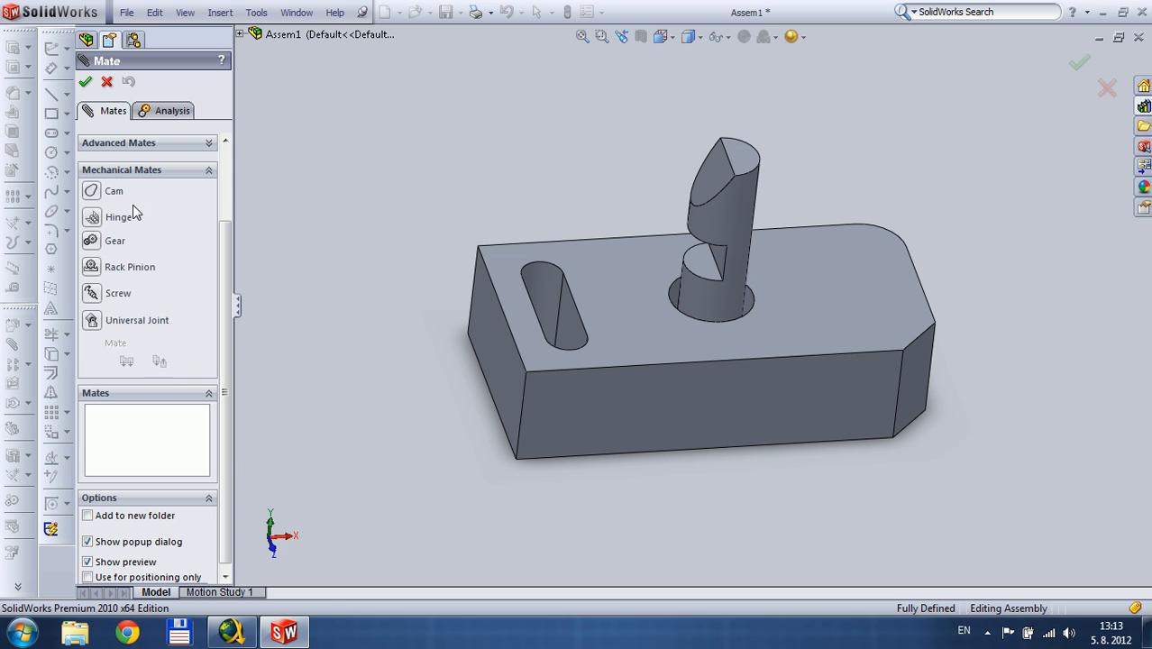
{"action": "left_click", "coordinate": [132, 143]}
{"action": "key", "text": "Escape"}
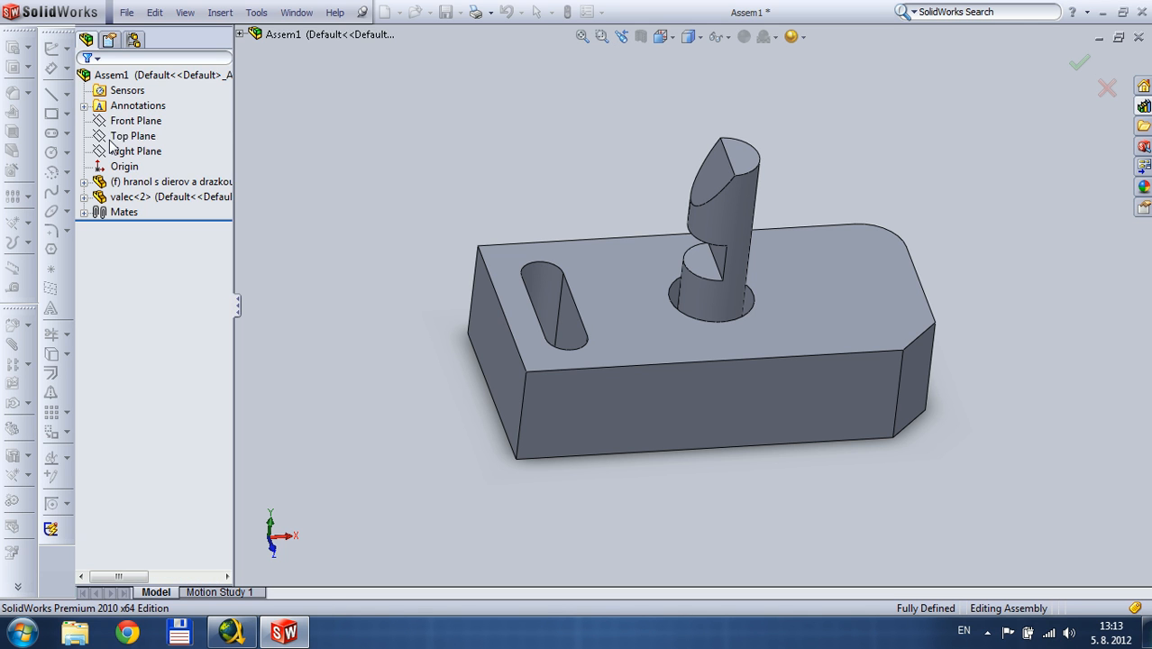
Select the cylinder and the block in turn, in the model and in the tree, to examine how each component is highlighted.
{"action": "scroll", "coordinate": [732, 242], "scroll_direction": "down", "scroll_amount": 2}
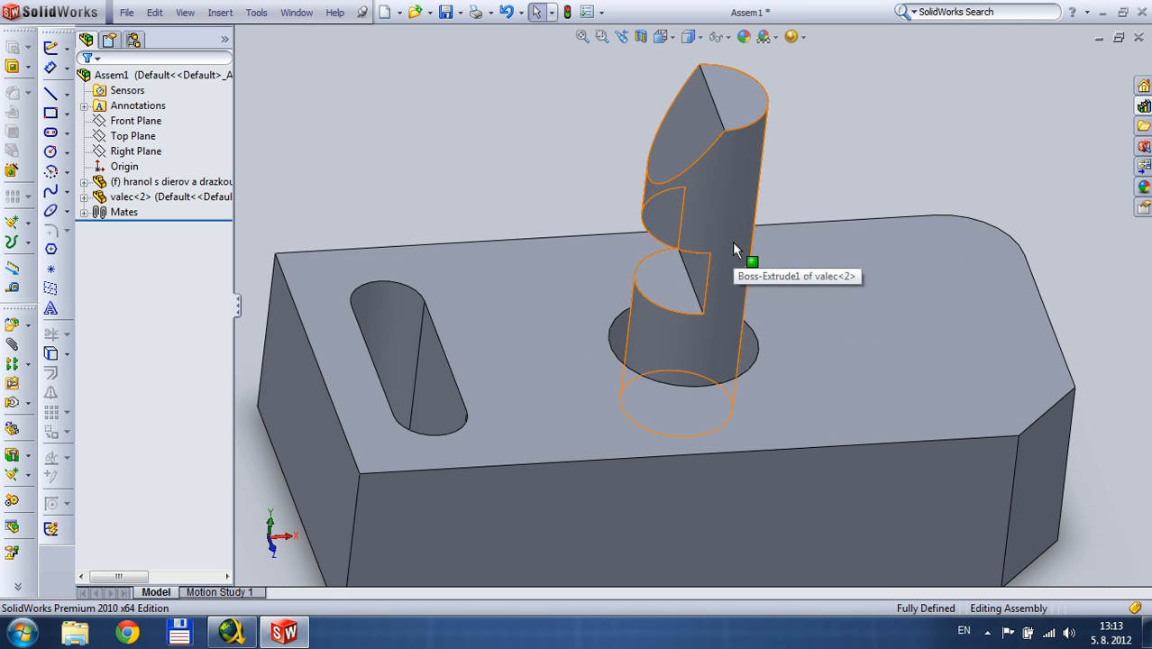
{"action": "scroll", "coordinate": [732, 241], "scroll_direction": "up", "scroll_amount": 2}
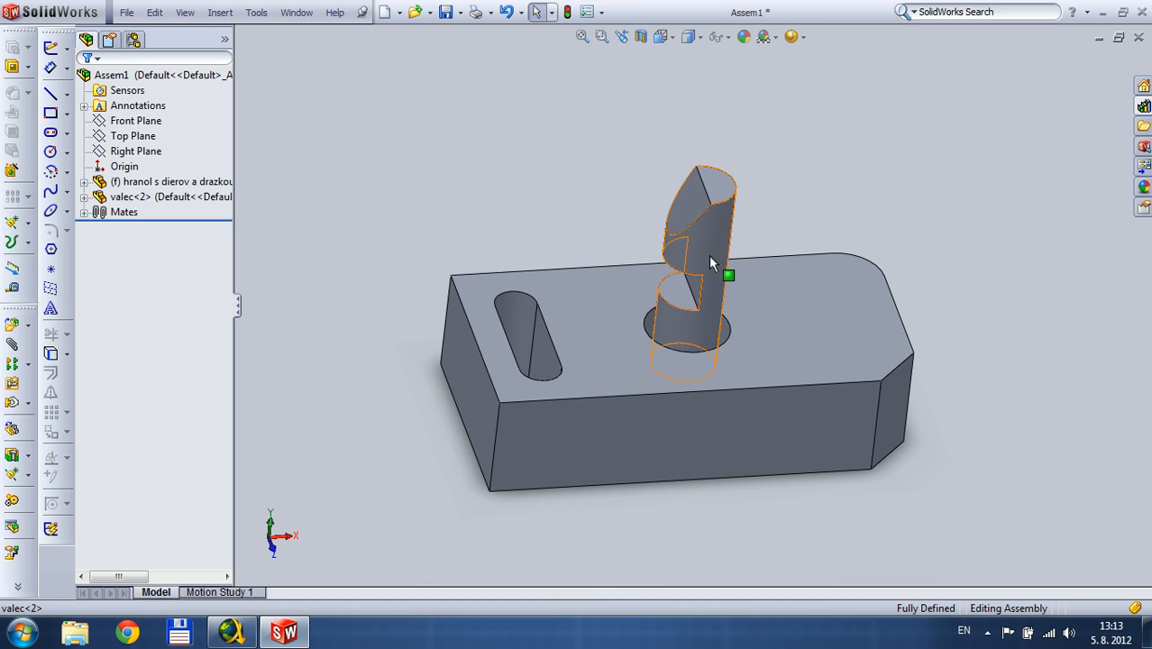
{"action": "left_click", "coordinate": [709, 255]}
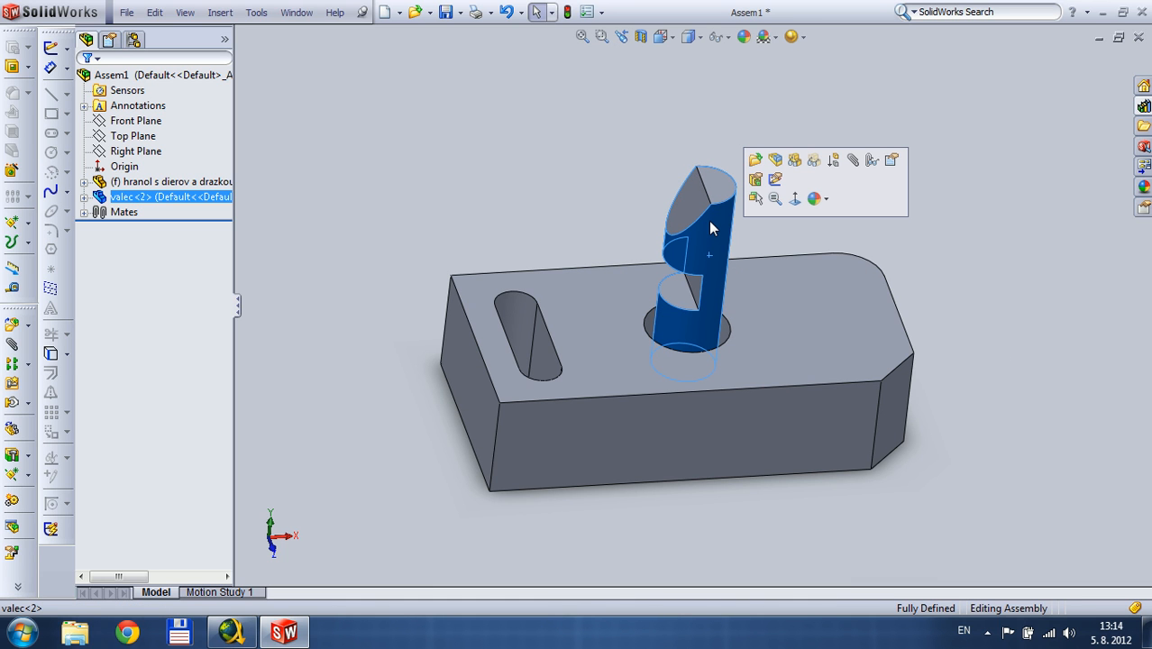
{"action": "left_click", "coordinate": [970, 268]}
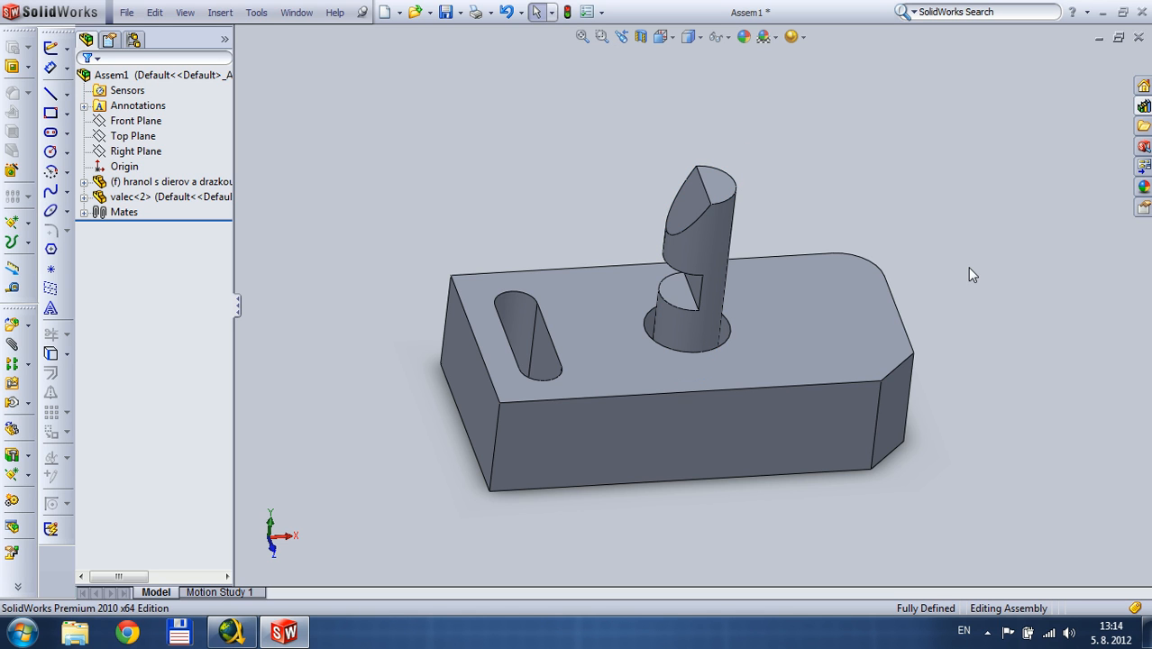
{"action": "left_click", "coordinate": [704, 244]}
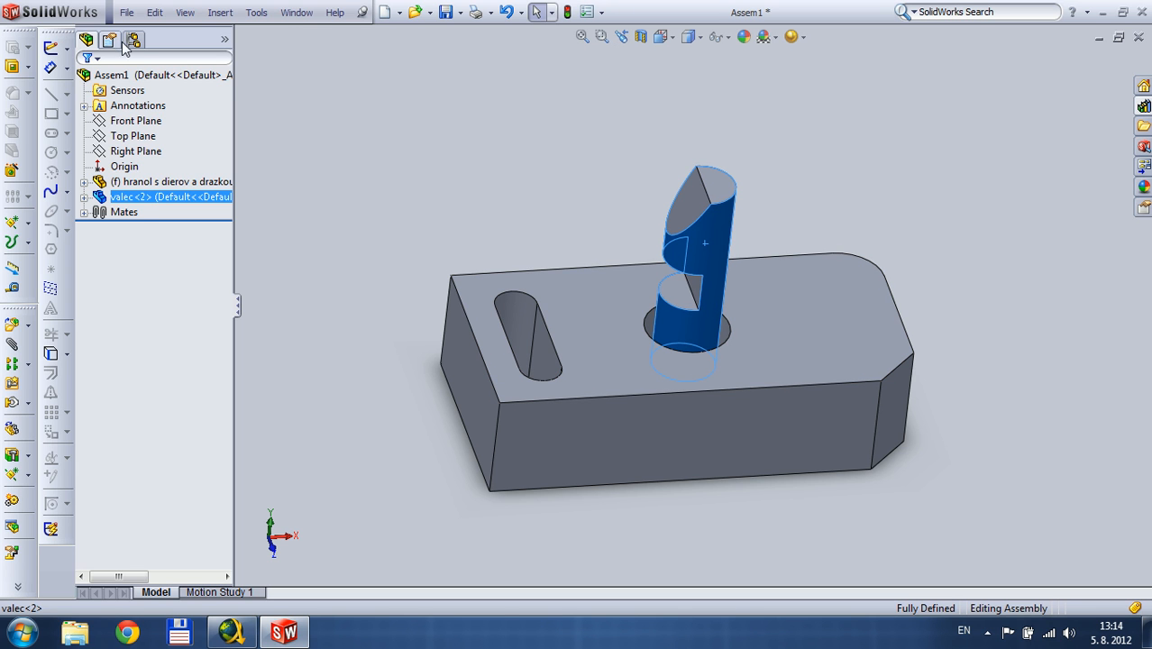
{"action": "left_click", "coordinate": [136, 181]}
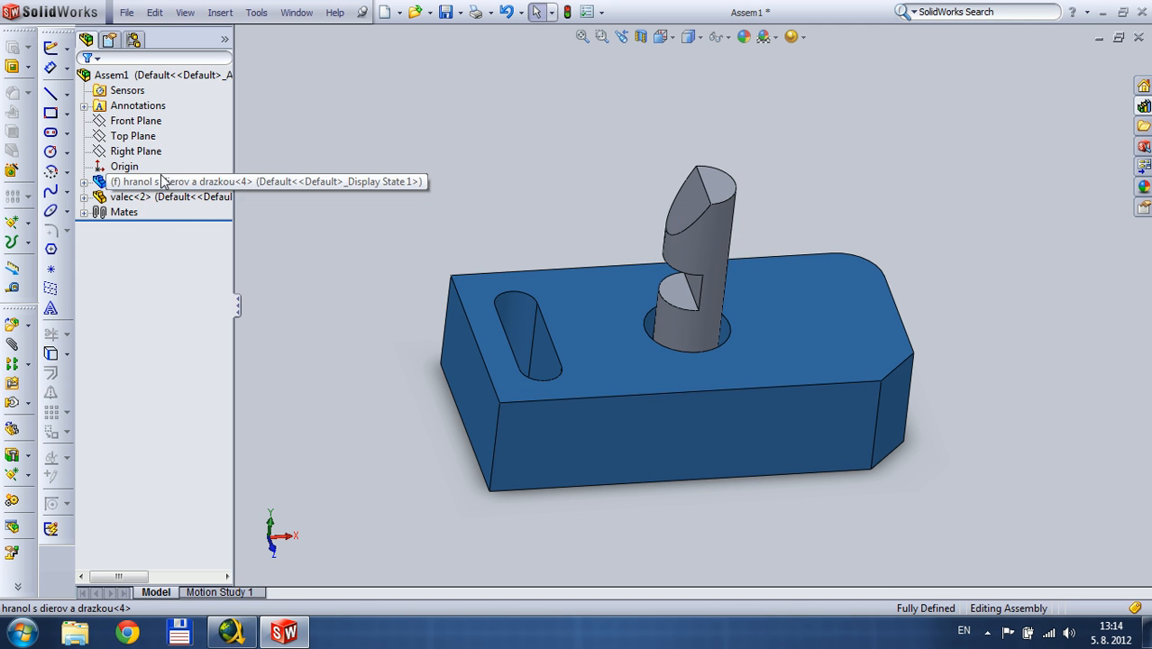
{"action": "left_click", "coordinate": [145, 195]}
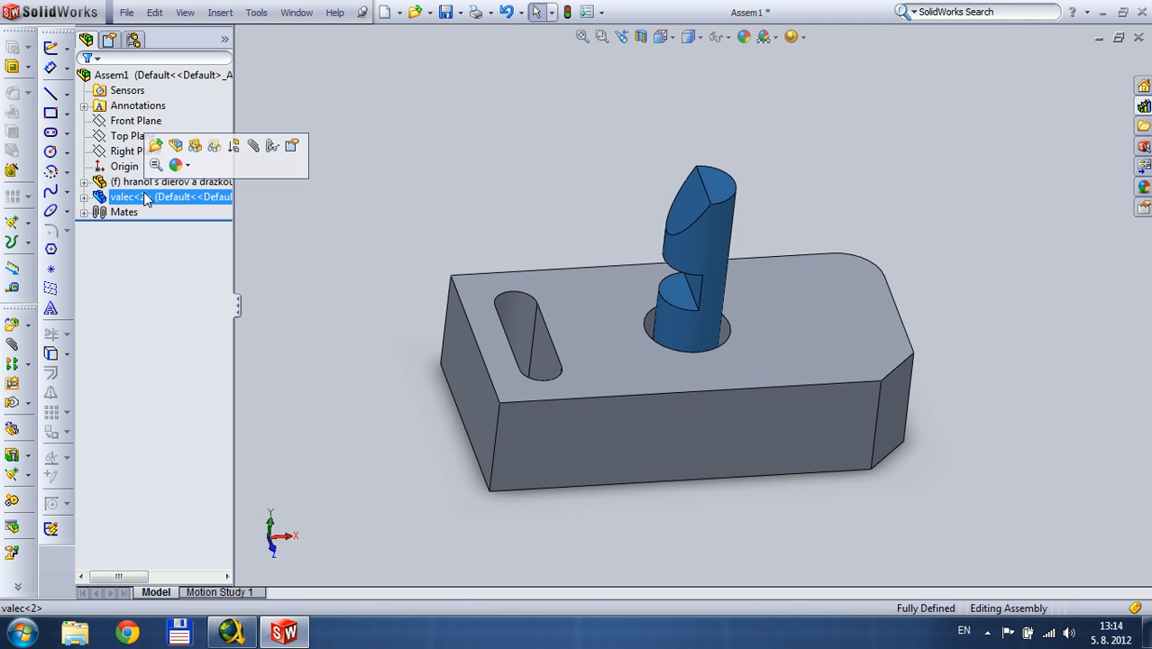
{"action": "left_click", "coordinate": [530, 202]}
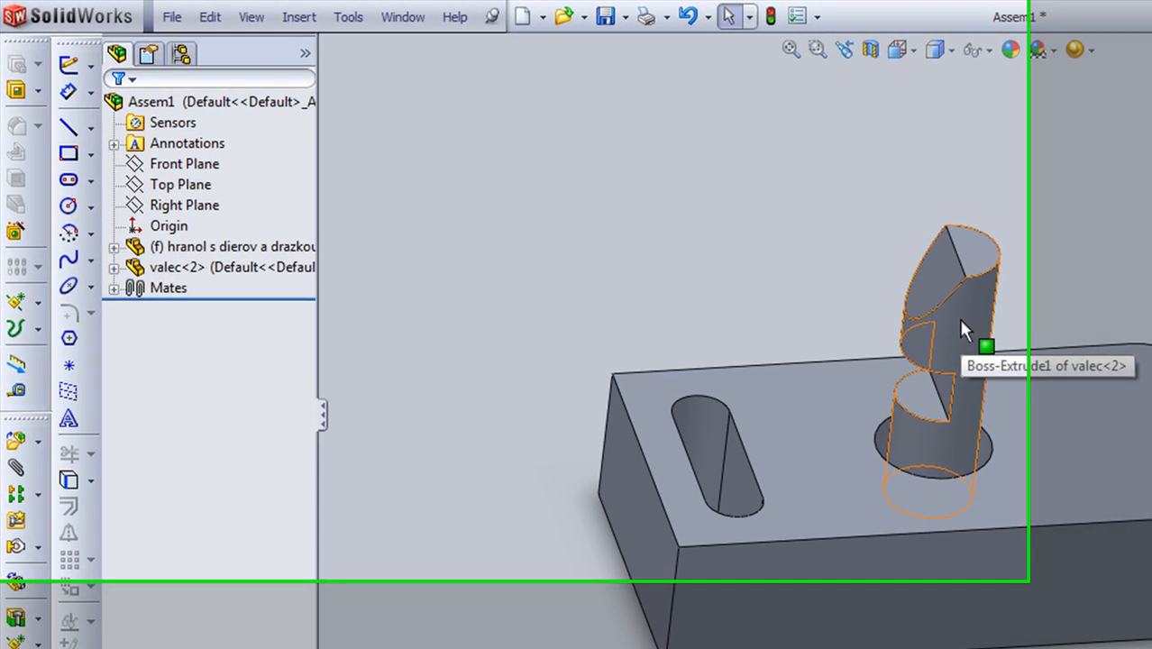
Display the list of mates attached to the cylinder and examine which faces its concentric mate references.
{"action": "left_click", "coordinate": [717, 250]}
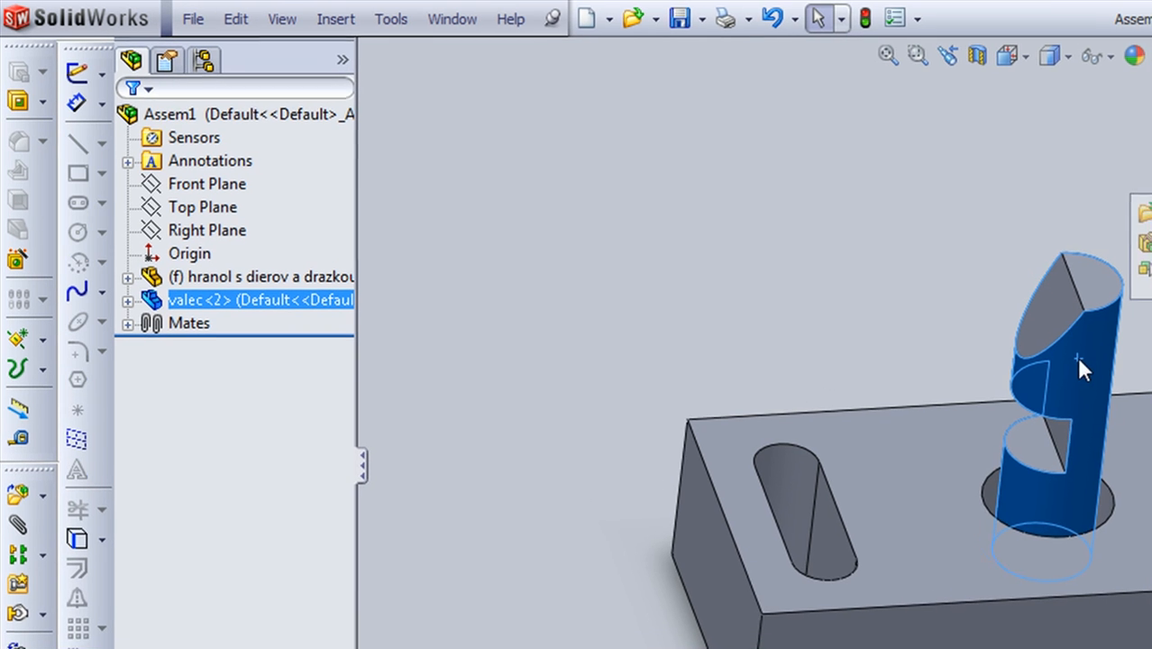
{"action": "left_click", "coordinate": [166, 65]}
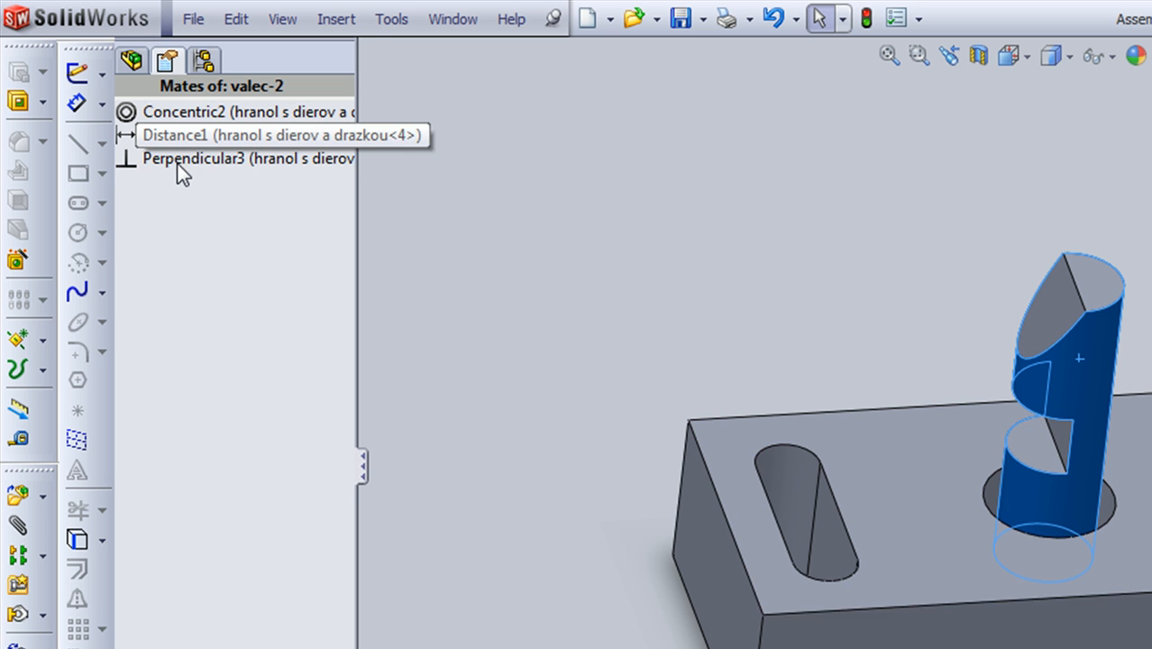
{"action": "left_click", "coordinate": [183, 112]}
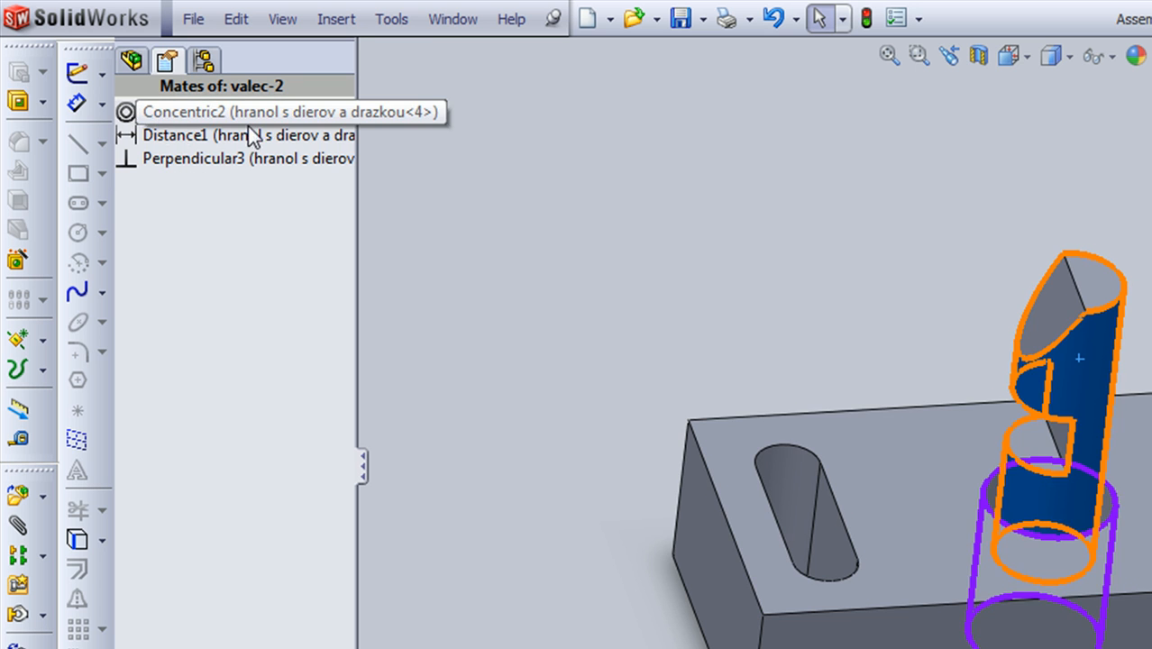
{"action": "left_click_drag", "start_coordinate": [361, 209], "coordinate": [592, 234]}
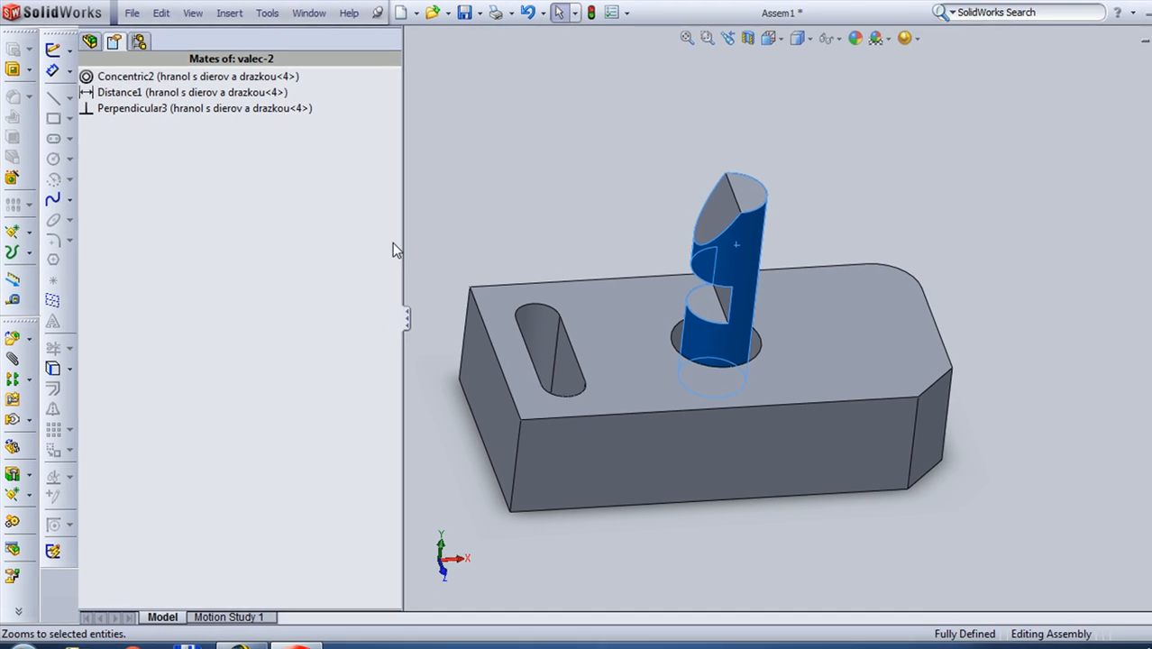
{"action": "left_click_drag", "start_coordinate": [385, 226], "coordinate": [233, 231]}
{"action": "left_click", "coordinate": [553, 225]}
Open the cylinder part "valec" from the assembly in its own window.
{"action": "scroll", "coordinate": [753, 325], "scroll_direction": "down", "scroll_amount": 3}
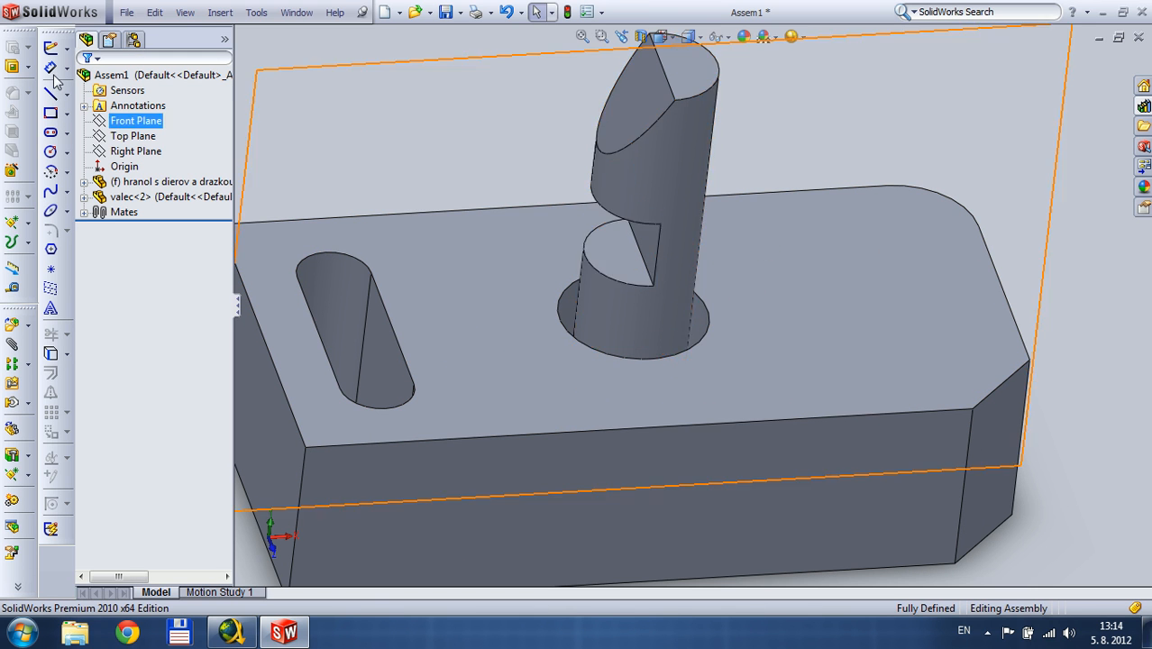
{"action": "key", "text": "f"}
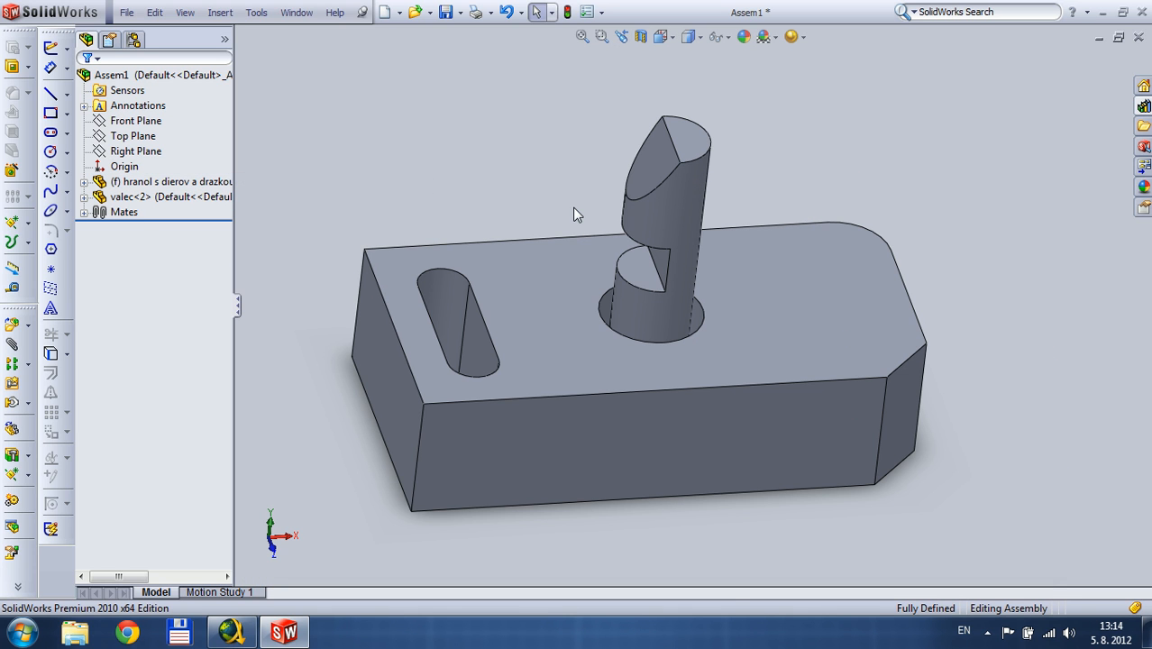
{"action": "middle_click_drag", "start_coordinate": [649, 257], "coordinate": [663, 228]}
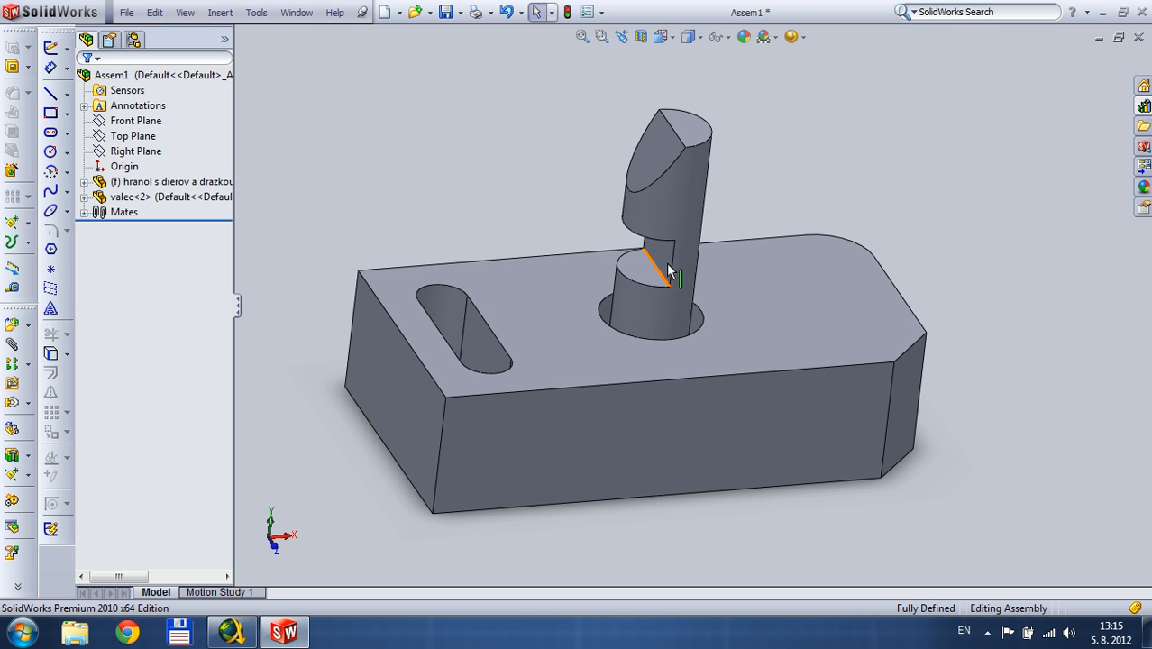
{"action": "left_click", "coordinate": [687, 214]}
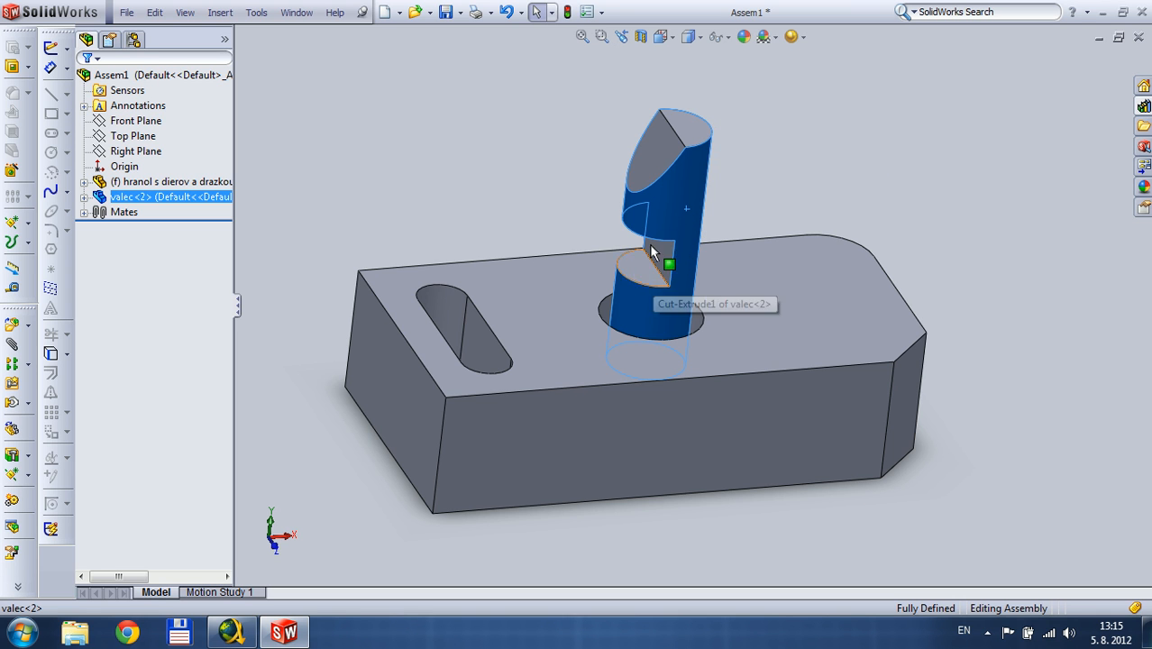
{"action": "middle_click_drag", "start_coordinate": [636, 273], "coordinate": [604, 245]}
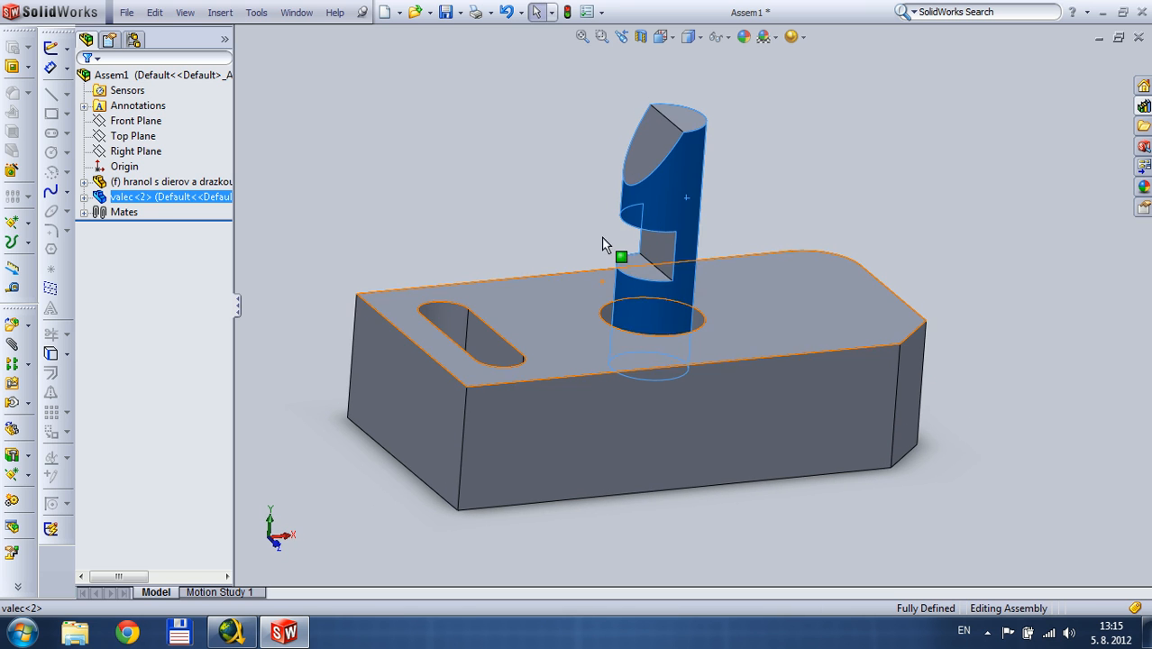
{"action": "right_click", "coordinate": [668, 201]}
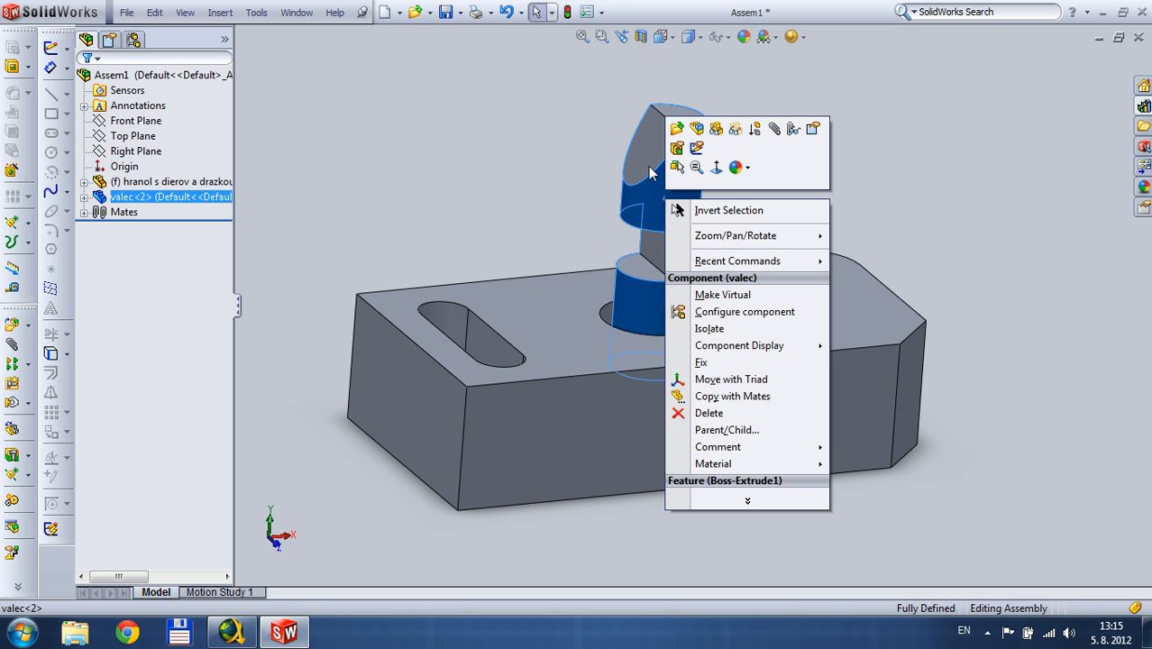
{"action": "left_click", "coordinate": [678, 137]}
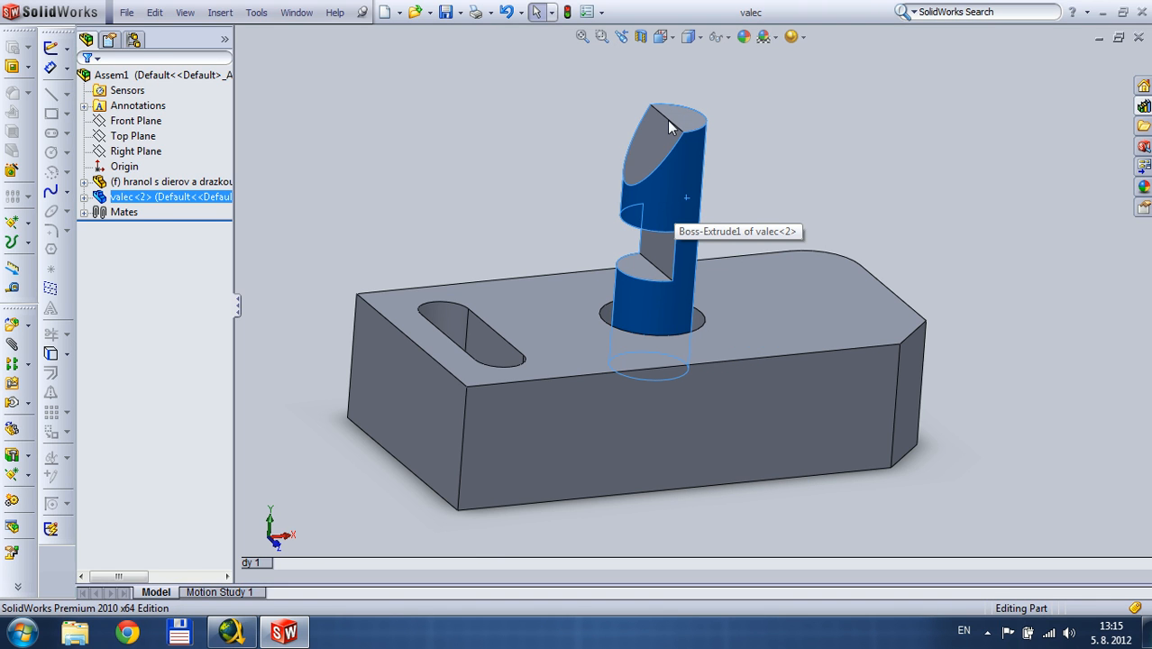
{"action": "scroll", "coordinate": [644, 297], "scroll_direction": "up", "scroll_amount": 2}
{"action": "scroll", "coordinate": [846, 210], "scroll_direction": "down", "scroll_amount": 3}
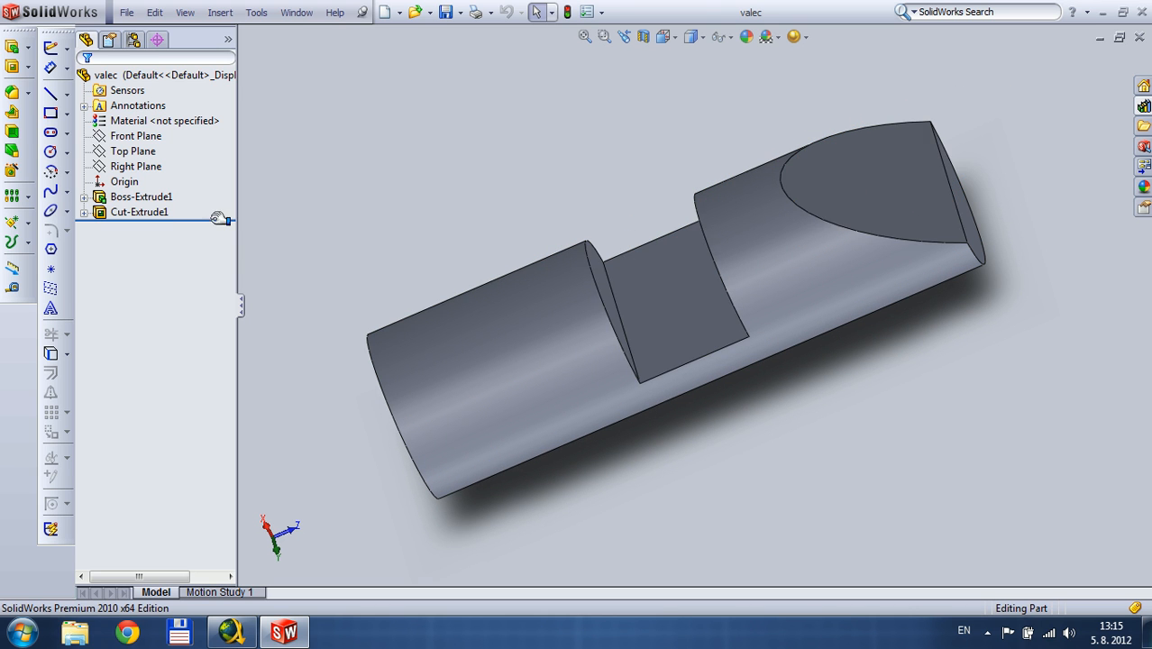
Review the definition of the cylinder's Cut-Extrude1 feature and leave it without changing anything.
{"action": "left_click_drag", "start_coordinate": [168, 220], "coordinate": [167, 217]}
{"action": "left_click", "coordinate": [159, 218]}
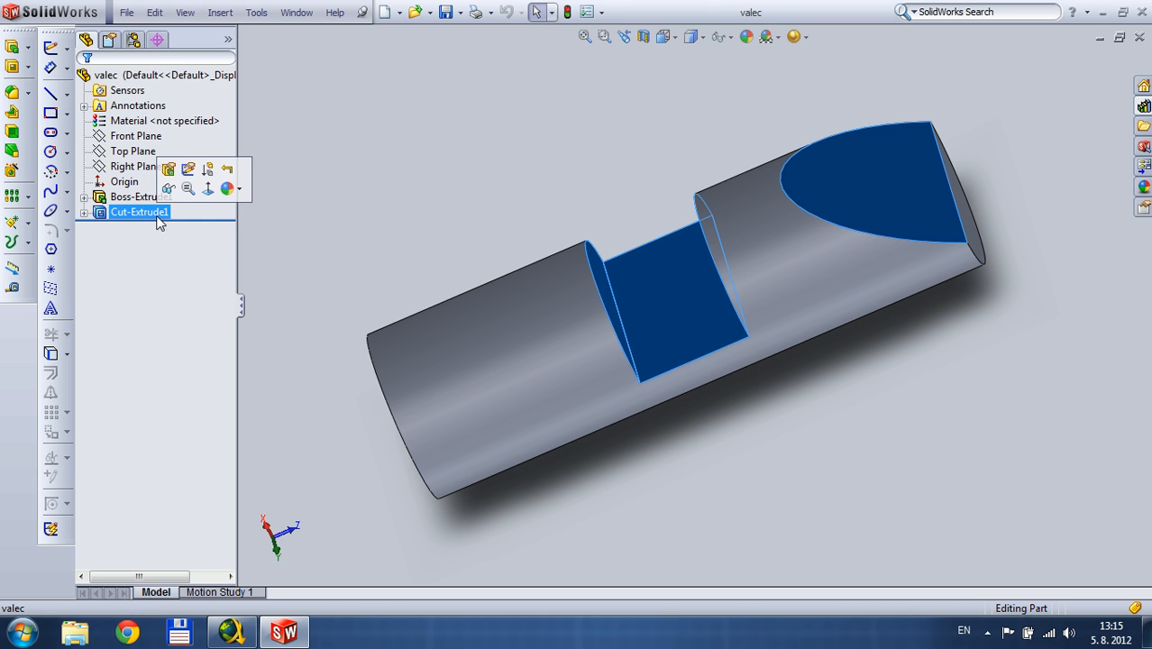
{"action": "right_click", "coordinate": [159, 219]}
{"action": "left_click", "coordinate": [187, 171]}
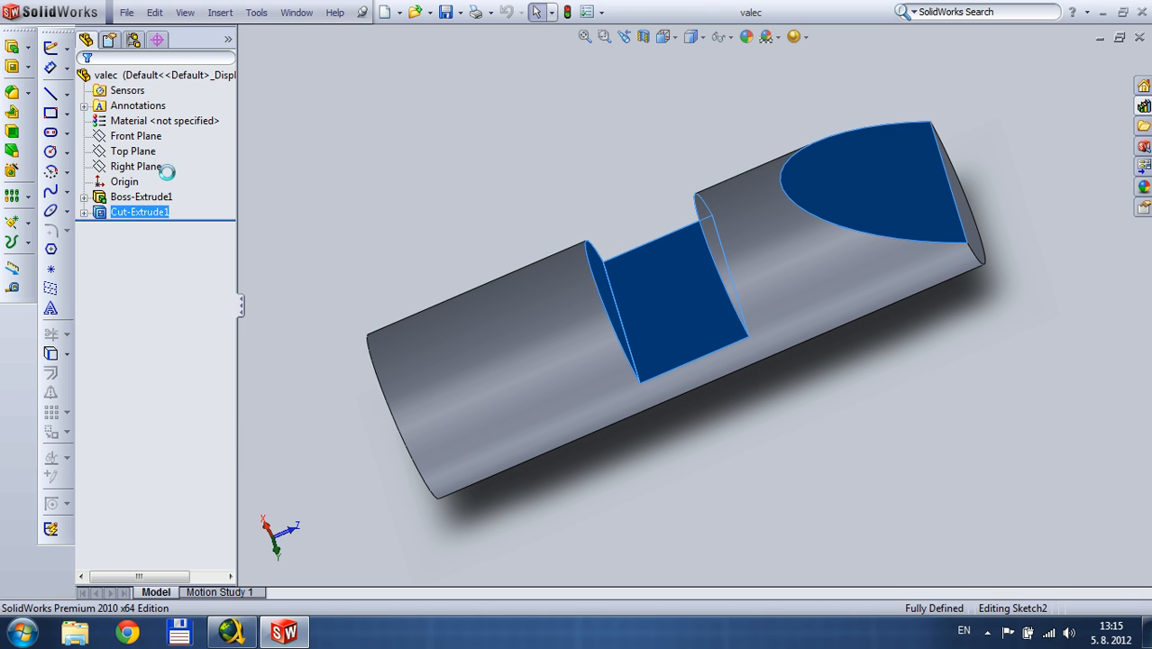
{"action": "mouse_move", "coordinate": [710, 471]}
{"action": "middle_mouse_down"}
{"action": "mouse_move", "coordinate": [745, 381]}
{"action": "mouse_move", "coordinate": [841, 363]}
{"action": "mouse_move", "coordinate": [767, 410]}
{"action": "middle_mouse_up"}
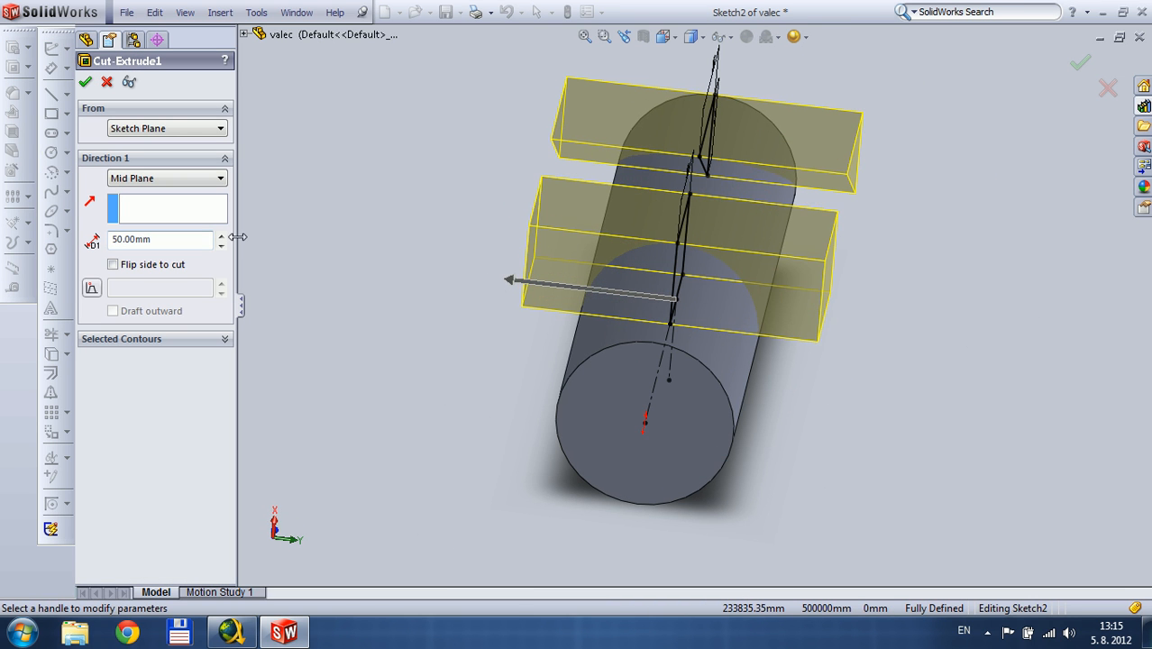
{"action": "left_click", "coordinate": [221, 236]}
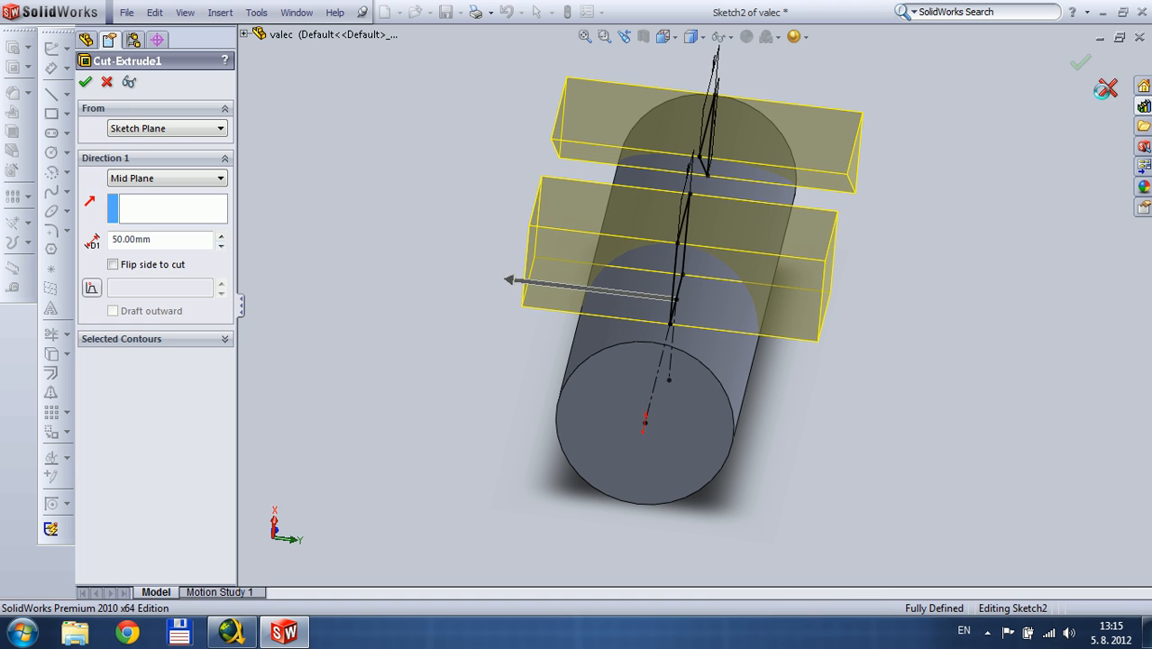
{"action": "left_click", "coordinate": [1107, 87]}
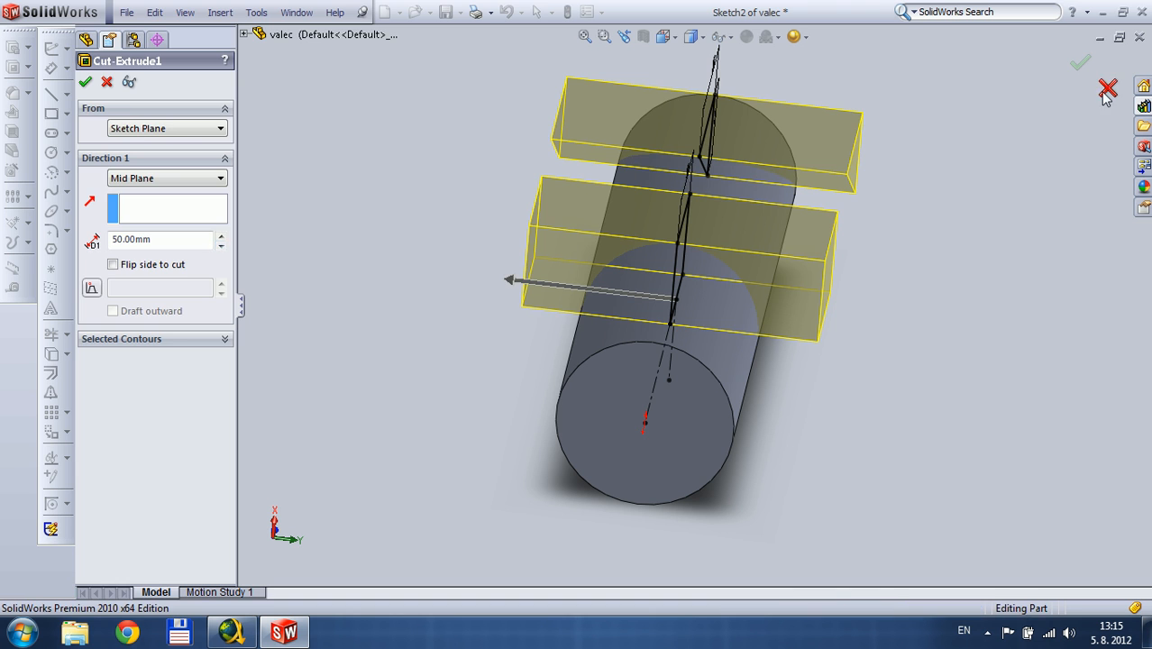
Close the cylinder part and rebuild the assembly on returning to it.
{"action": "left_click", "coordinate": [1139, 38]}
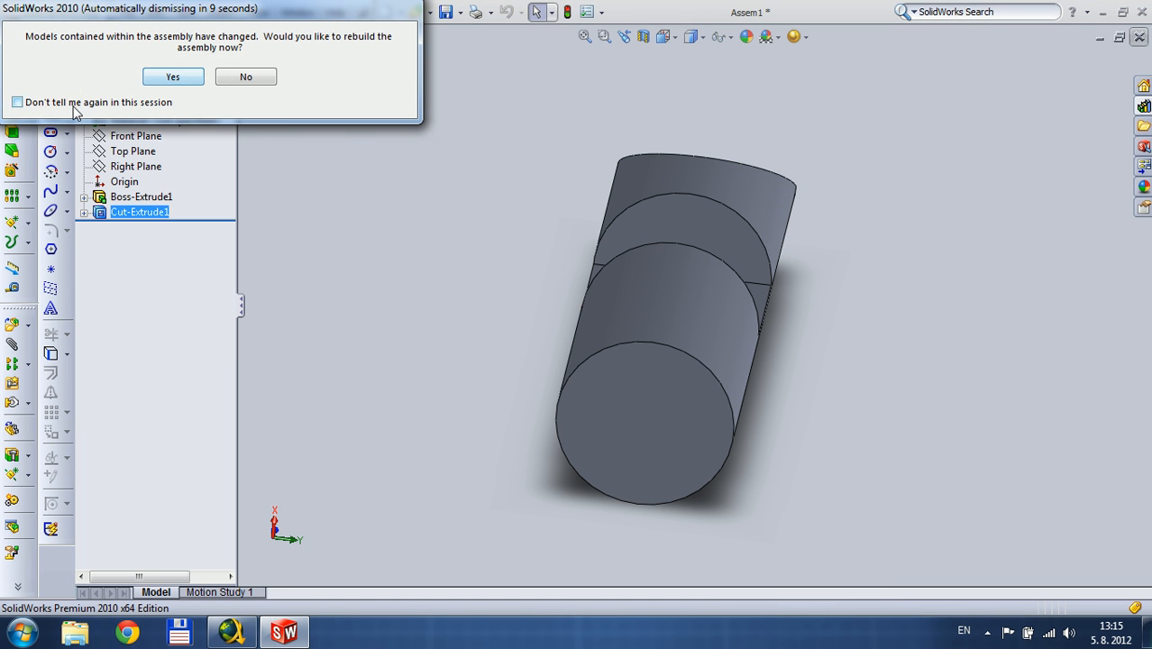
{"action": "left_click", "coordinate": [192, 82]}
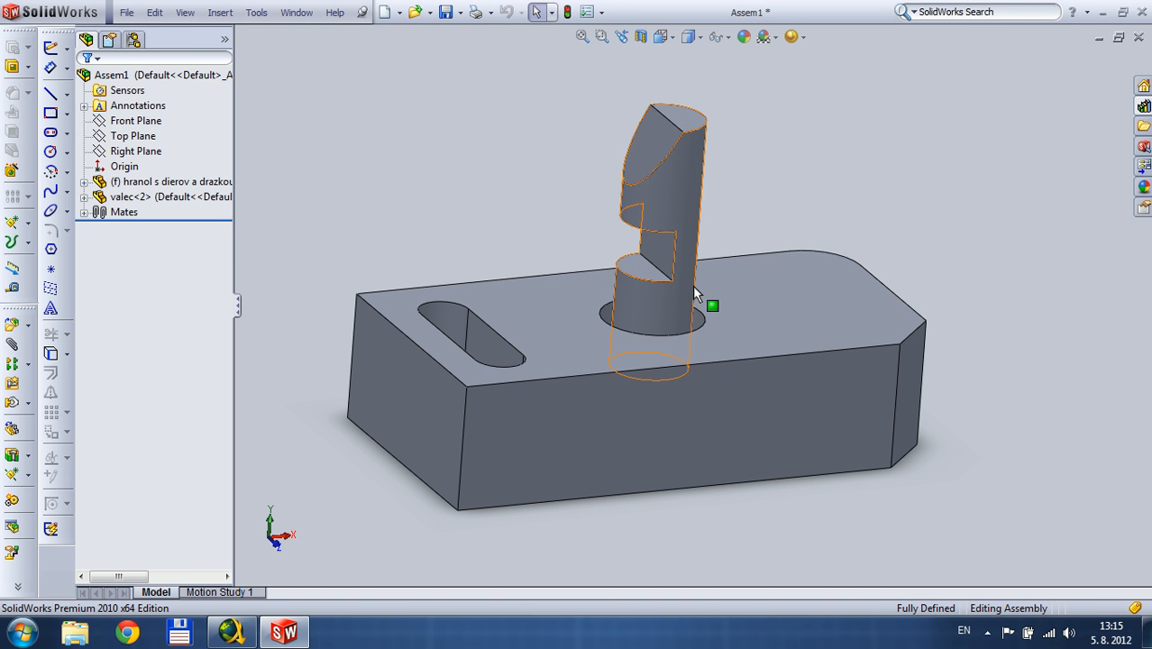
{"action": "scroll", "coordinate": [830, 227], "scroll_direction": "down", "scroll_amount": 2}
{"action": "scroll", "coordinate": [542, 281], "scroll_direction": "up", "scroll_amount": 2}
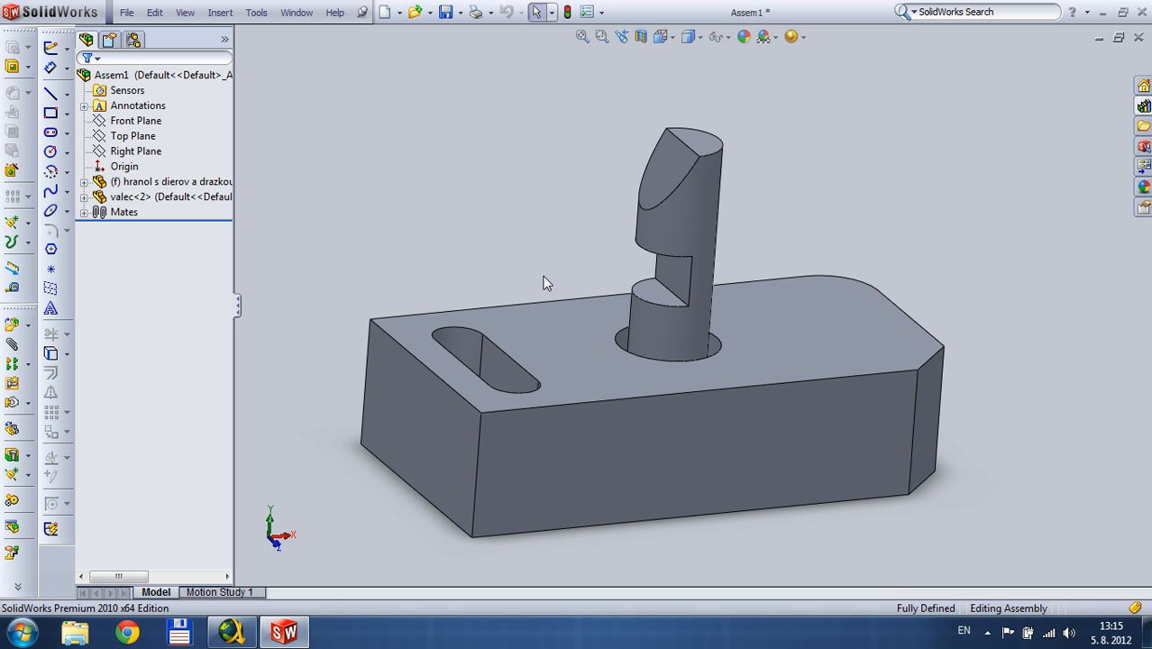
Start editing the cylinder part "valec" in the context of the assembly.
{"action": "left_click", "coordinate": [678, 332]}
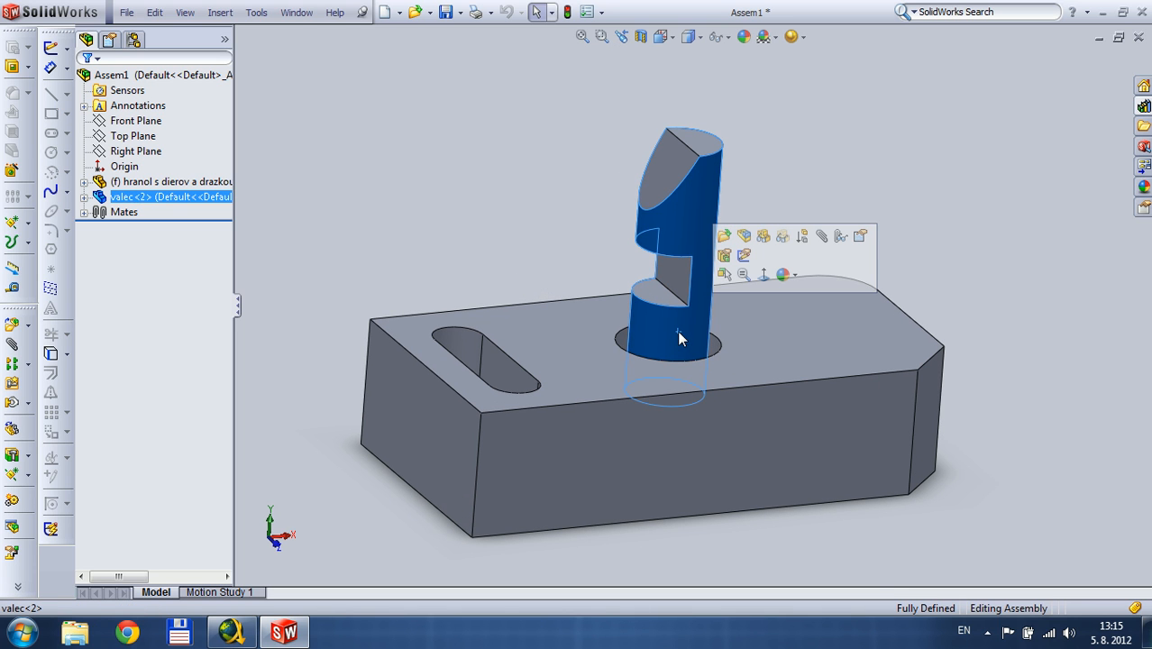
{"action": "right_click", "coordinate": [677, 330]}
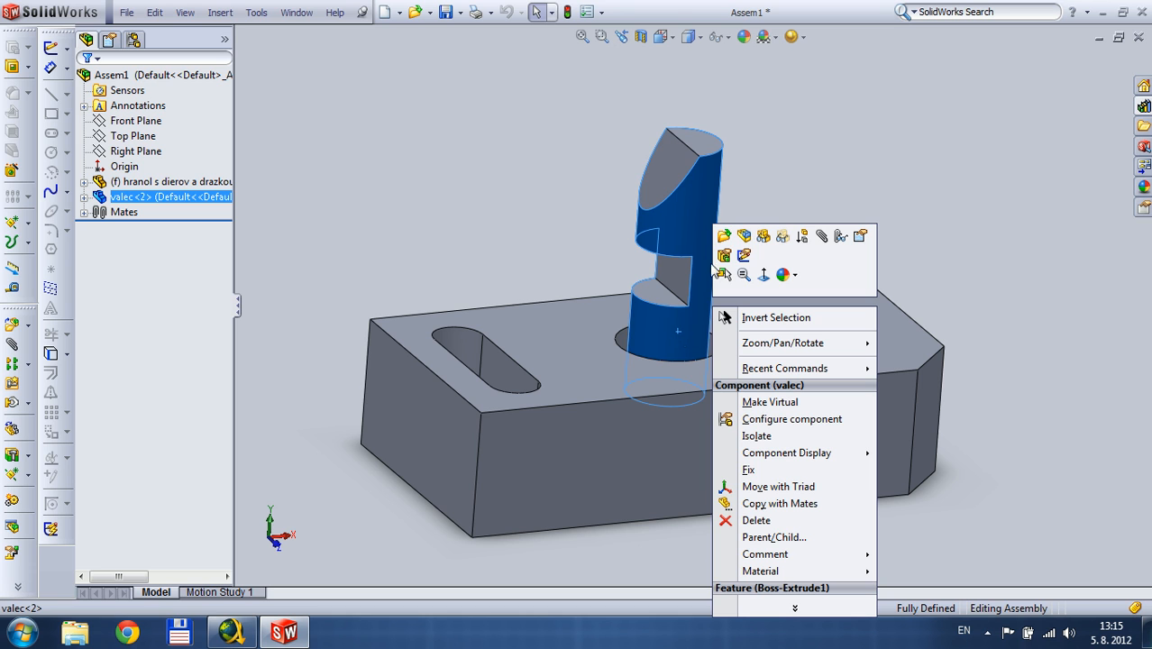
{"action": "right_click", "coordinate": [160, 196]}
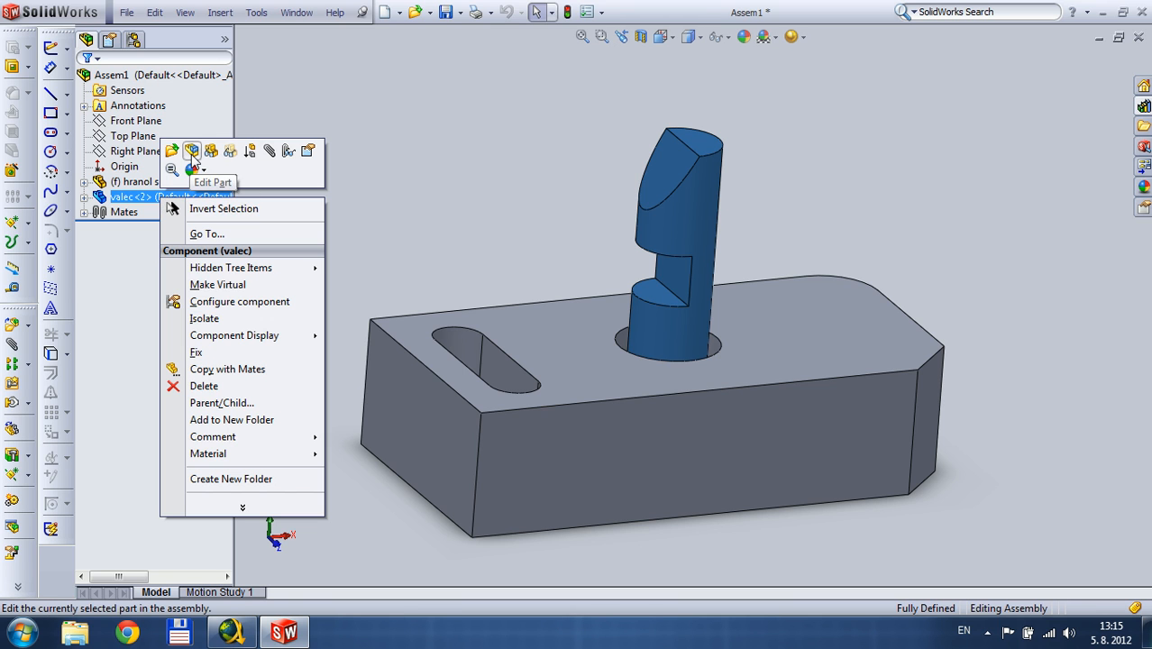
{"action": "left_click", "coordinate": [192, 153]}
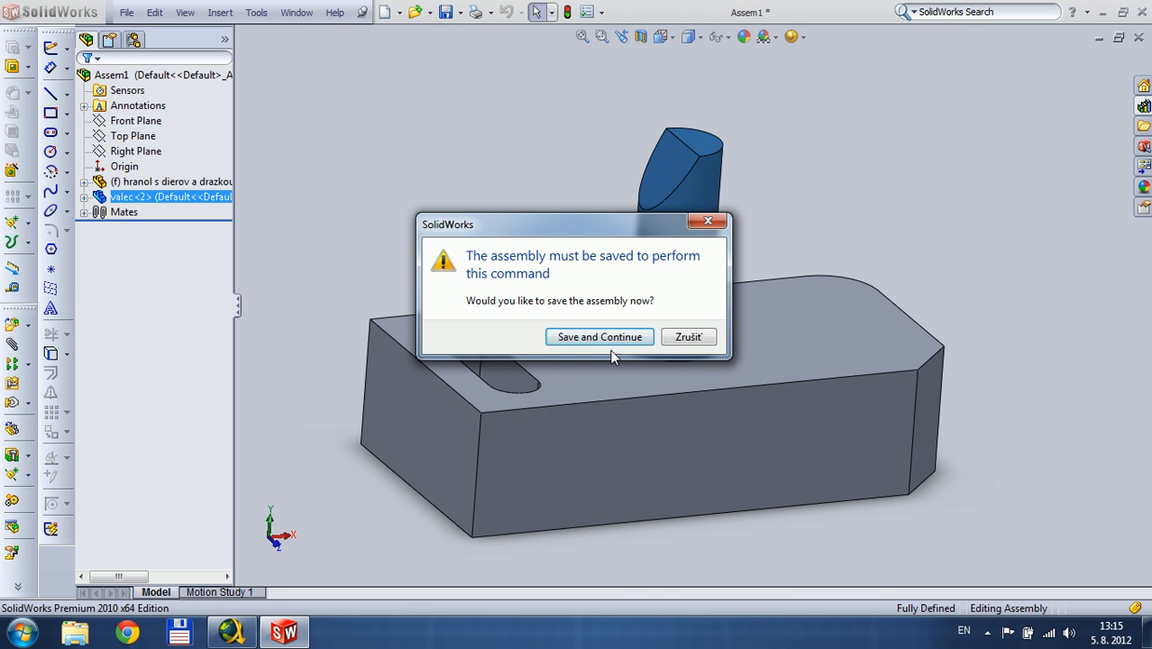
Save the assembly as "zostava 1" in the subory folder and continue into editing the cylinder part.
{"action": "left_click", "coordinate": [619, 340]}
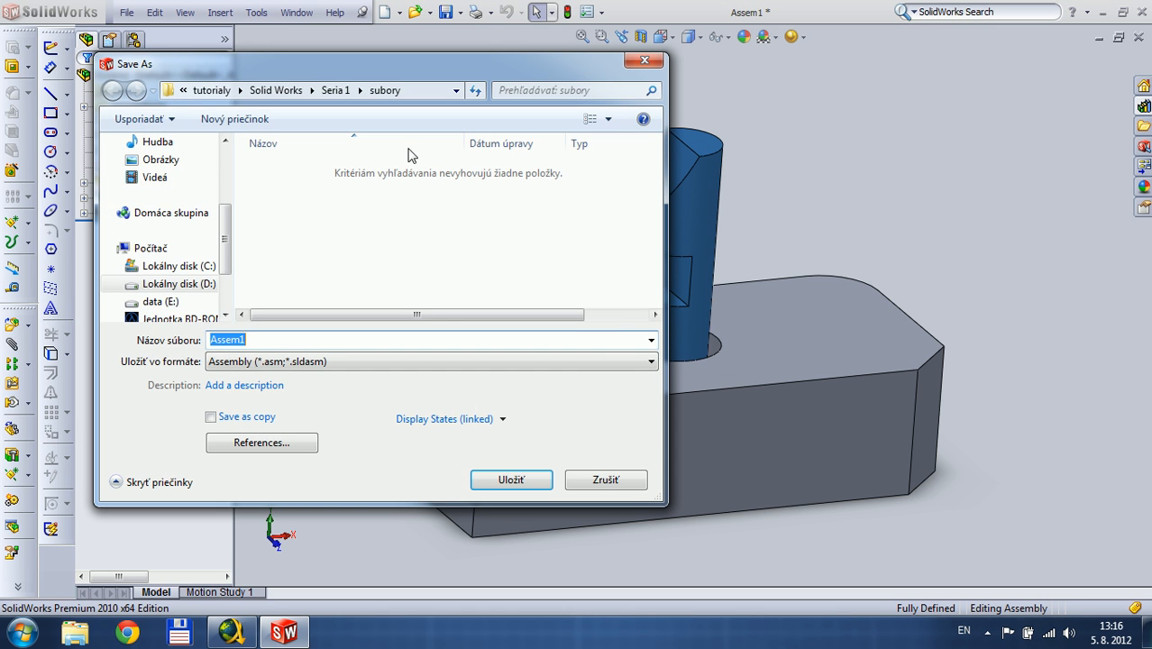
{"action": "type", "text": "zosta"}
{"action": "type", "text": "1"}
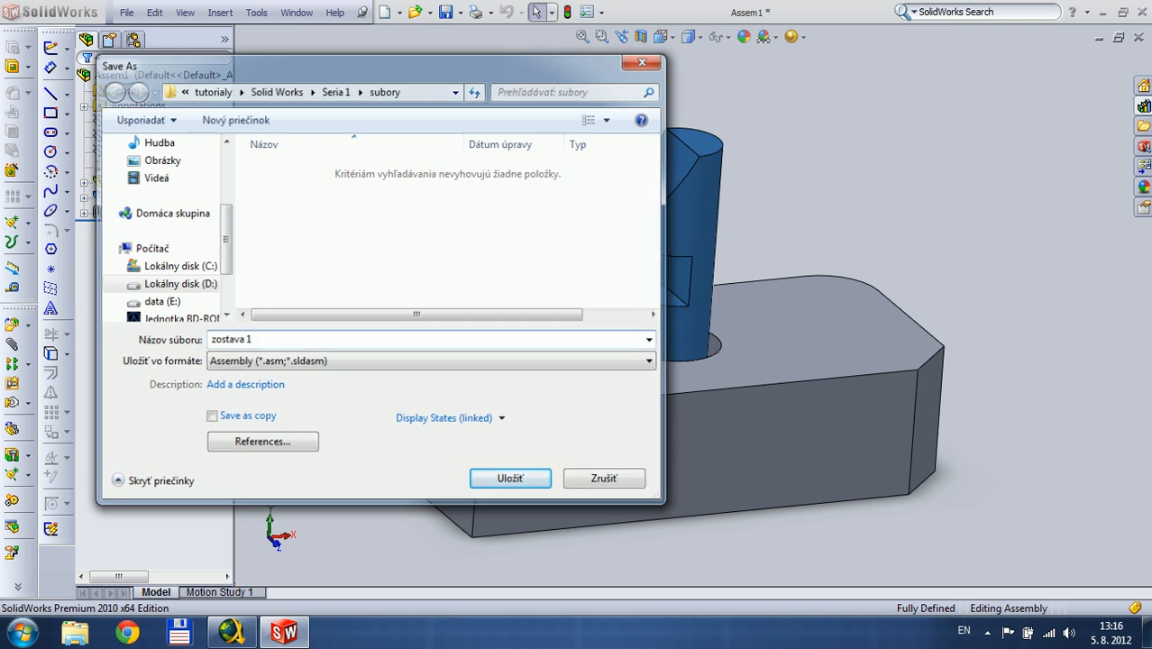
{"action": "key", "text": "Return"}
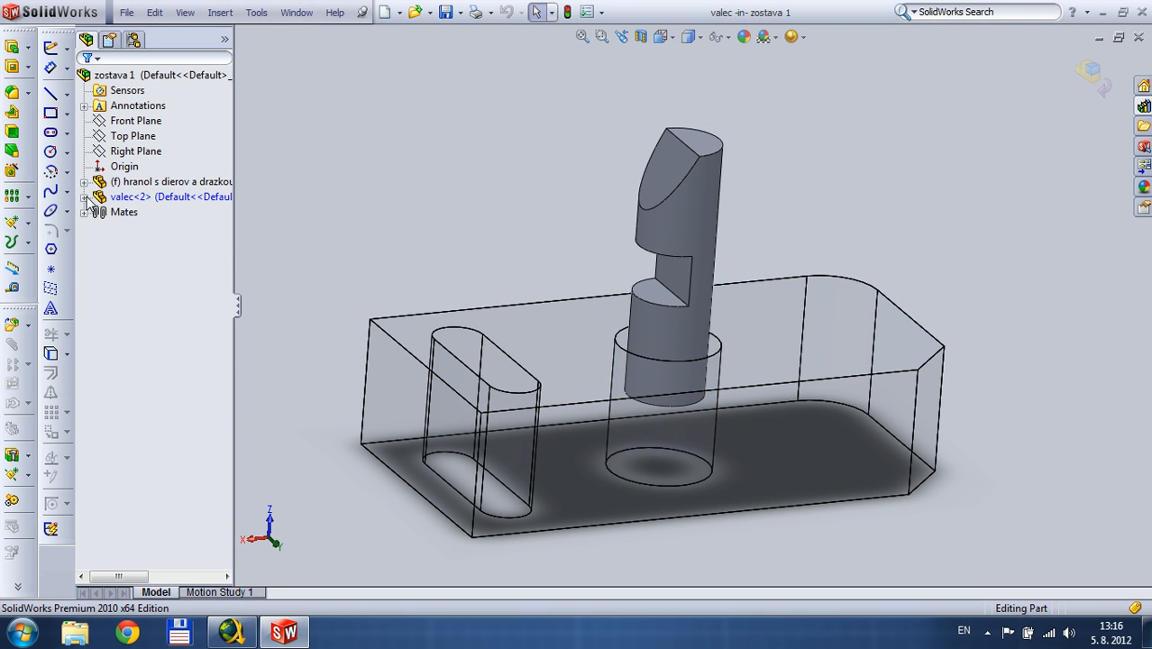
Expand the cylinder's entry in the feature tree and examine which geometry belongs to Boss-Extrude1 and Cut-Extrude1.
{"action": "left_click", "coordinate": [84, 197]}
{"action": "left_click", "coordinate": [127, 213]}
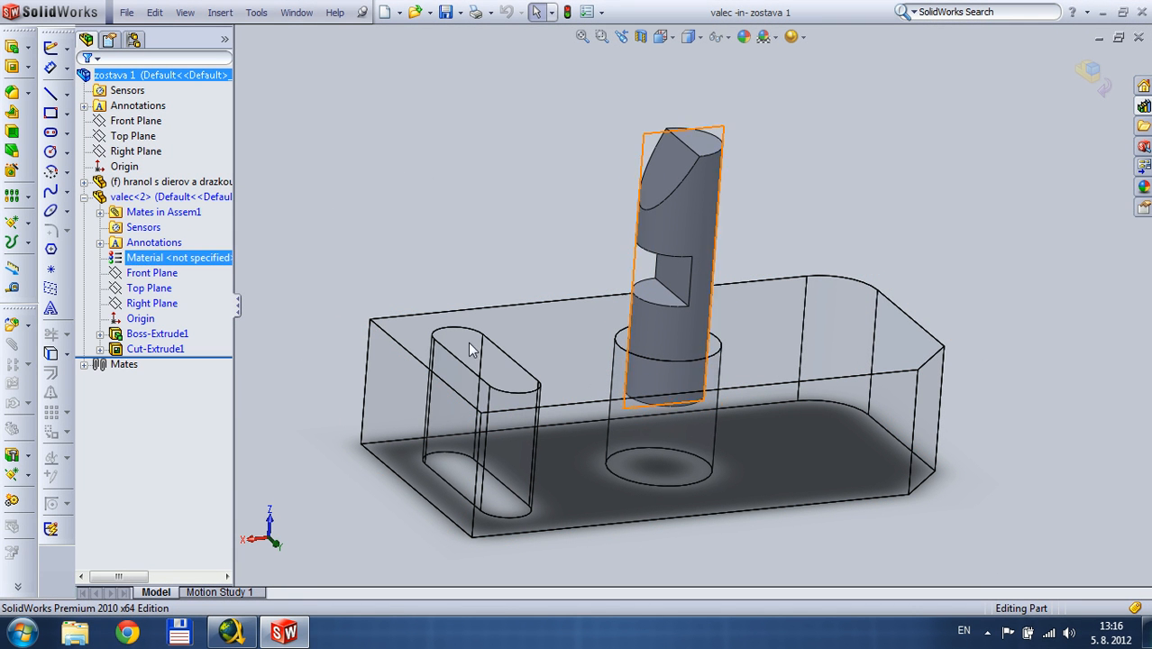
{"action": "scroll", "coordinate": [681, 270], "scroll_direction": "down", "scroll_amount": 5}
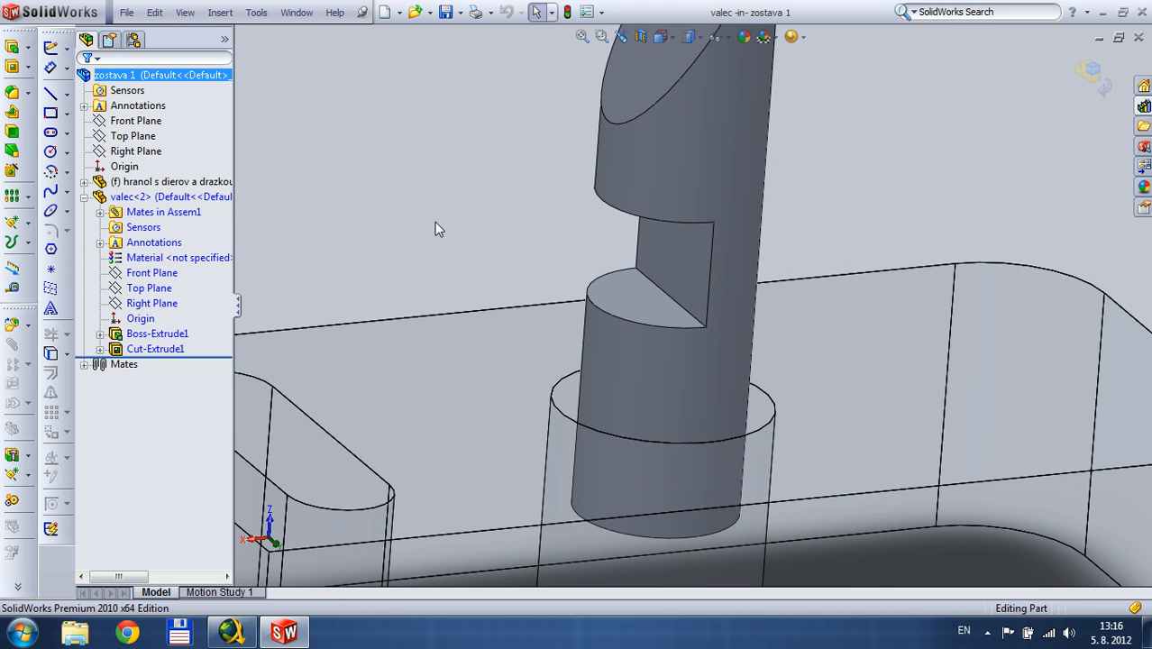
{"action": "scroll", "coordinate": [437, 223], "scroll_direction": "up", "scroll_amount": 5}
{"action": "left_click", "coordinate": [144, 335]}
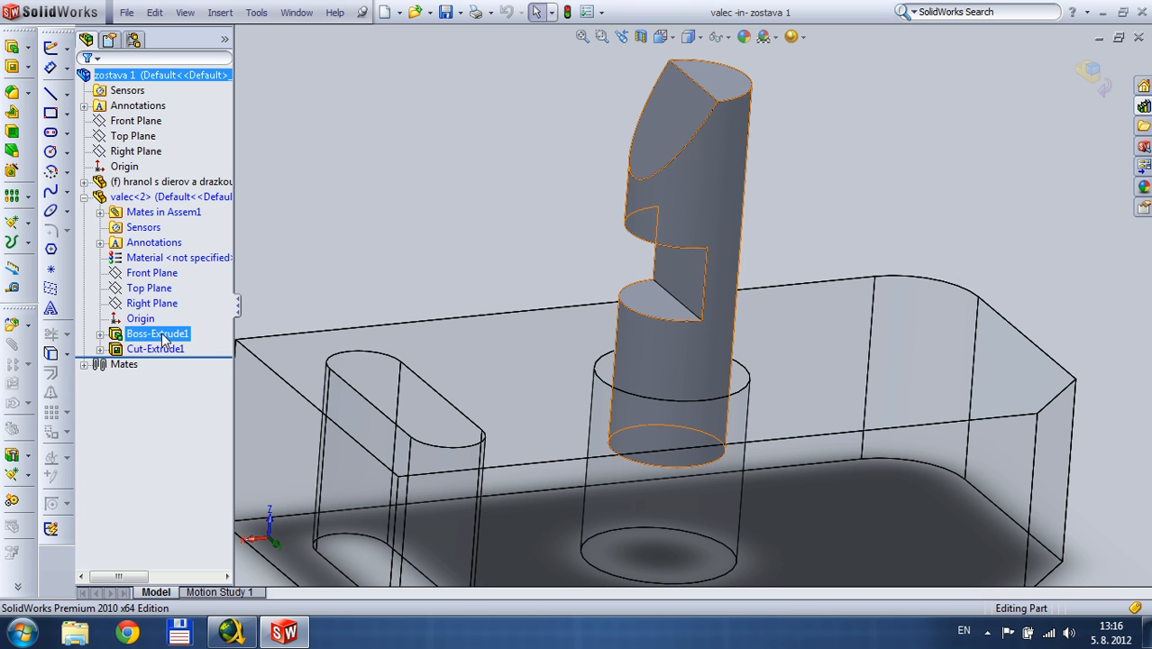
{"action": "left_click", "coordinate": [163, 336]}
{"action": "left_click", "coordinate": [161, 350]}
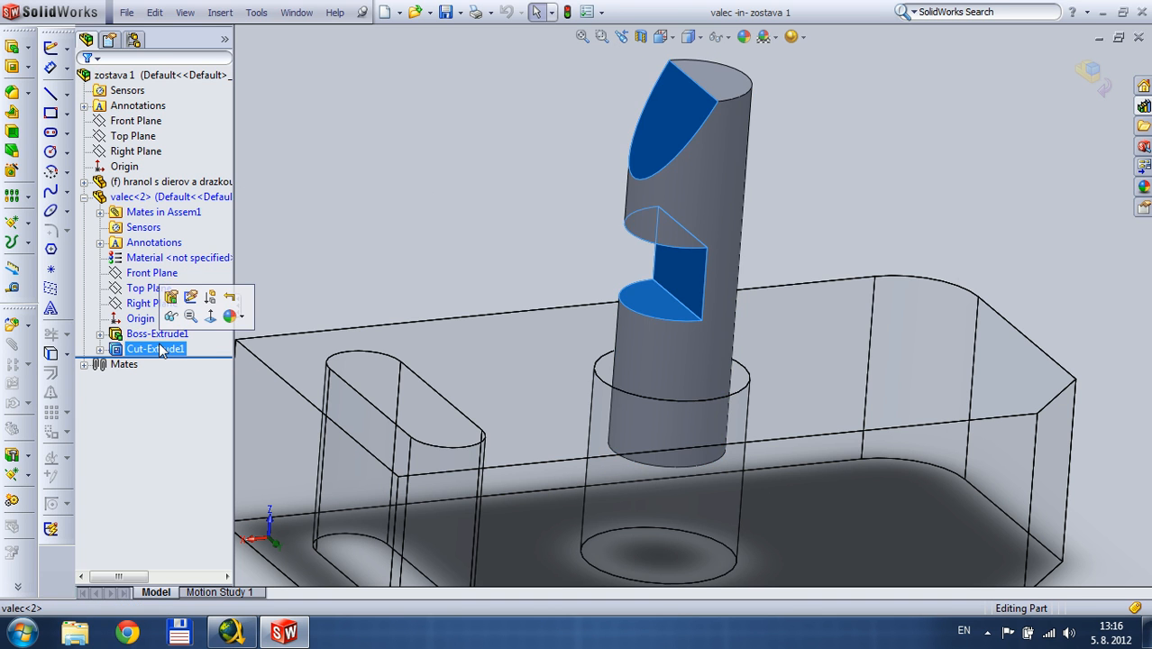
{"action": "right_click", "coordinate": [158, 353]}
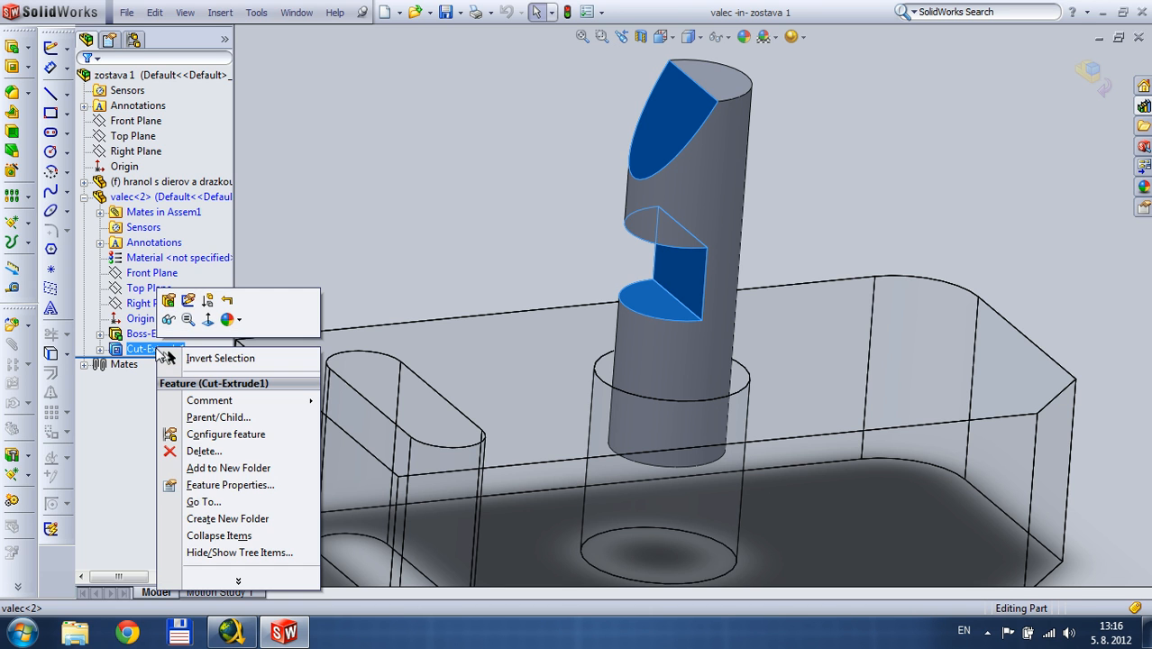
{"action": "left_click", "coordinate": [168, 305]}
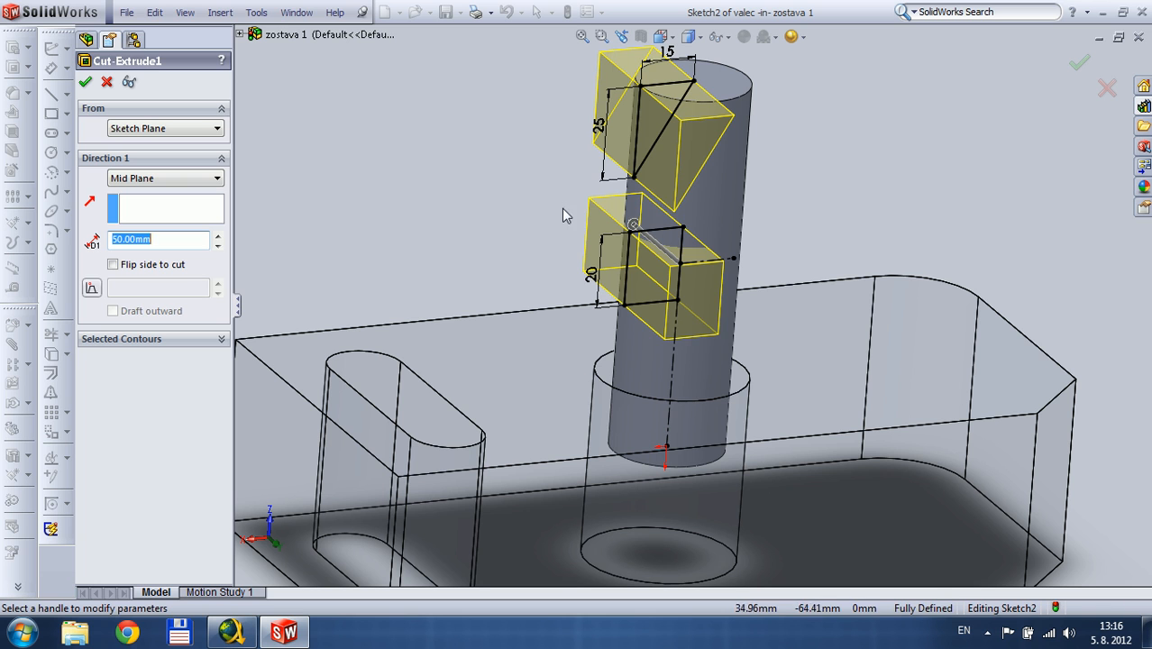
{"action": "left_click_drag", "start_coordinate": [562, 205], "coordinate": [753, 382]}
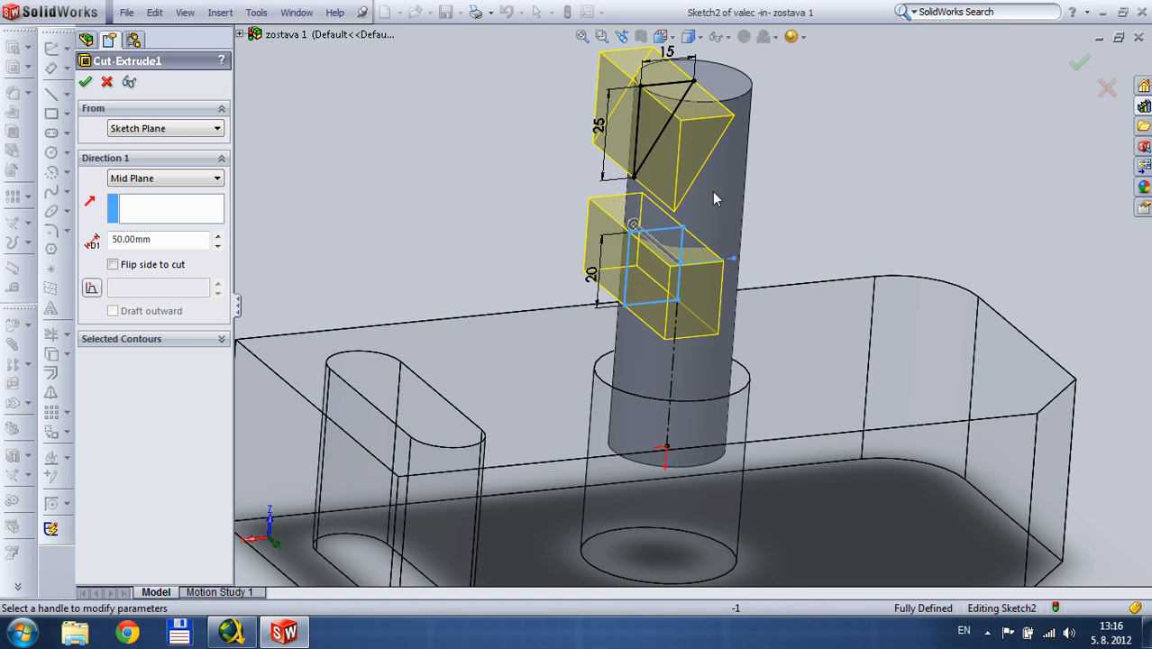
{"action": "left_click", "coordinate": [105, 81]}
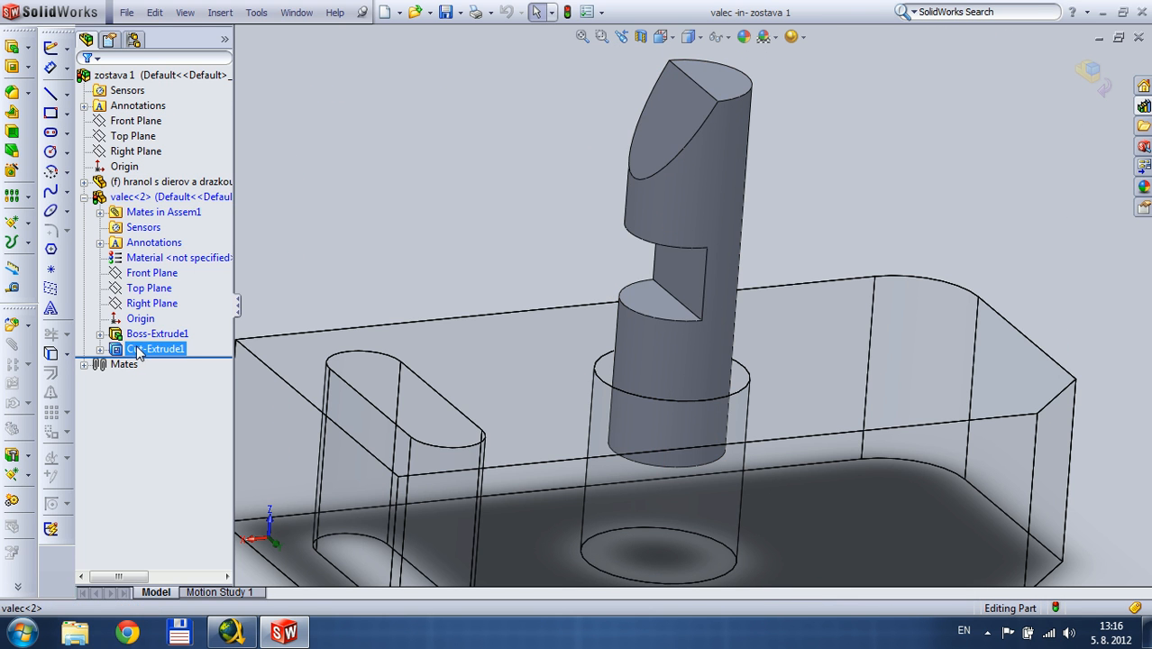
Delete the lower rectangular notch profile from the cylinder's Cut-Extrude1 sketch, keep the triangular one, and return to editing the assembly.
{"action": "right_click", "coordinate": [142, 350]}
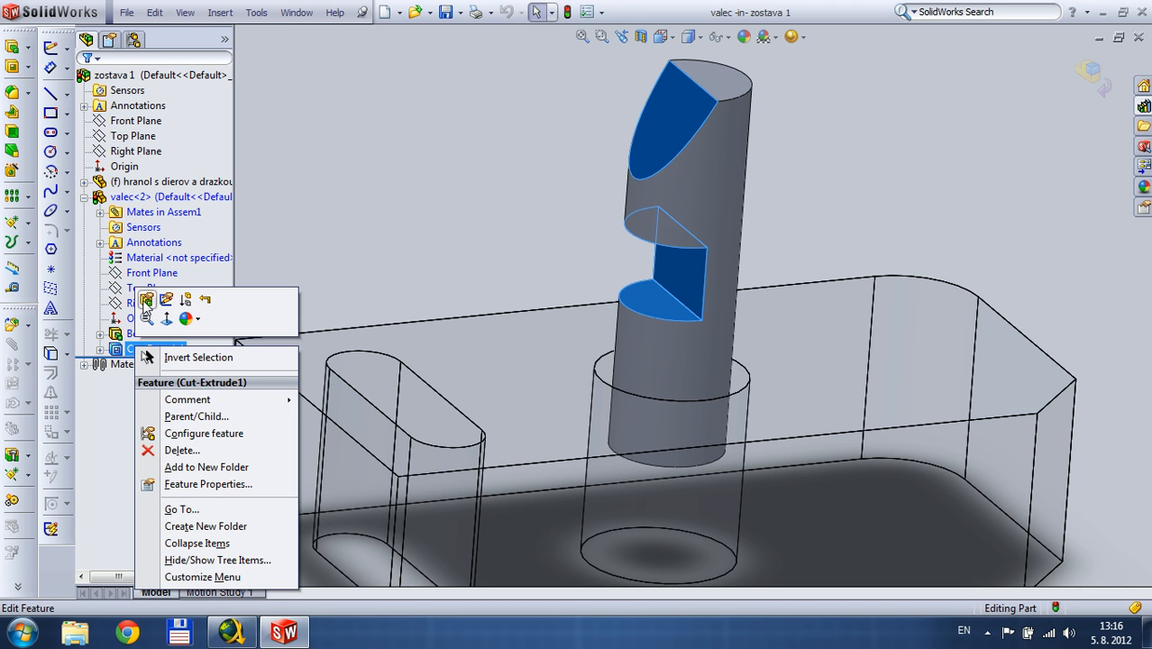
{"action": "left_click", "coordinate": [166, 303]}
{"action": "mouse_move", "coordinate": [556, 207]}
{"action": "left_mouse_down"}
{"action": "mouse_move", "coordinate": [725, 326]}
{"action": "mouse_move", "coordinate": [766, 532]}
{"action": "mouse_move", "coordinate": [780, 504]}
{"action": "left_mouse_up"}
{"action": "key", "text": "Delete"}
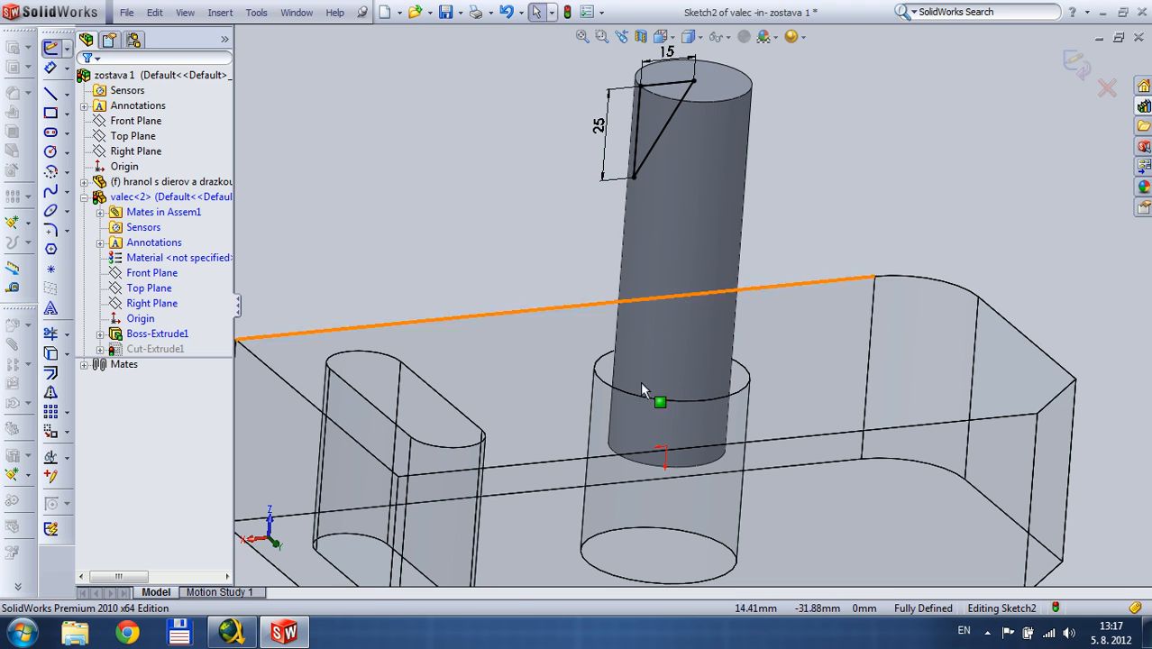
{"action": "left_click", "coordinate": [1074, 65]}
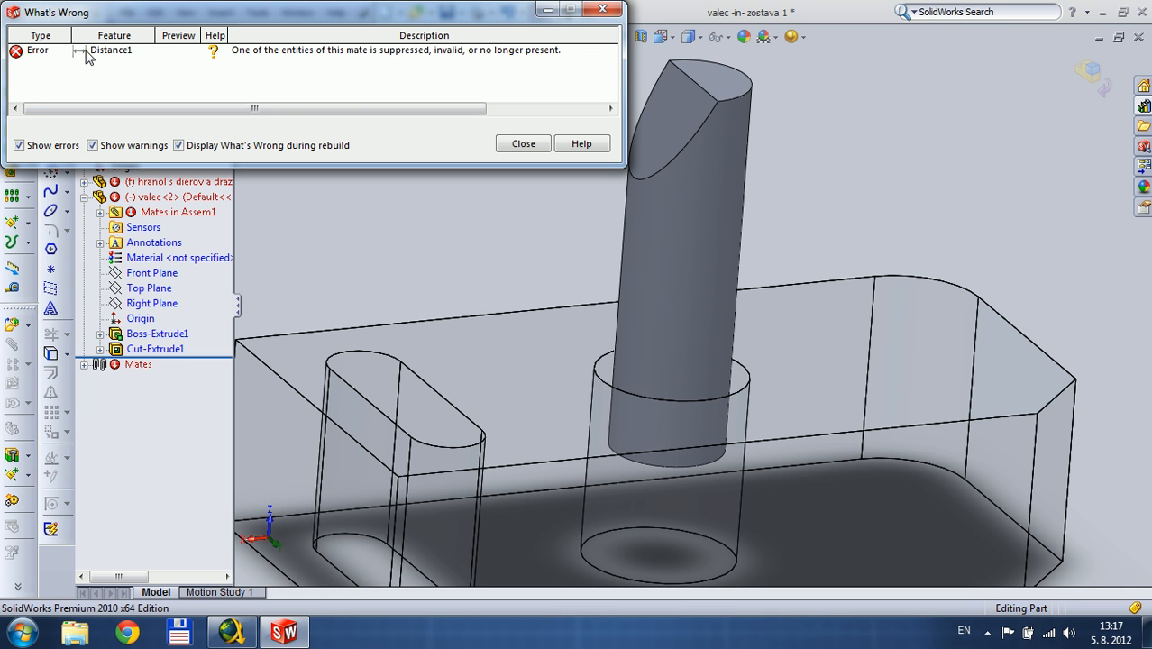
{"action": "left_click", "coordinate": [524, 144]}
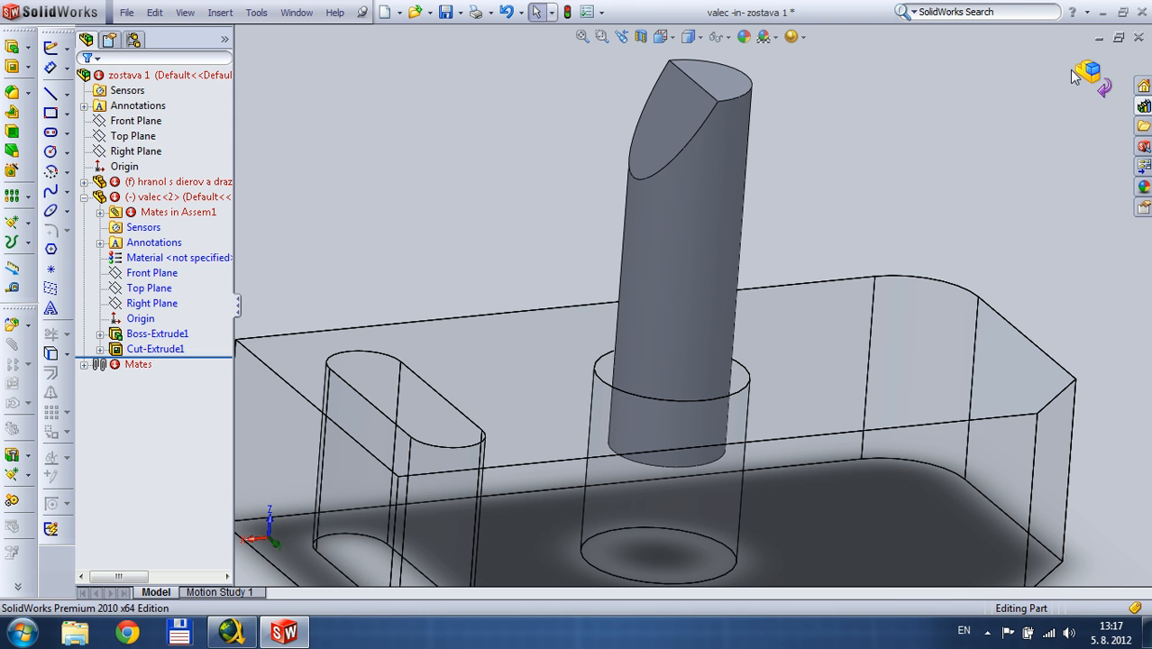
{"action": "left_click", "coordinate": [1104, 81]}
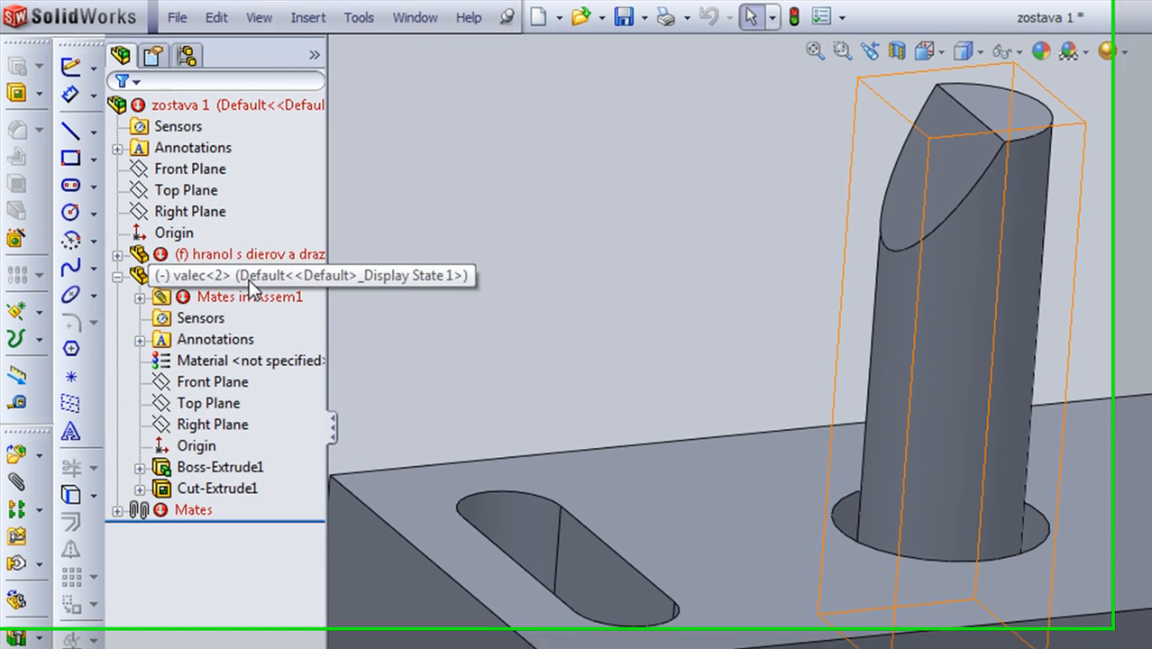
Inspect the mates listed under the cylinder and the block to find the one with the error.
{"action": "left_click", "coordinate": [253, 298]}
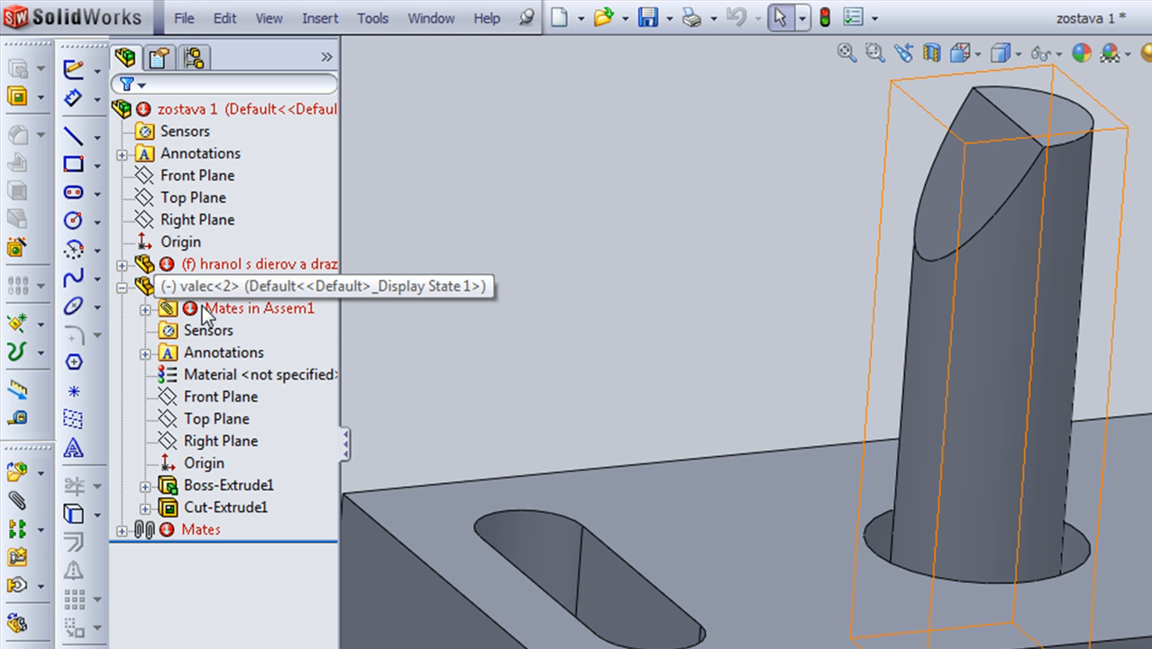
{"action": "left_click", "coordinate": [144, 310]}
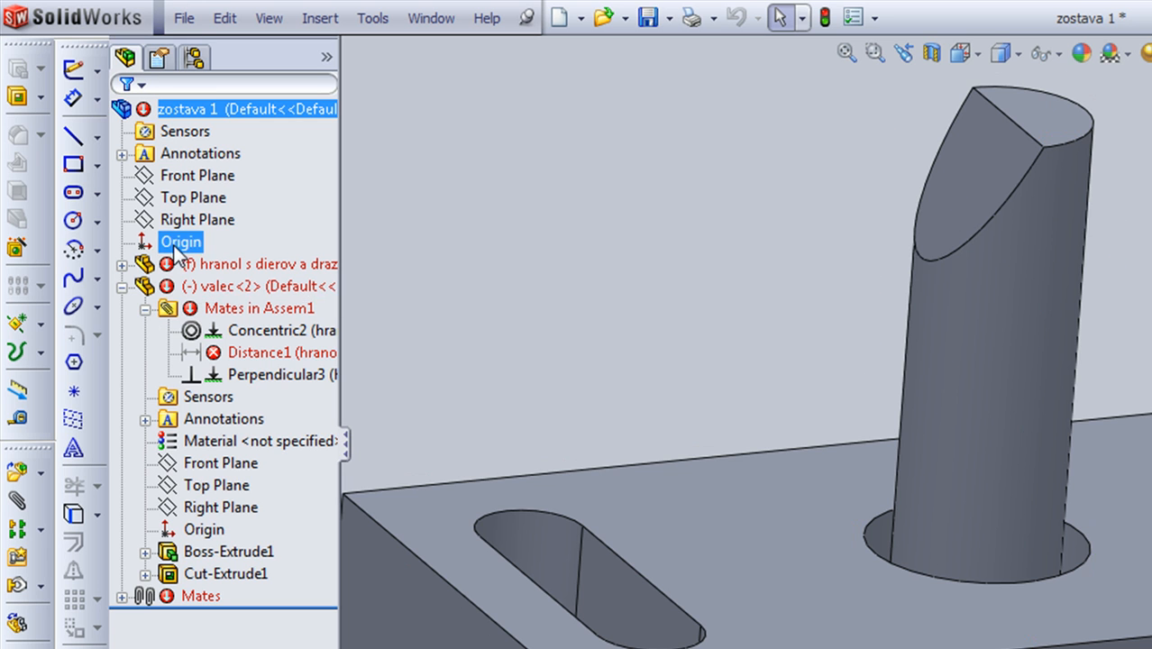
{"action": "left_click", "coordinate": [122, 264]}
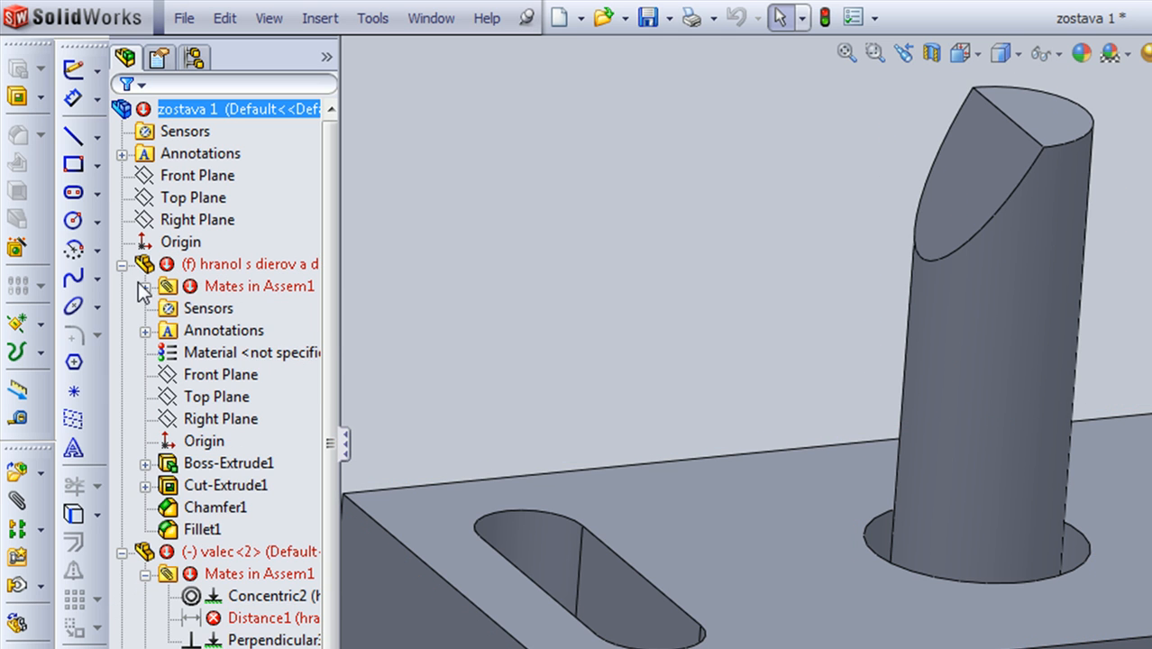
{"action": "left_click", "coordinate": [144, 286]}
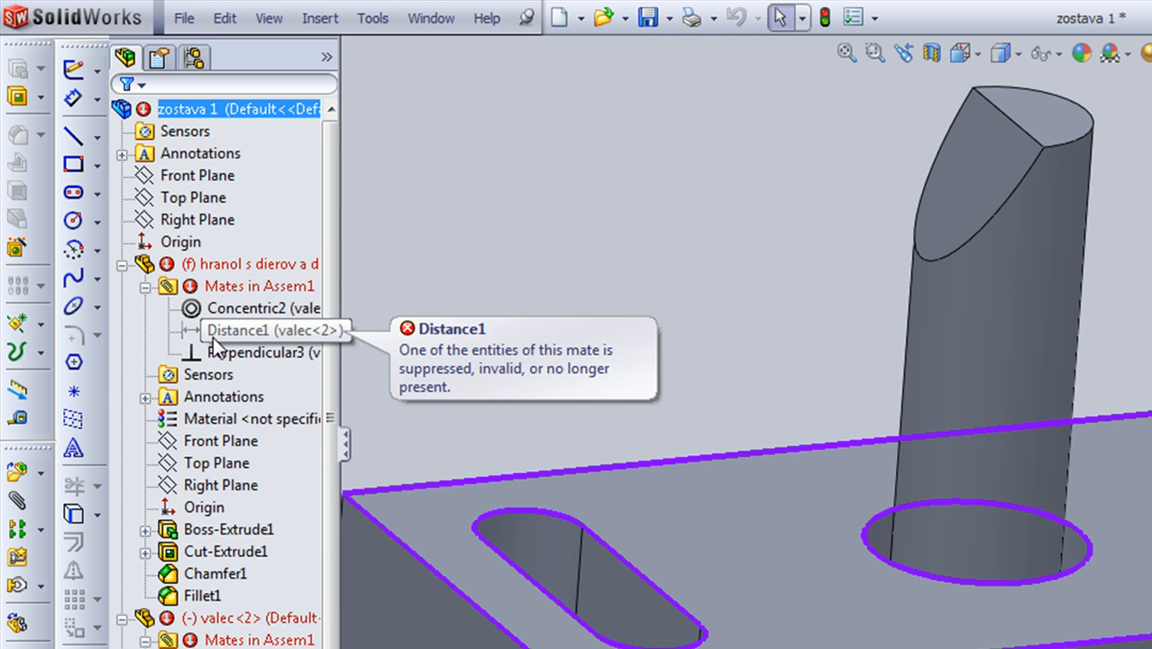
{"action": "mouse_move", "coordinate": [270, 333]}
{"action": "scroll", "coordinate": [426, 302], "scroll_direction": "down", "scroll_amount": 3}
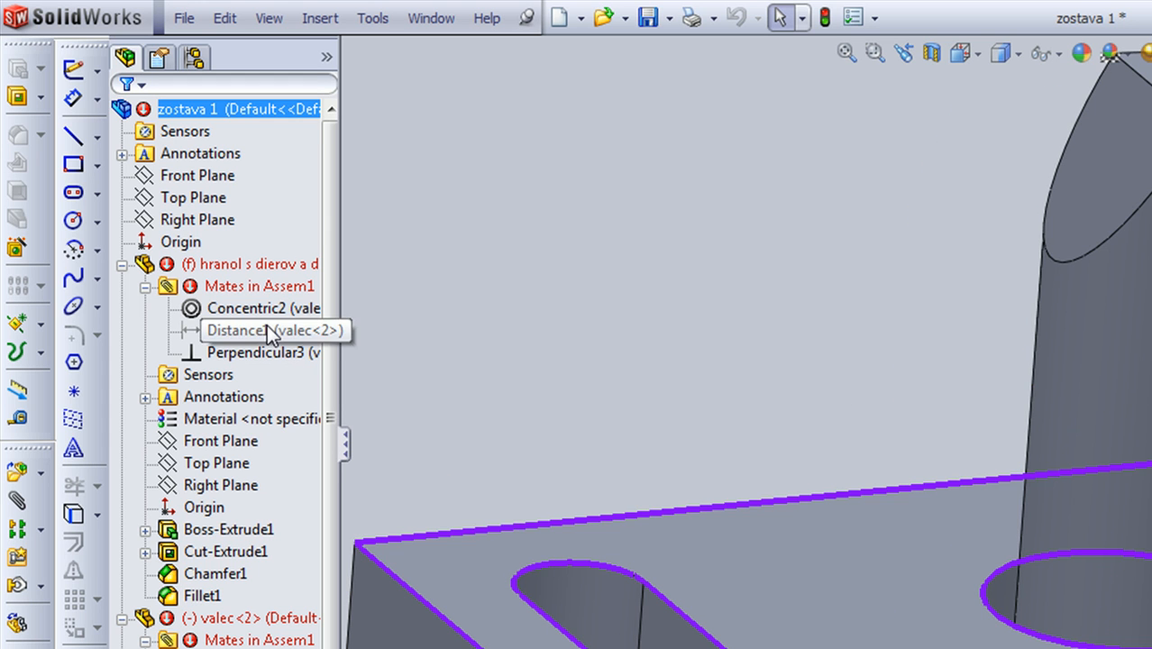
List the mates of the cylinder and delete its broken Distance1 mate.
{"action": "left_click", "coordinate": [1111, 55]}
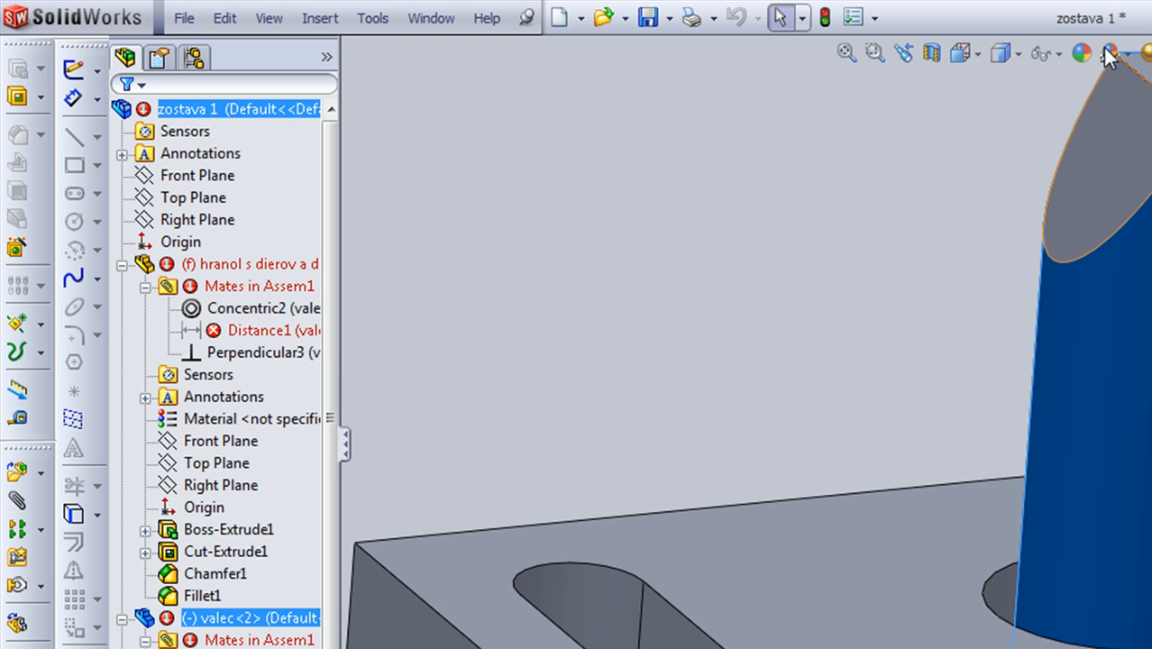
{"action": "left_click", "coordinate": [169, 59]}
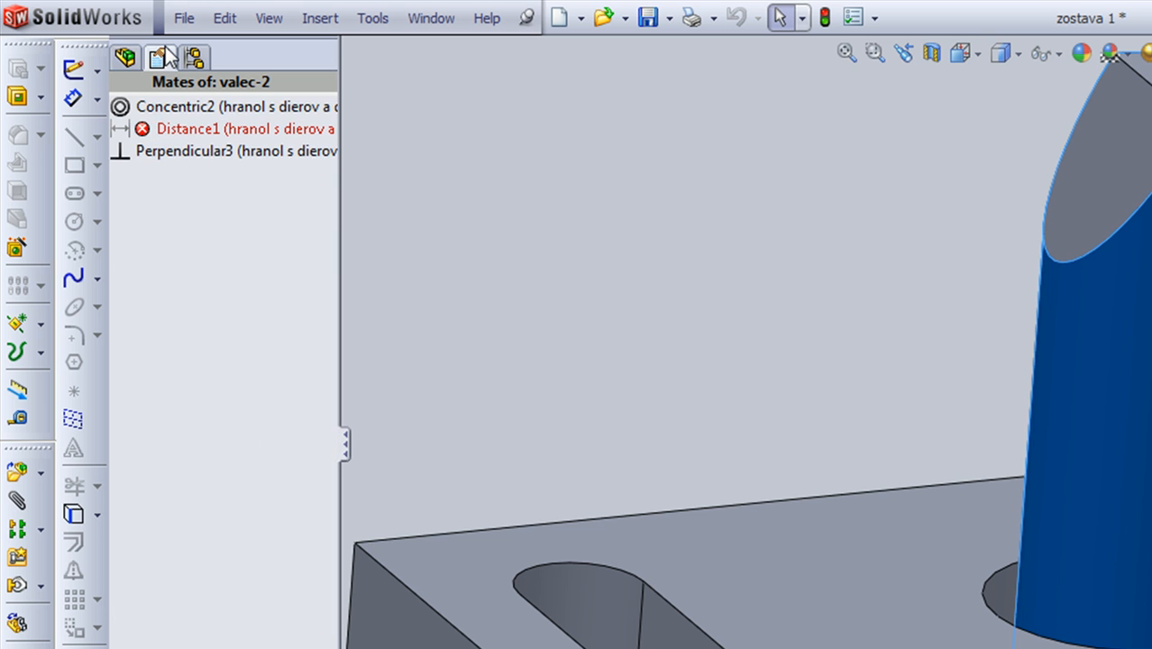
{"action": "left_click", "coordinate": [197, 132]}
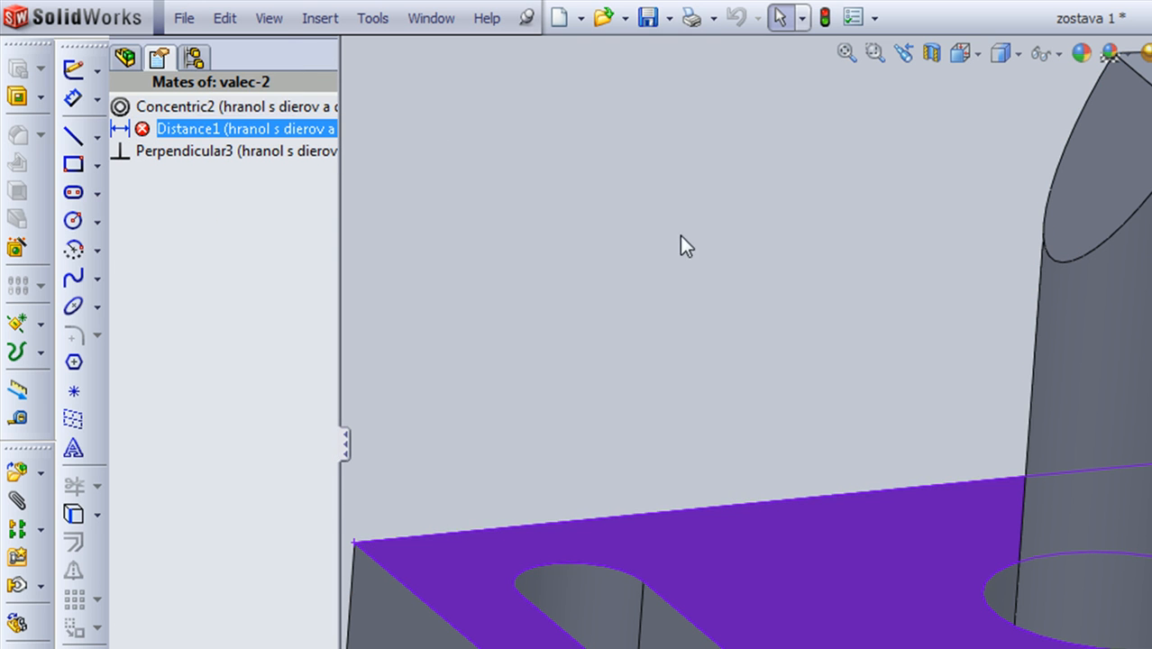
{"action": "key", "text": "Delete"}
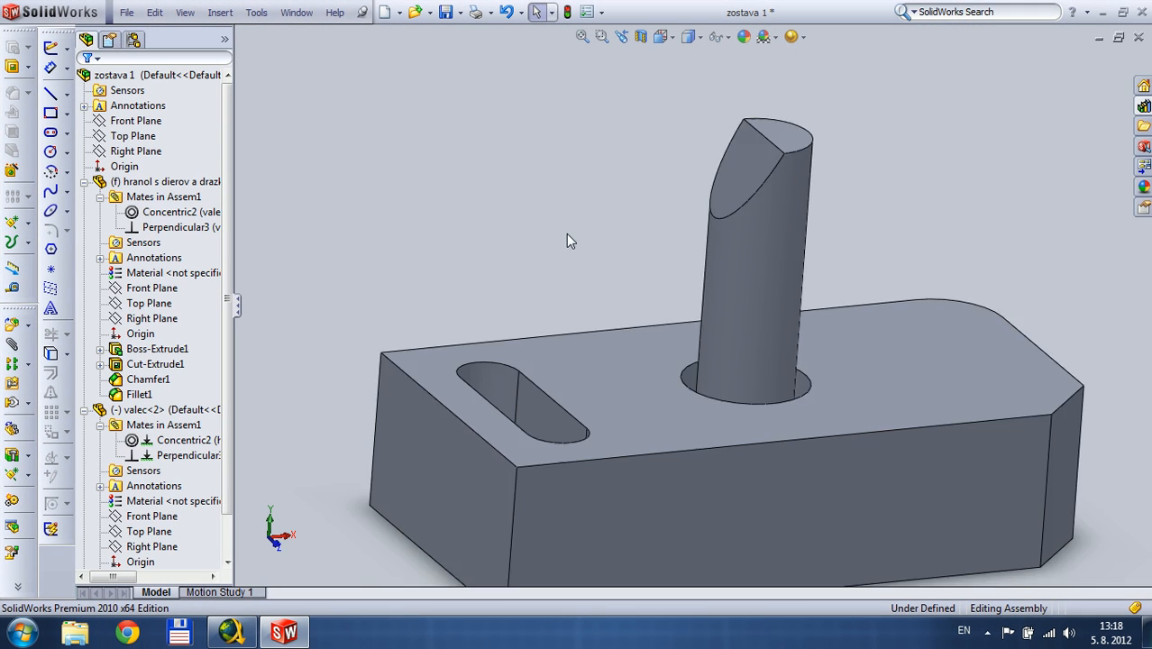
Collapse both components in the feature tree and move the cylinder up along its axis until it is clear of the block's hole.
{"action": "scroll", "coordinate": [567, 236], "scroll_direction": "up", "scroll_amount": 1}
{"action": "scroll", "coordinate": [734, 341], "scroll_direction": "down", "scroll_amount": 1}
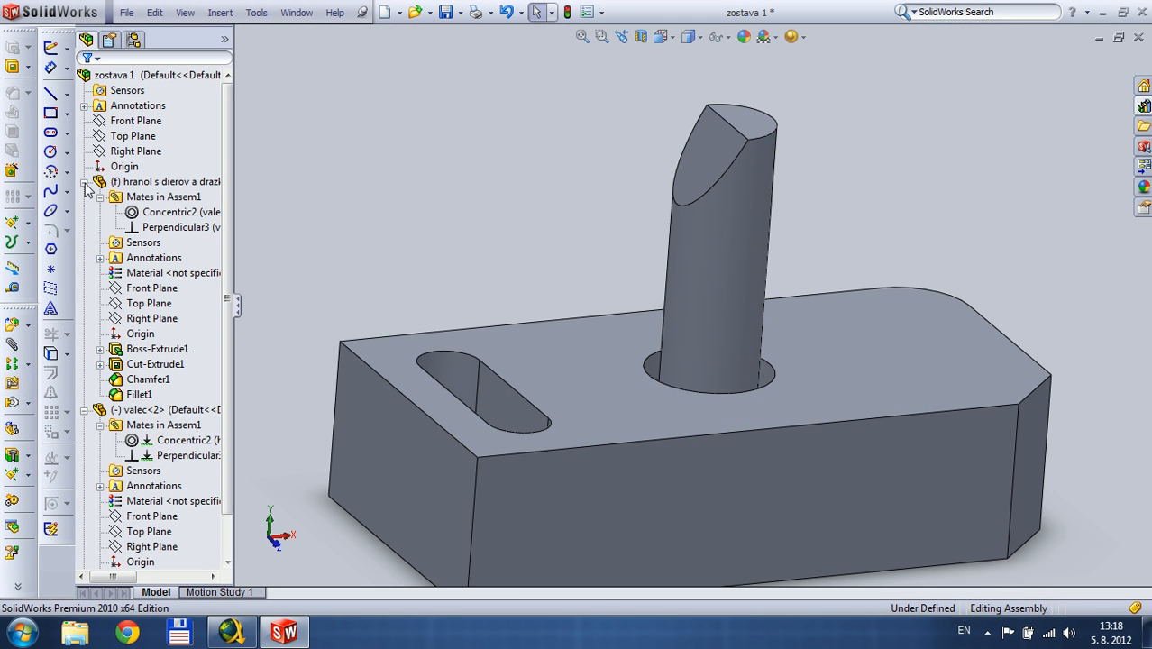
{"action": "left_click", "coordinate": [84, 181]}
{"action": "left_click", "coordinate": [84, 196]}
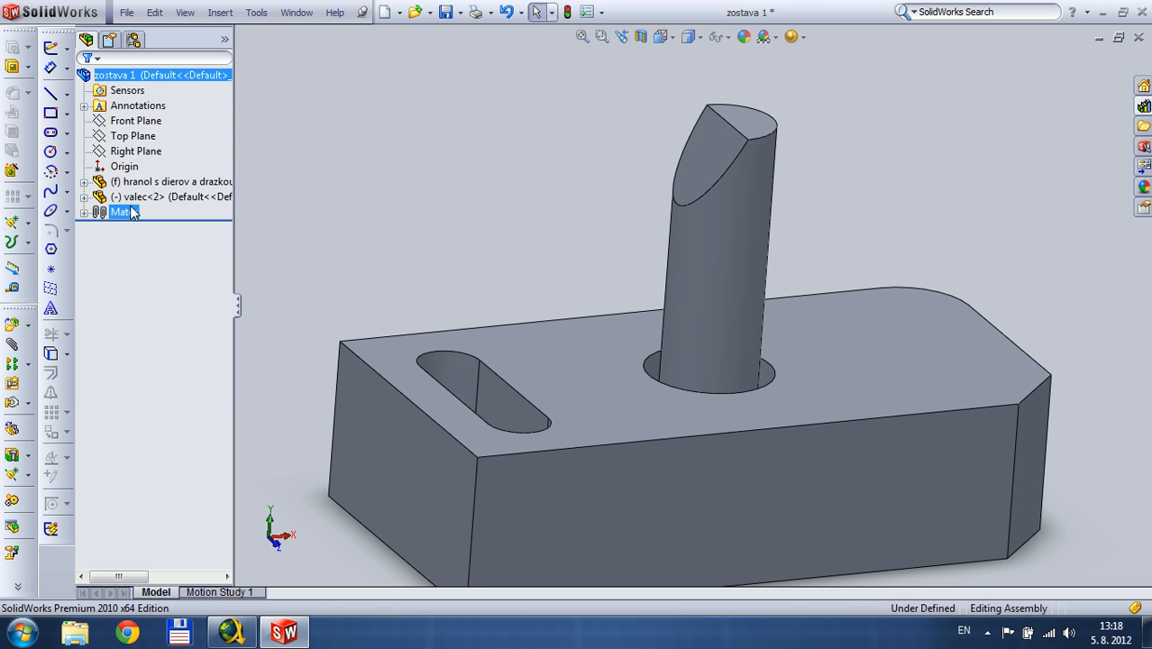
{"action": "left_click_drag", "start_coordinate": [722, 298], "coordinate": [745, 202]}
{"action": "scroll", "coordinate": [786, 376], "scroll_direction": "up", "scroll_amount": 4}
{"action": "scroll", "coordinate": [824, 385], "scroll_direction": "down", "scroll_amount": 2}
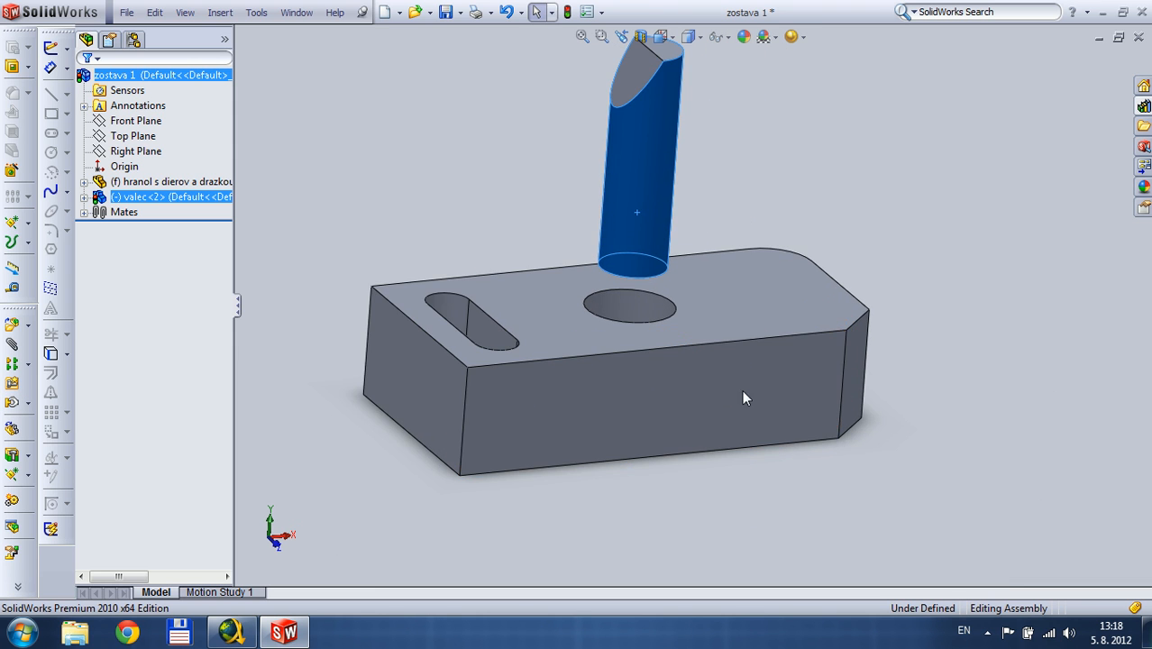
{"action": "scroll", "coordinate": [655, 462], "scroll_direction": "up", "scroll_amount": 2}
{"action": "scroll", "coordinate": [649, 163], "scroll_direction": "down", "scroll_amount": 2}
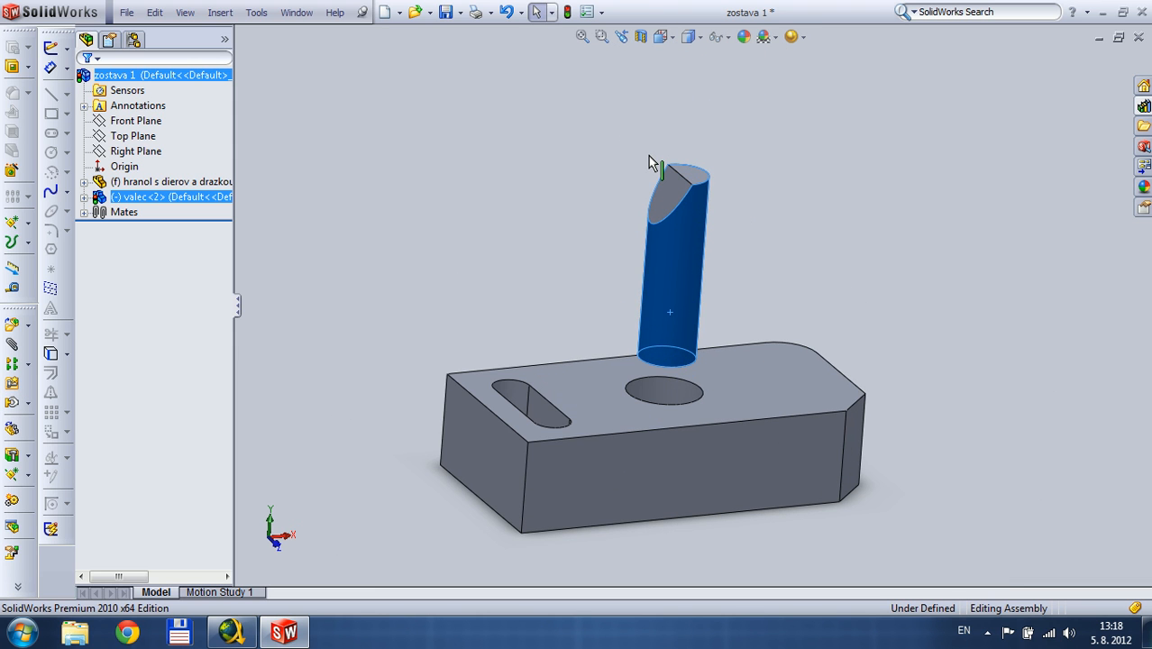